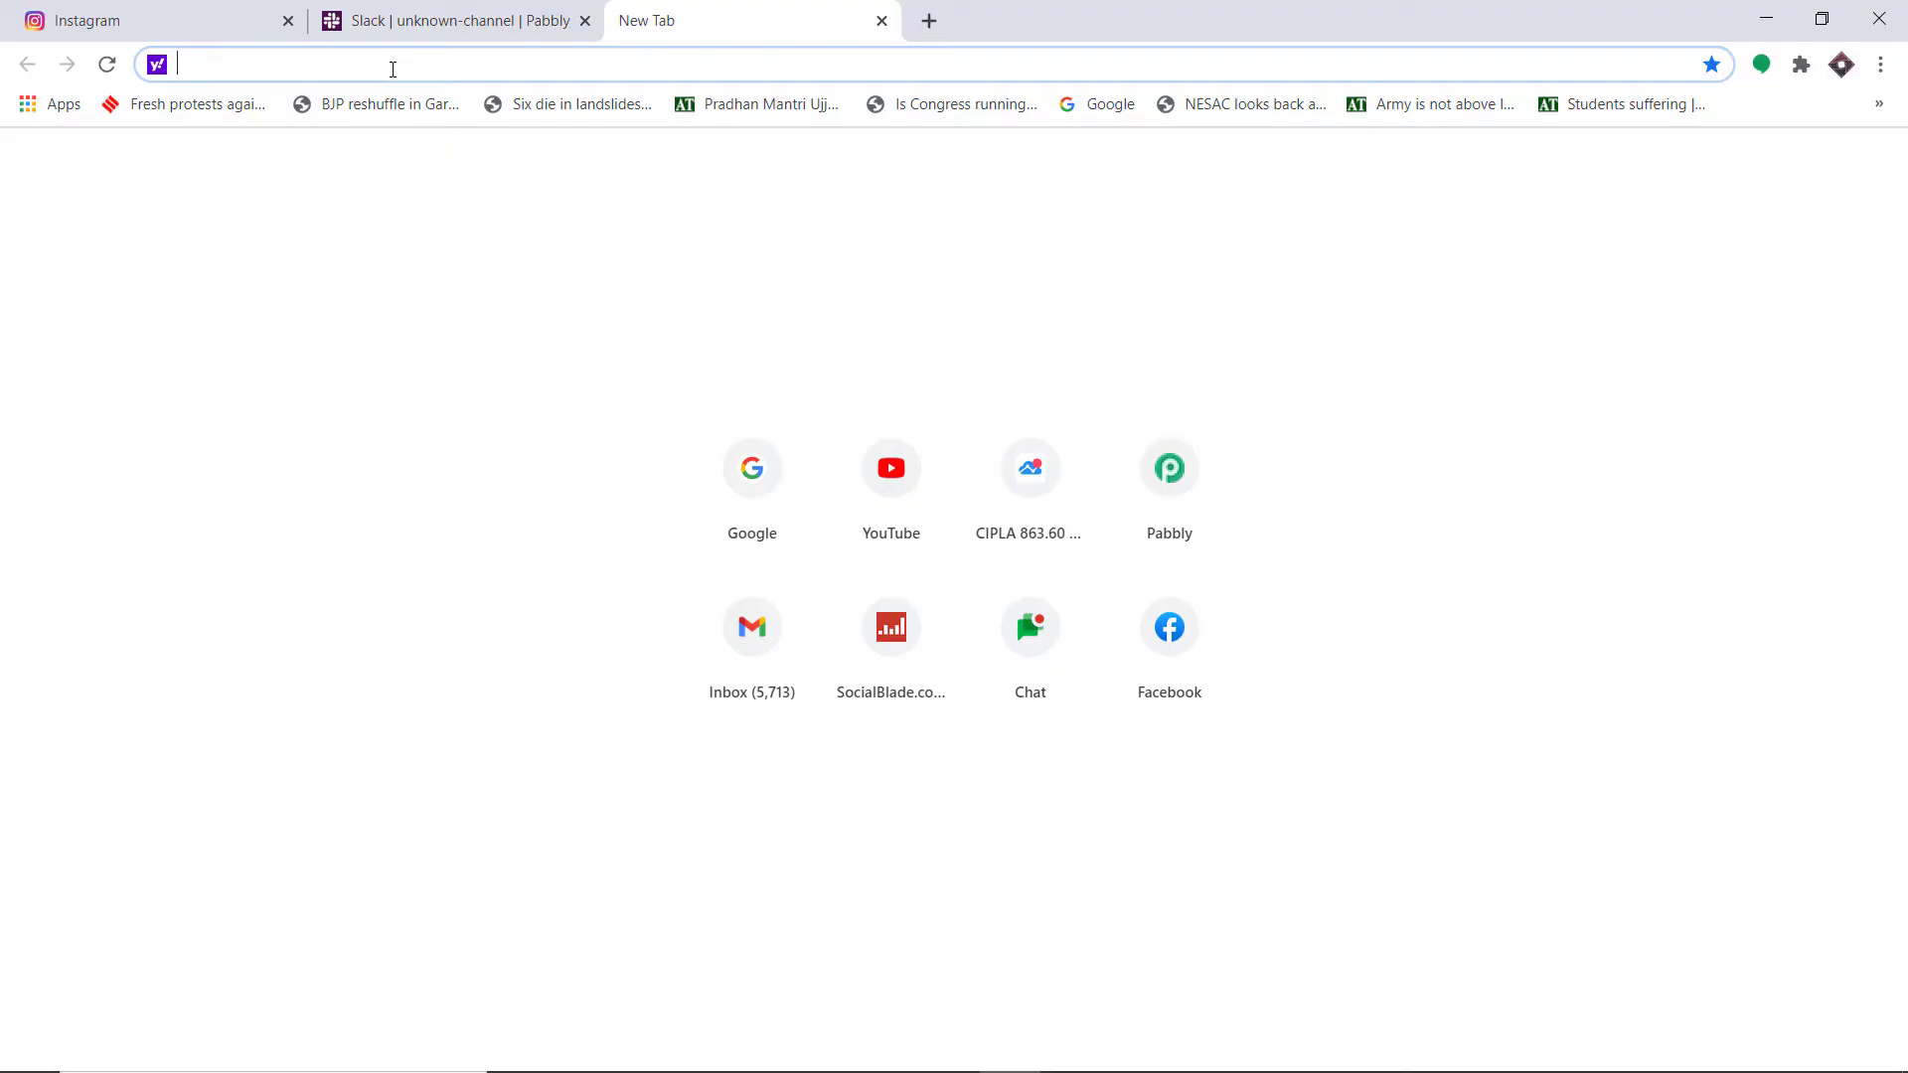
Open pabbly.com and go to the product page for Connect.
{"action": "type", "text": "p"}
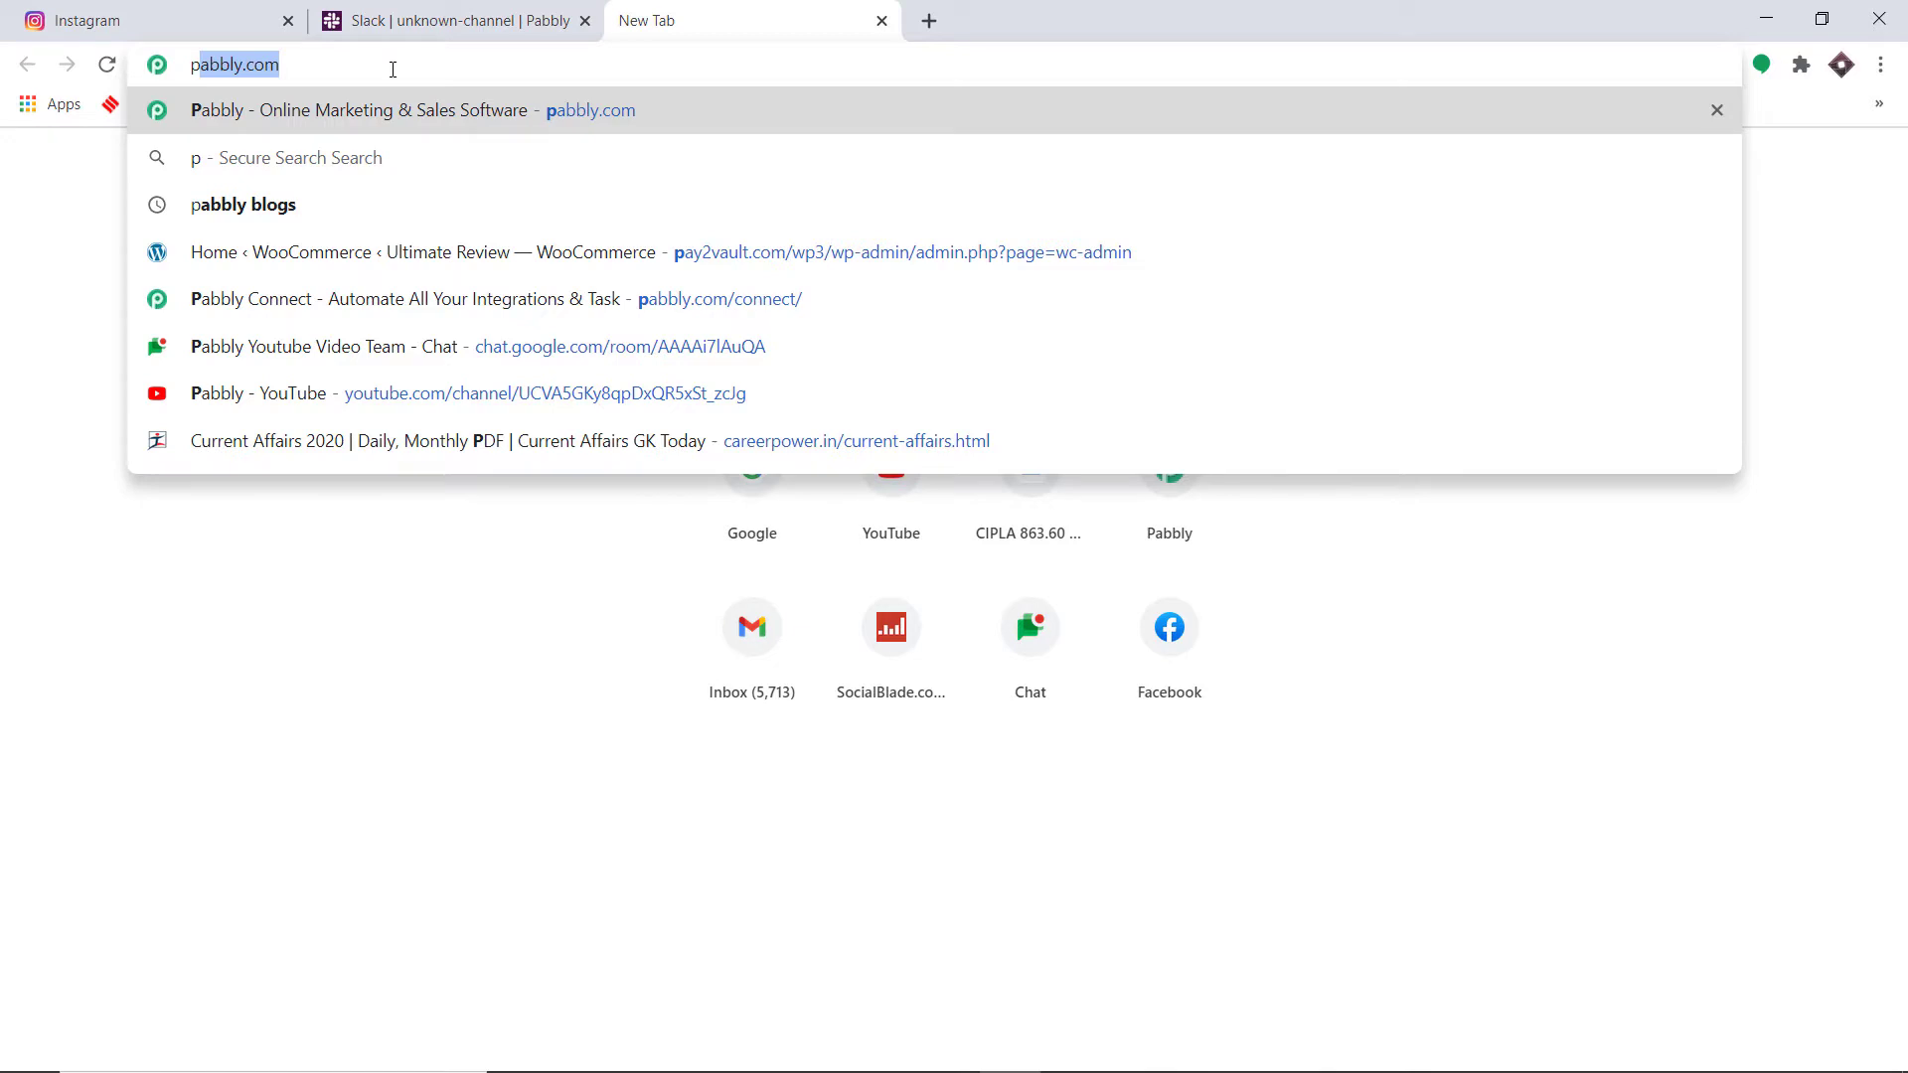
{"action": "key", "text": "Return"}
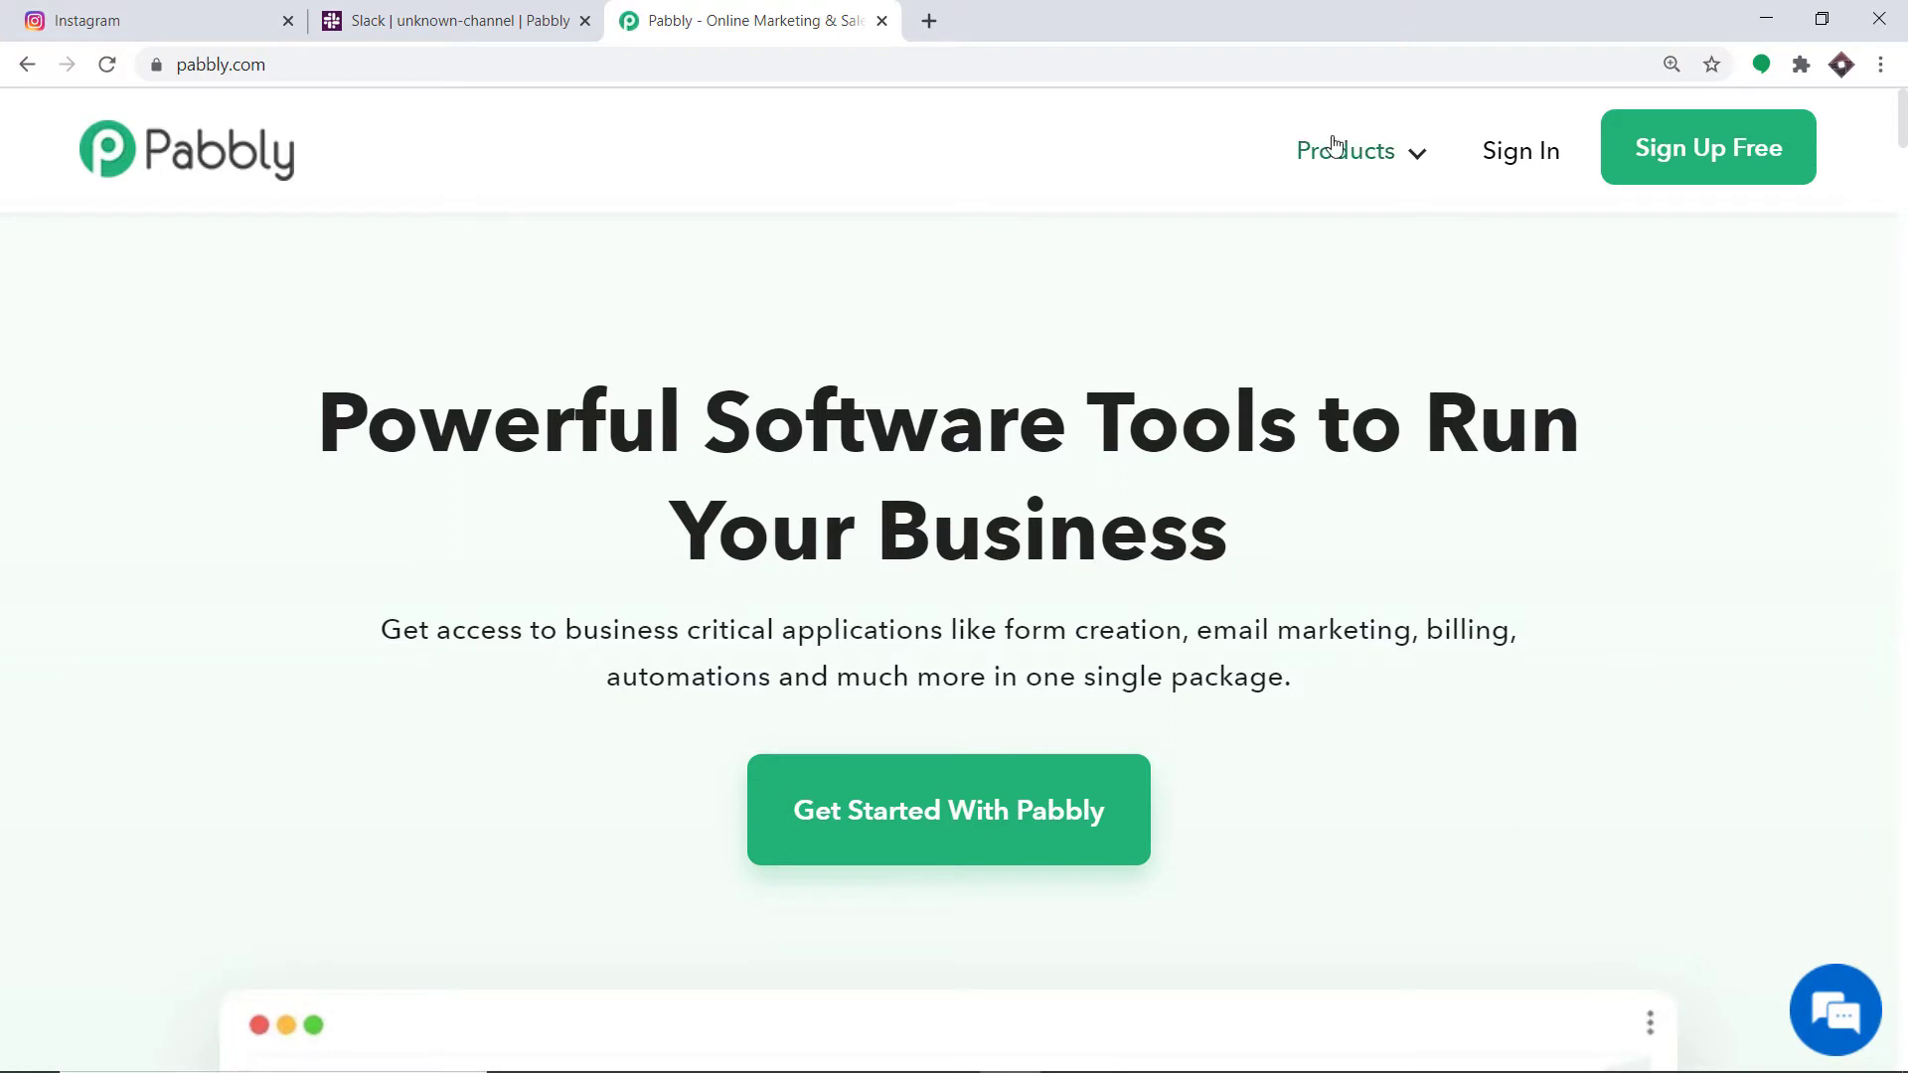
{"action": "mouse_move", "coordinate": [1335, 145]}
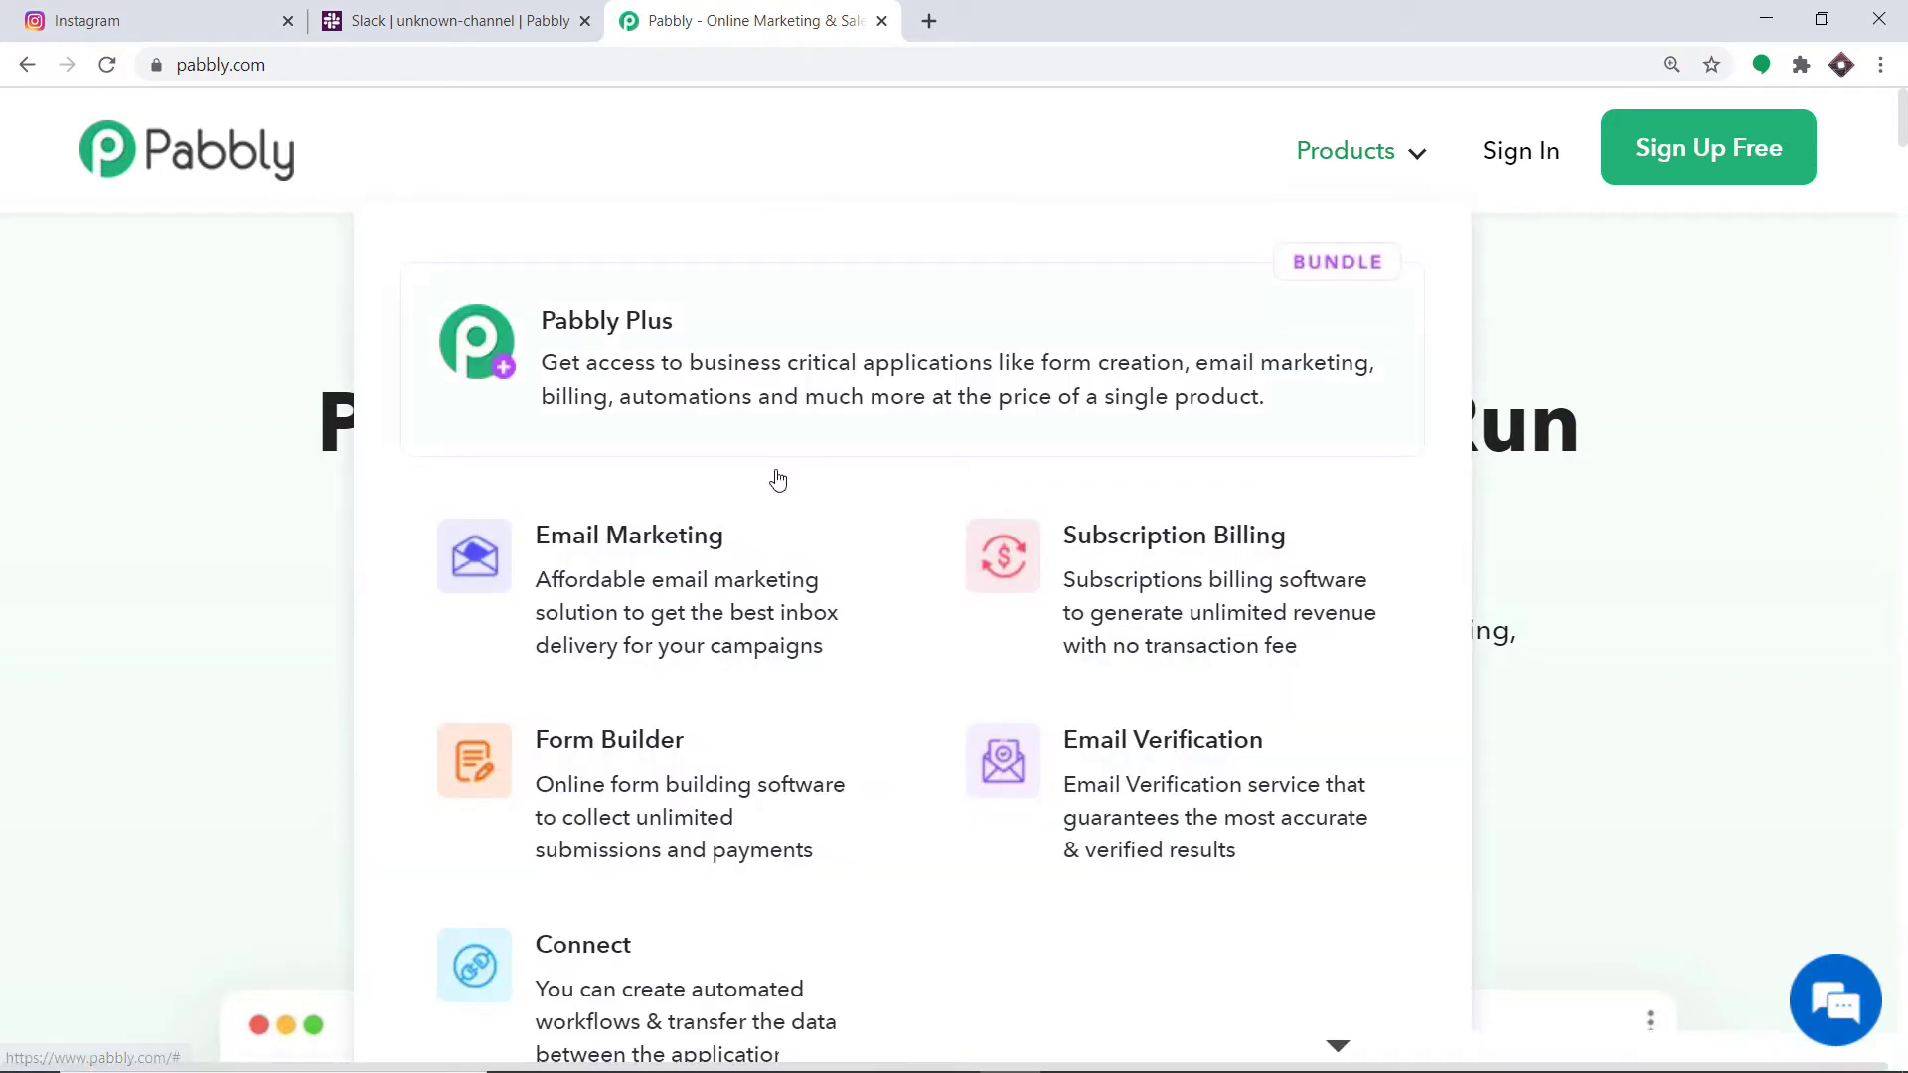
{"action": "left_click", "coordinate": [681, 990]}
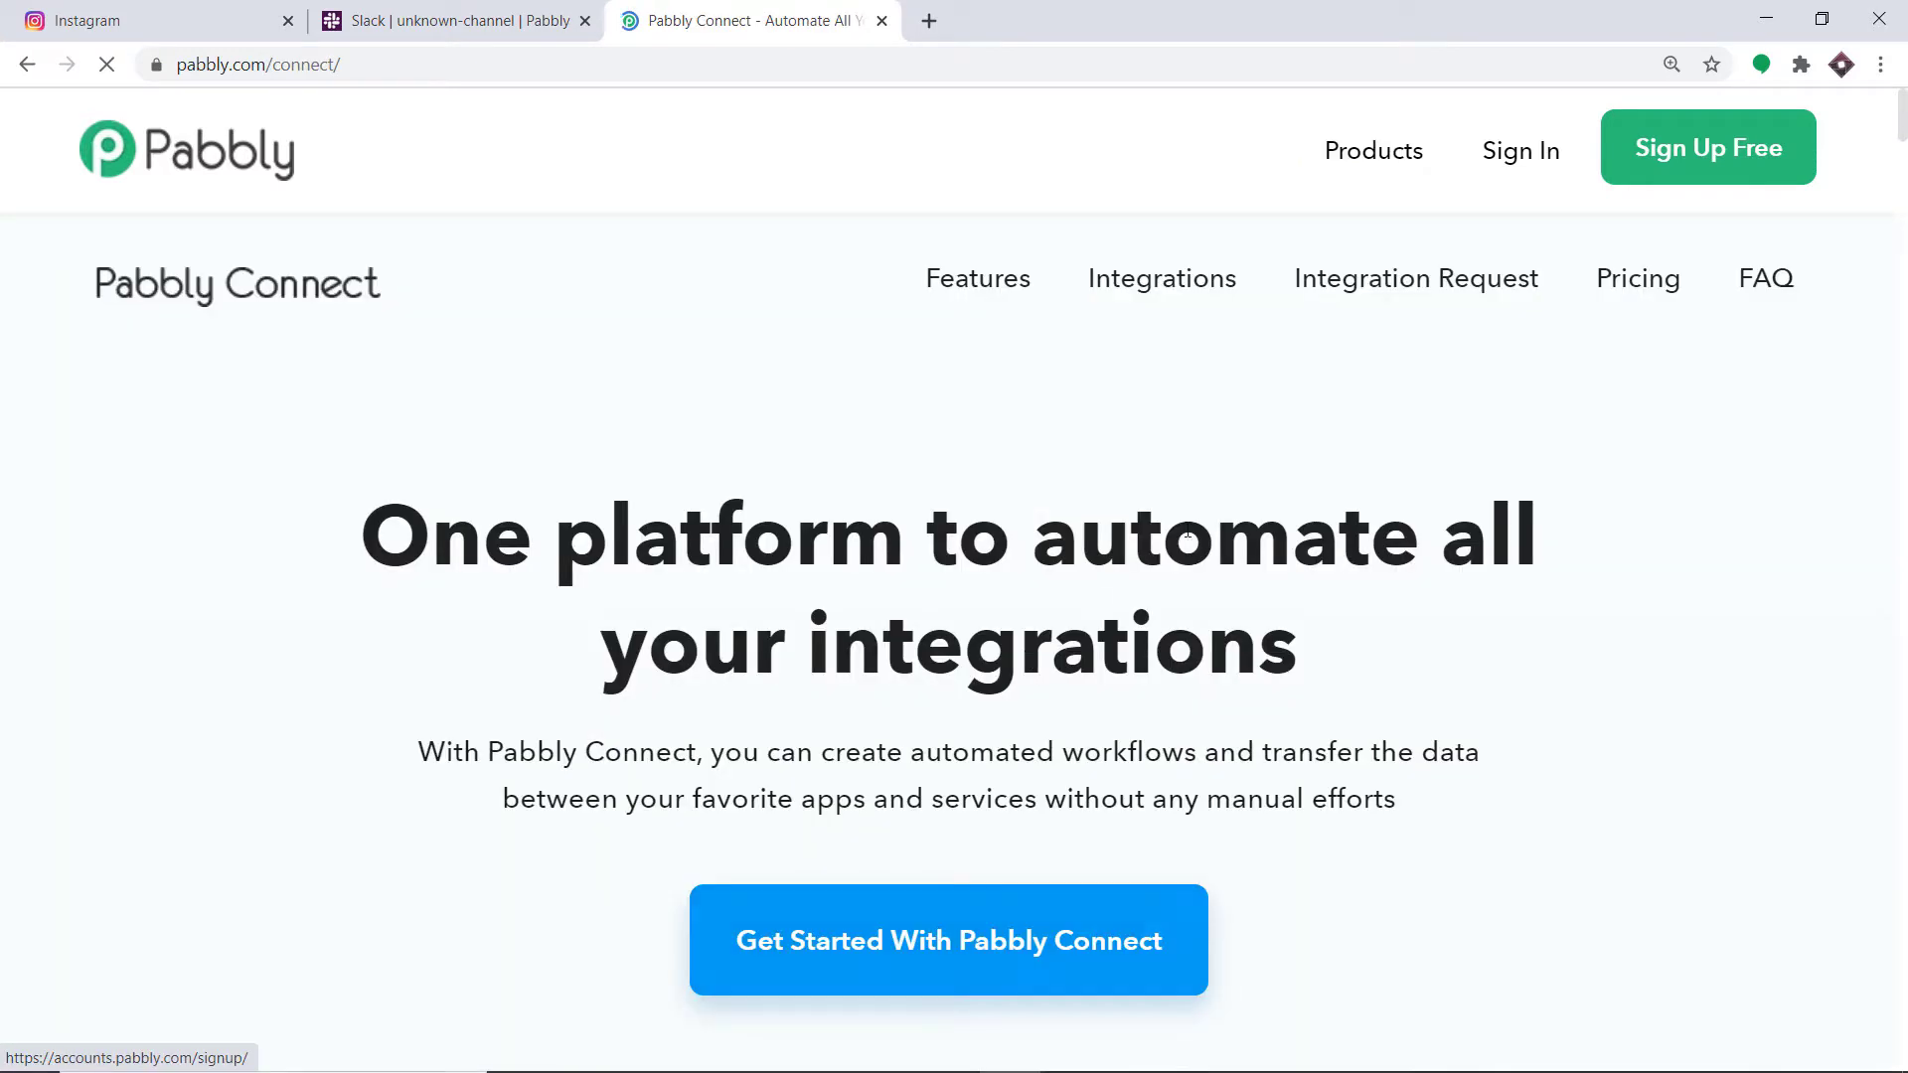
Sign in to the Pabbly account and access the Connect application.
{"action": "left_click", "coordinate": [1533, 163]}
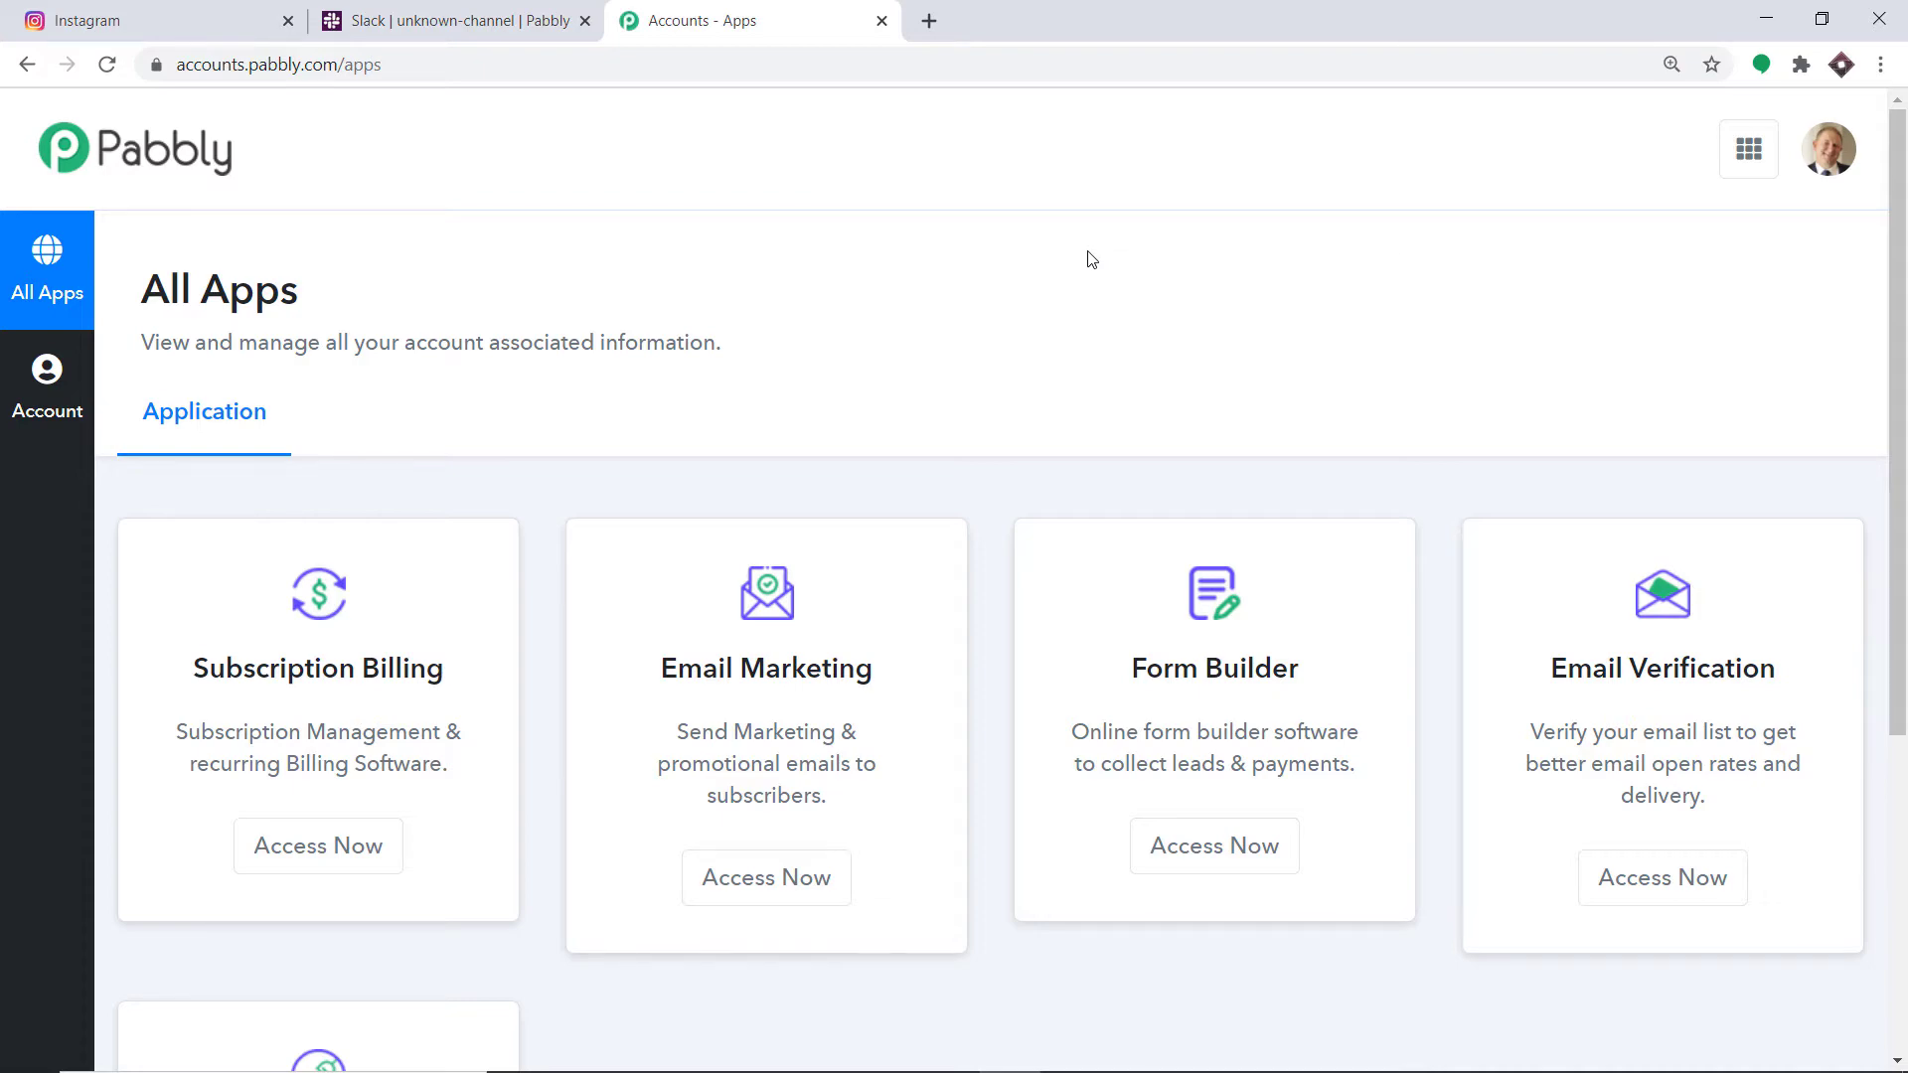
{"action": "scroll", "coordinate": [1093, 261], "scroll_direction": "down", "scroll_amount": 5}
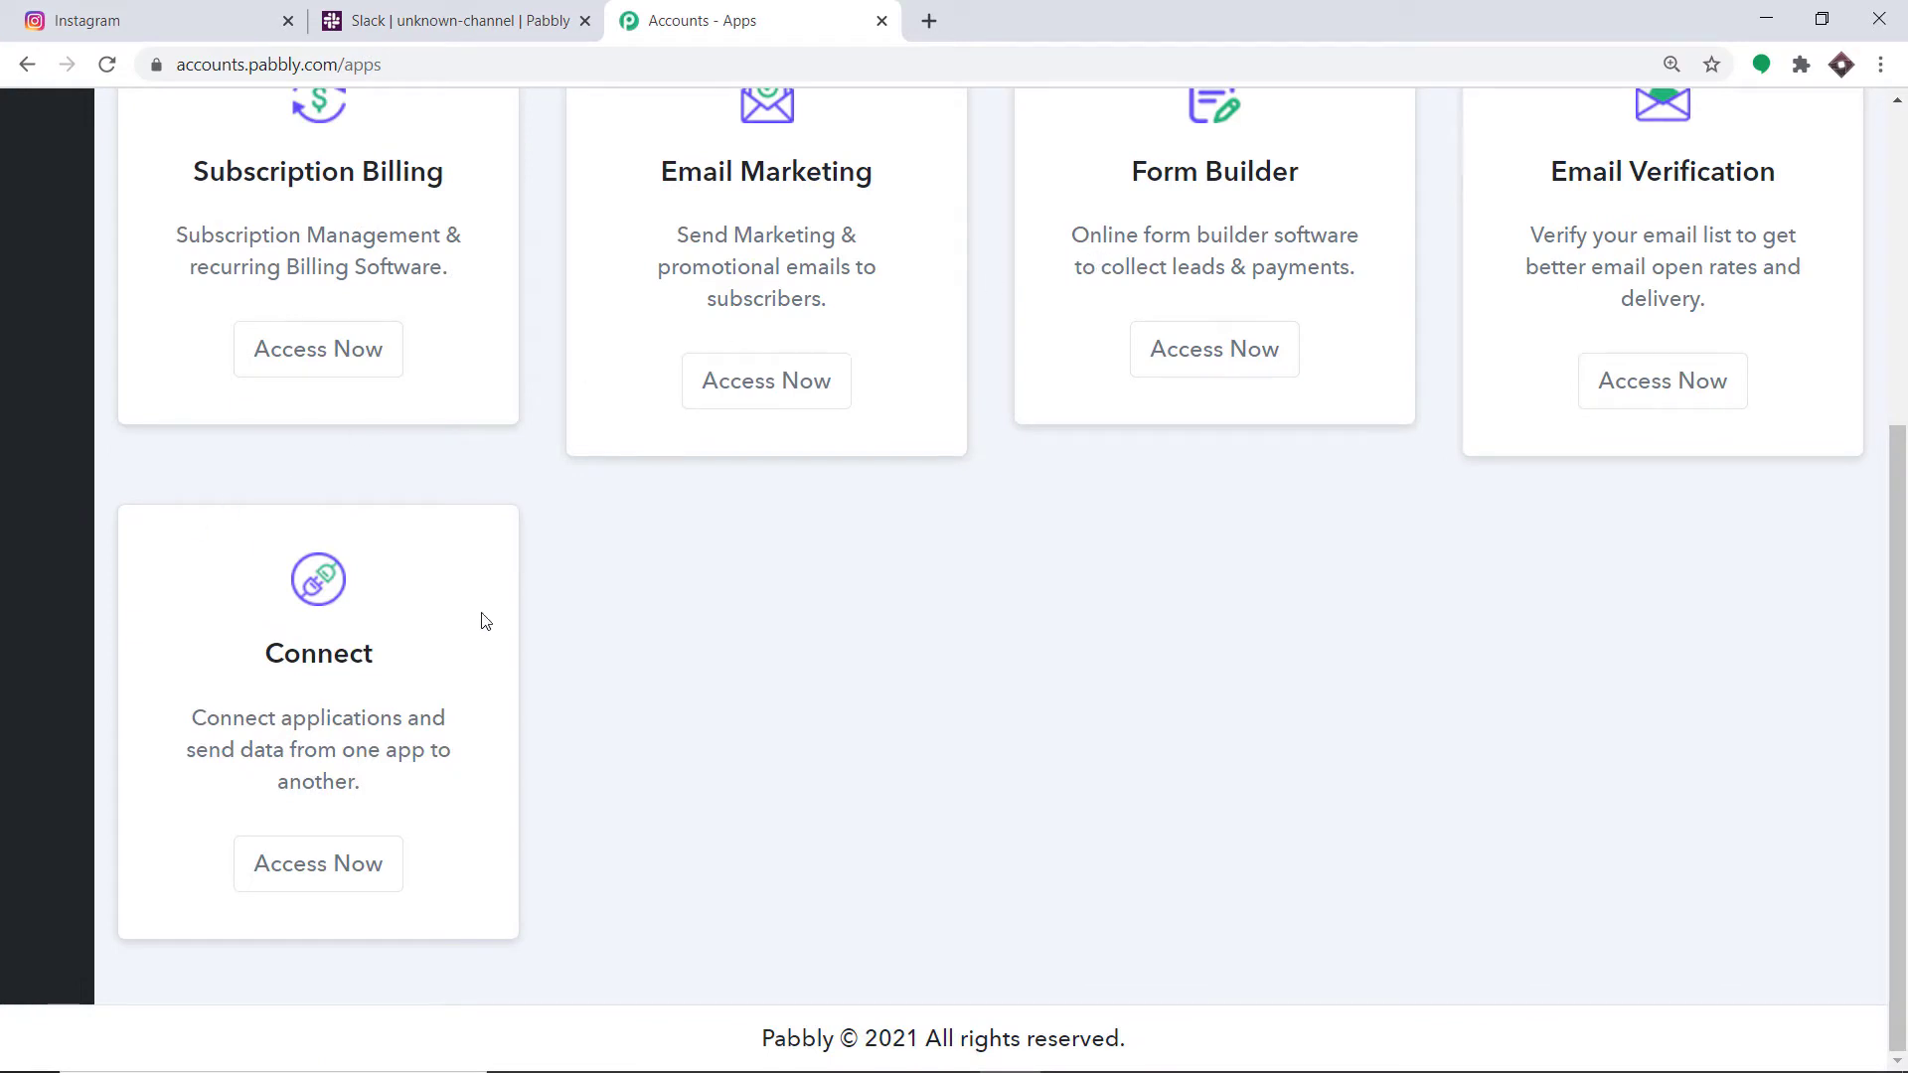
{"action": "left_click", "coordinate": [305, 872]}
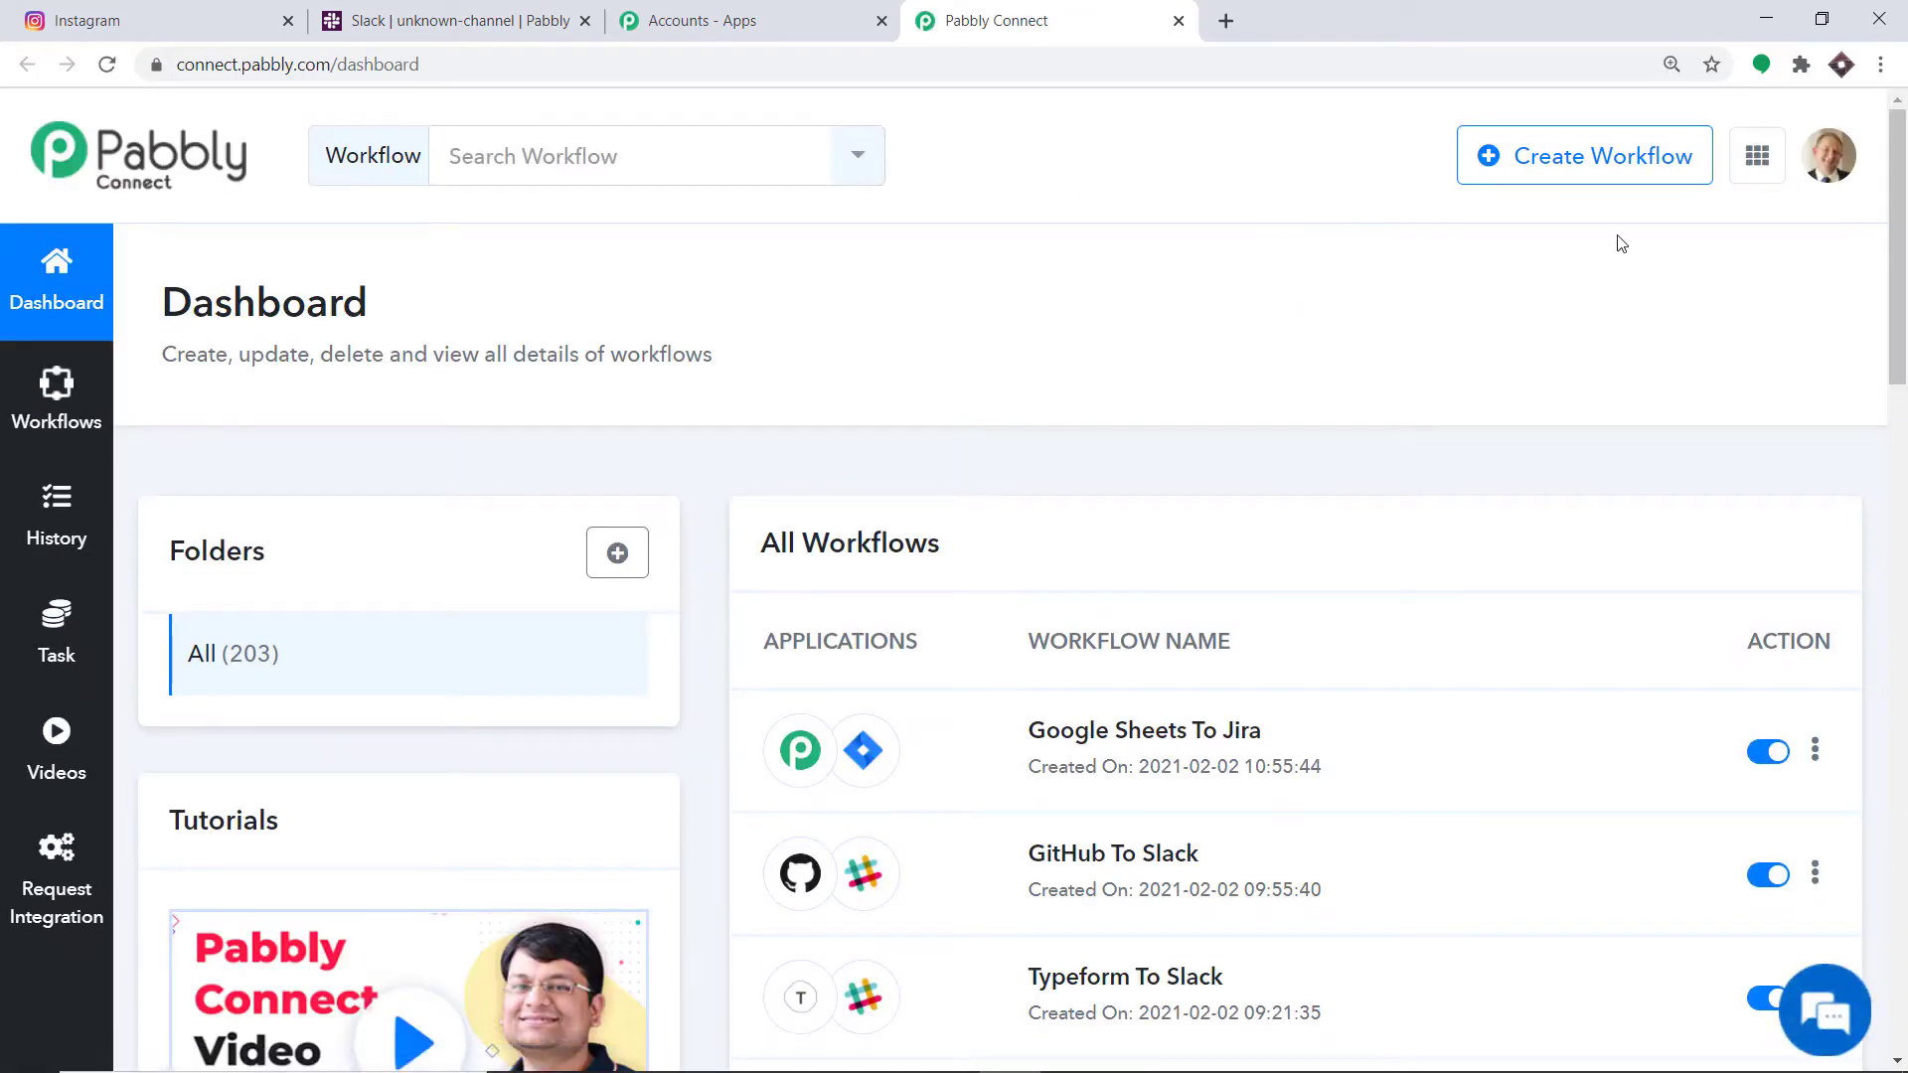
Create a new workflow named "Instagram To Slack".
{"action": "left_click", "coordinate": [1596, 174]}
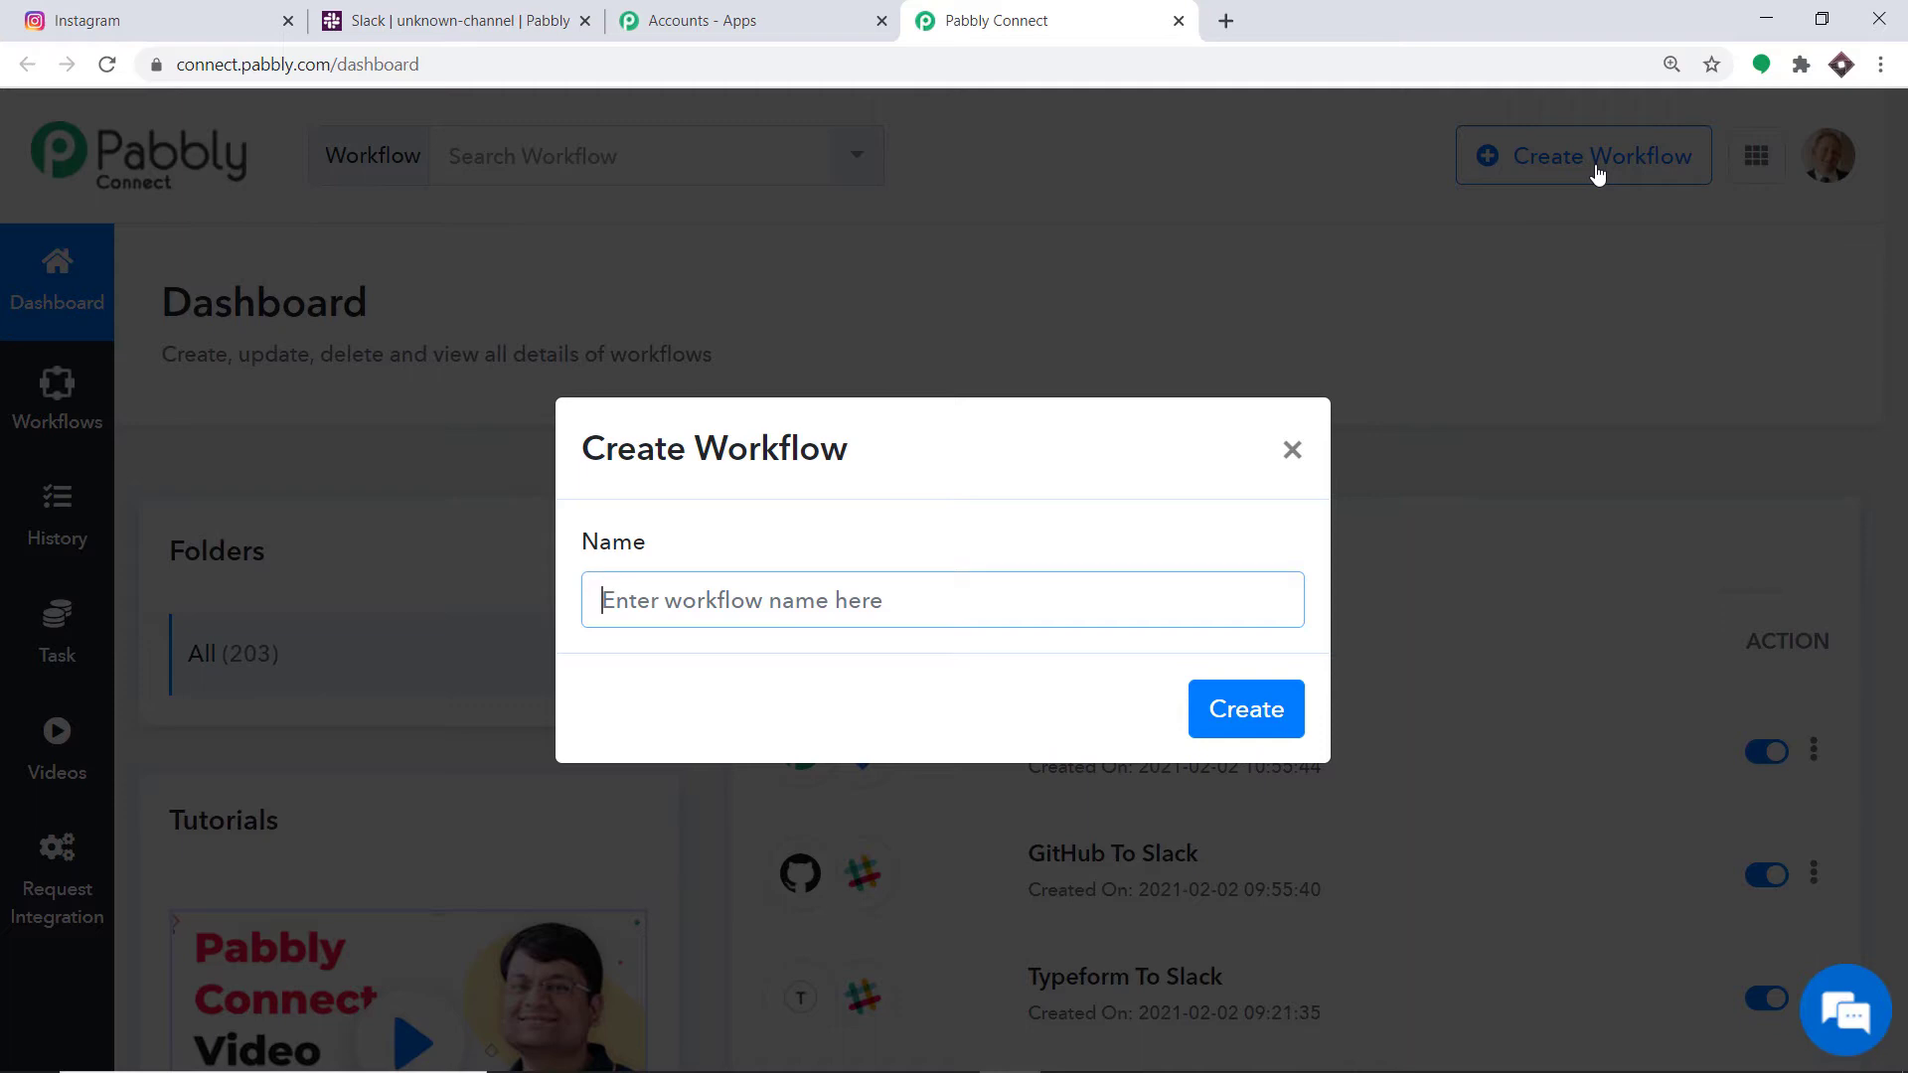
{"action": "type", "text": "Instagram"}
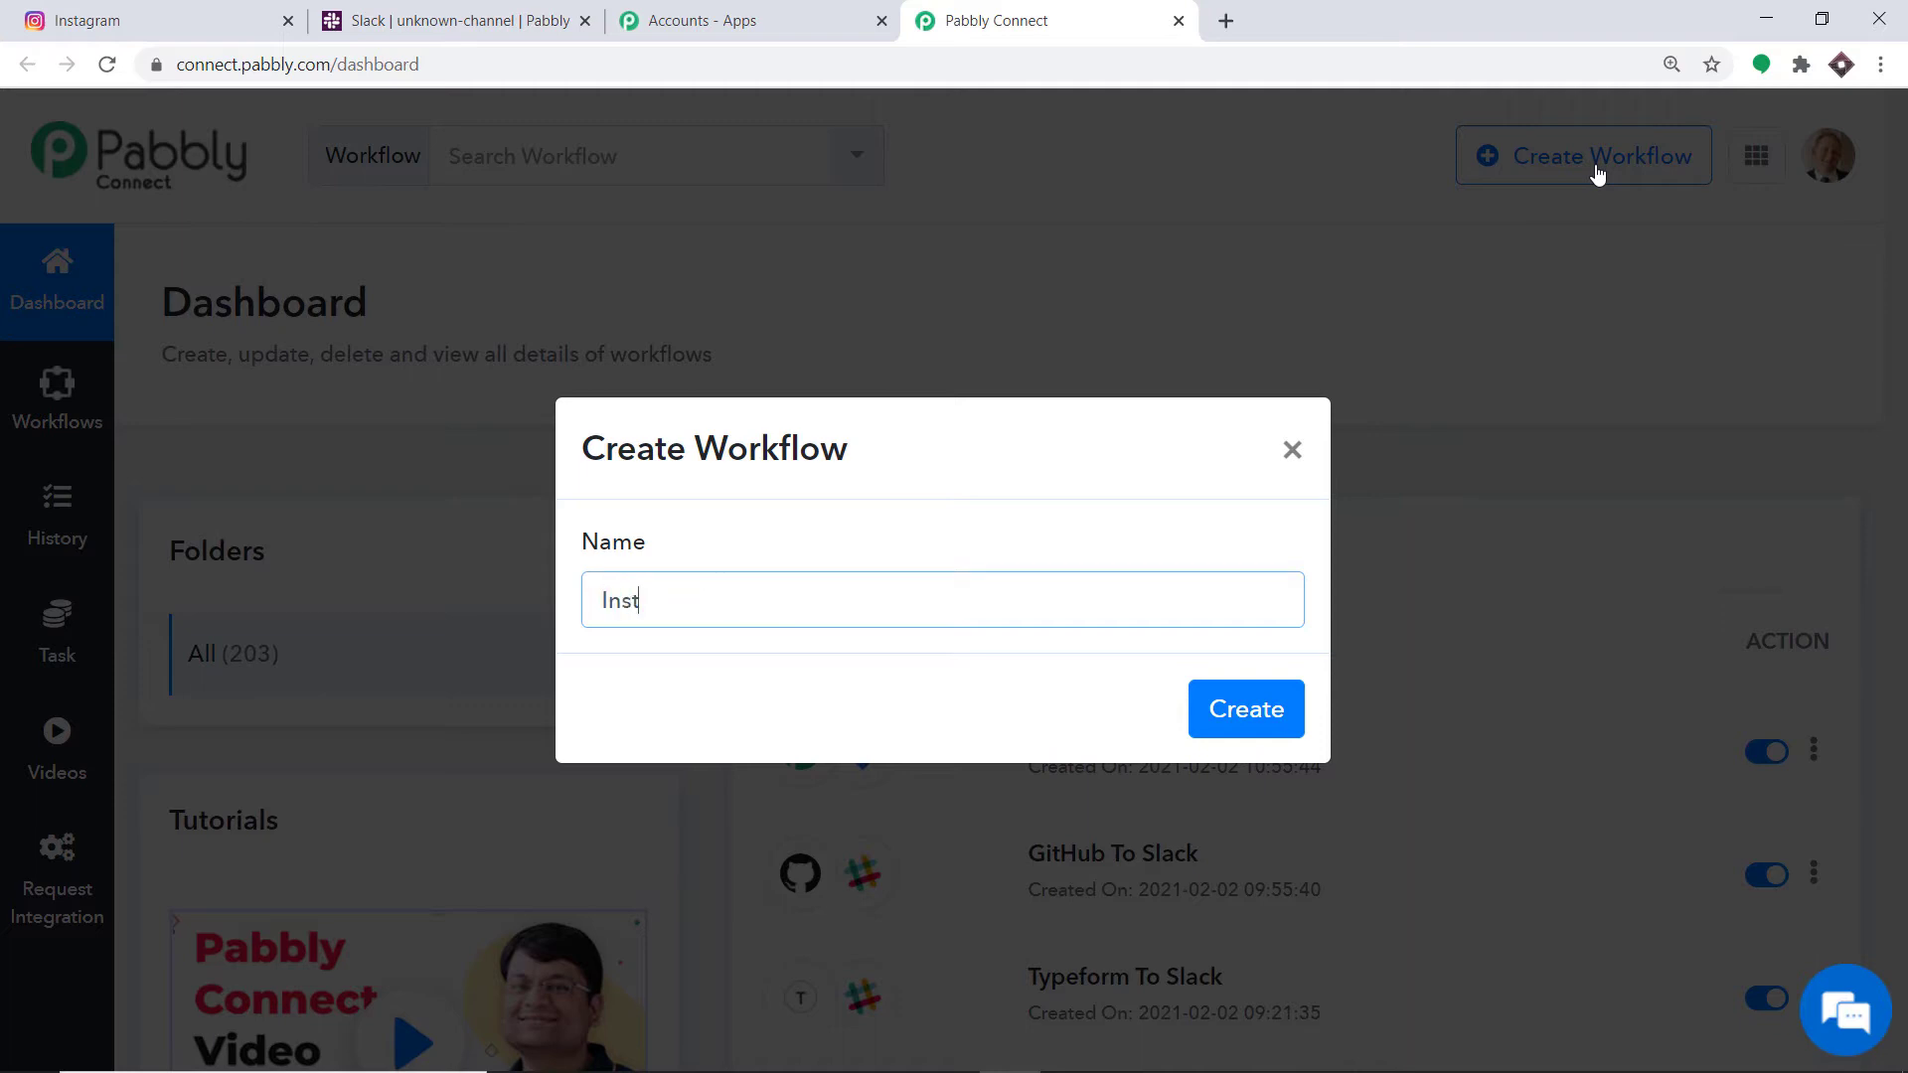
{"action": "type", "text": " To Slack"}
{"action": "left_click", "coordinate": [1254, 717]}
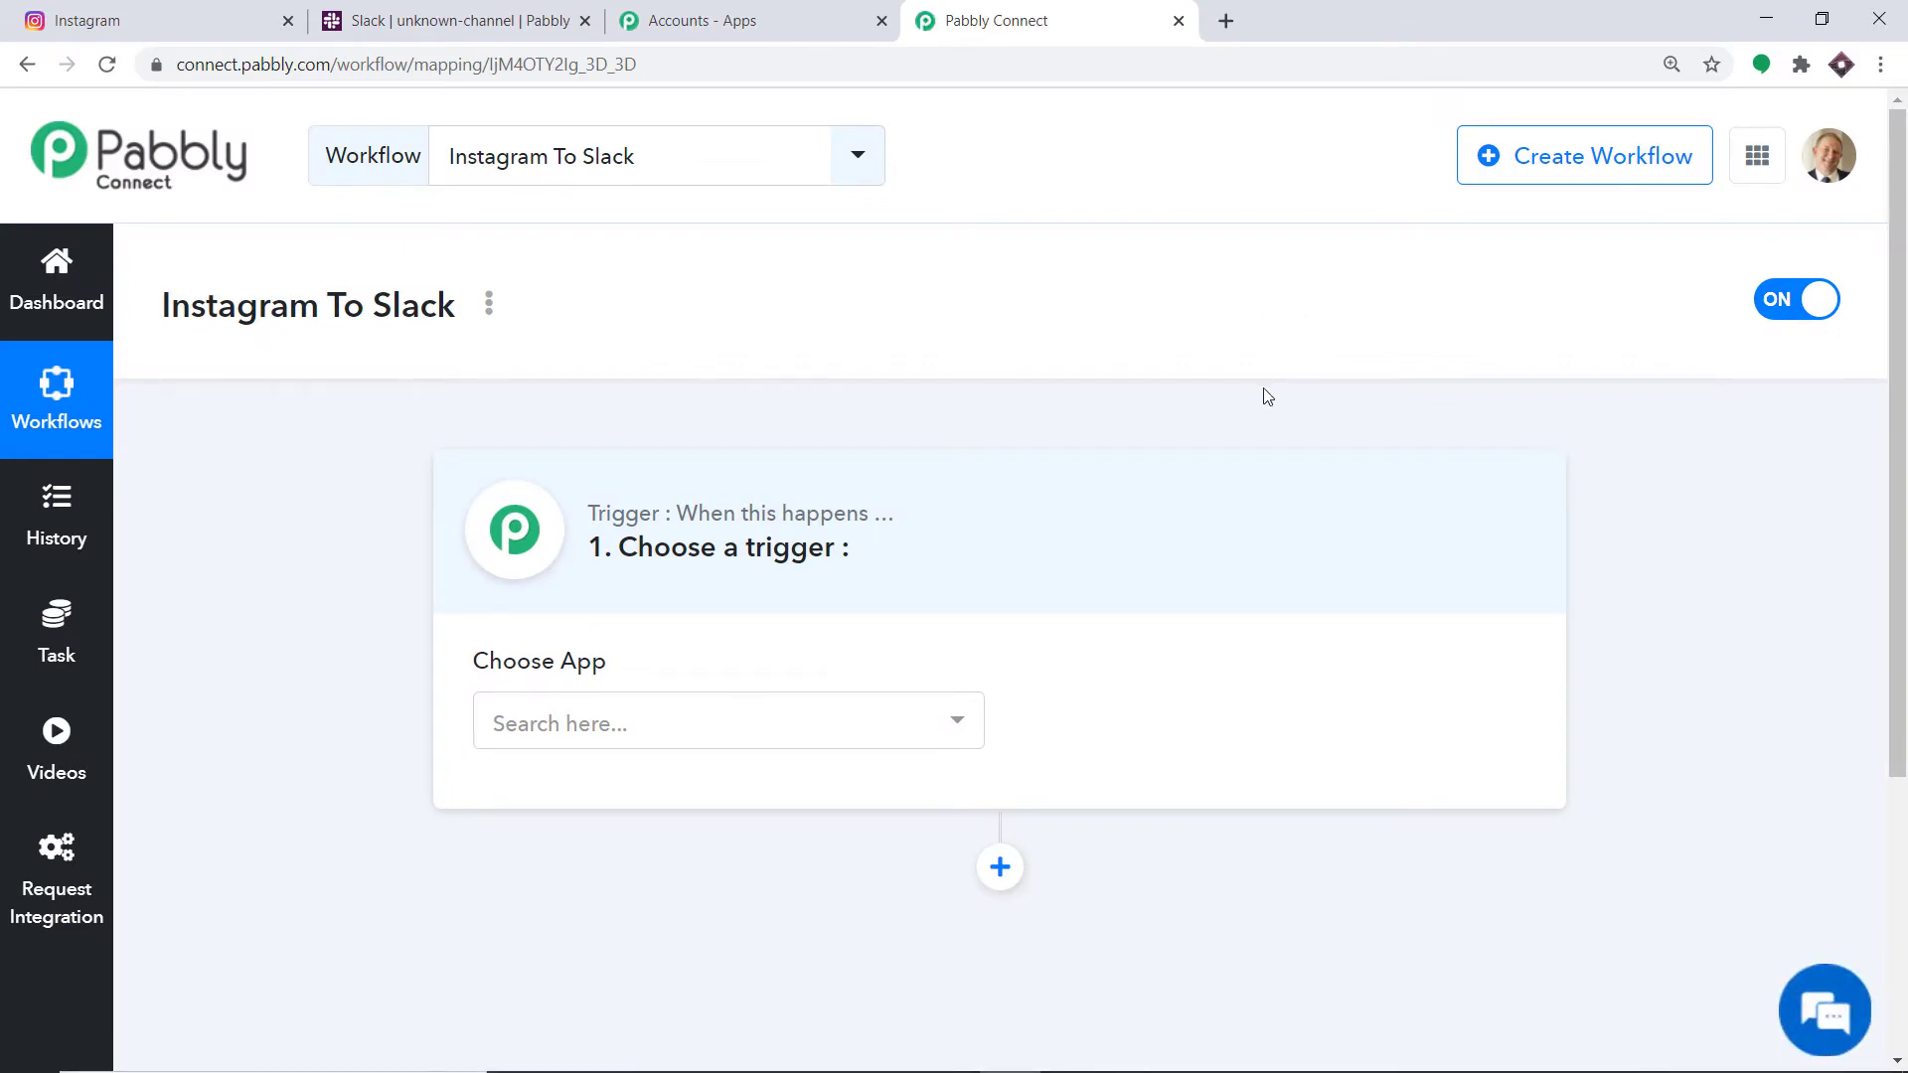
Set the workflow's trigger app to Instagram with the trigger event New Media Posted in My Account.
{"action": "left_click", "coordinate": [734, 730]}
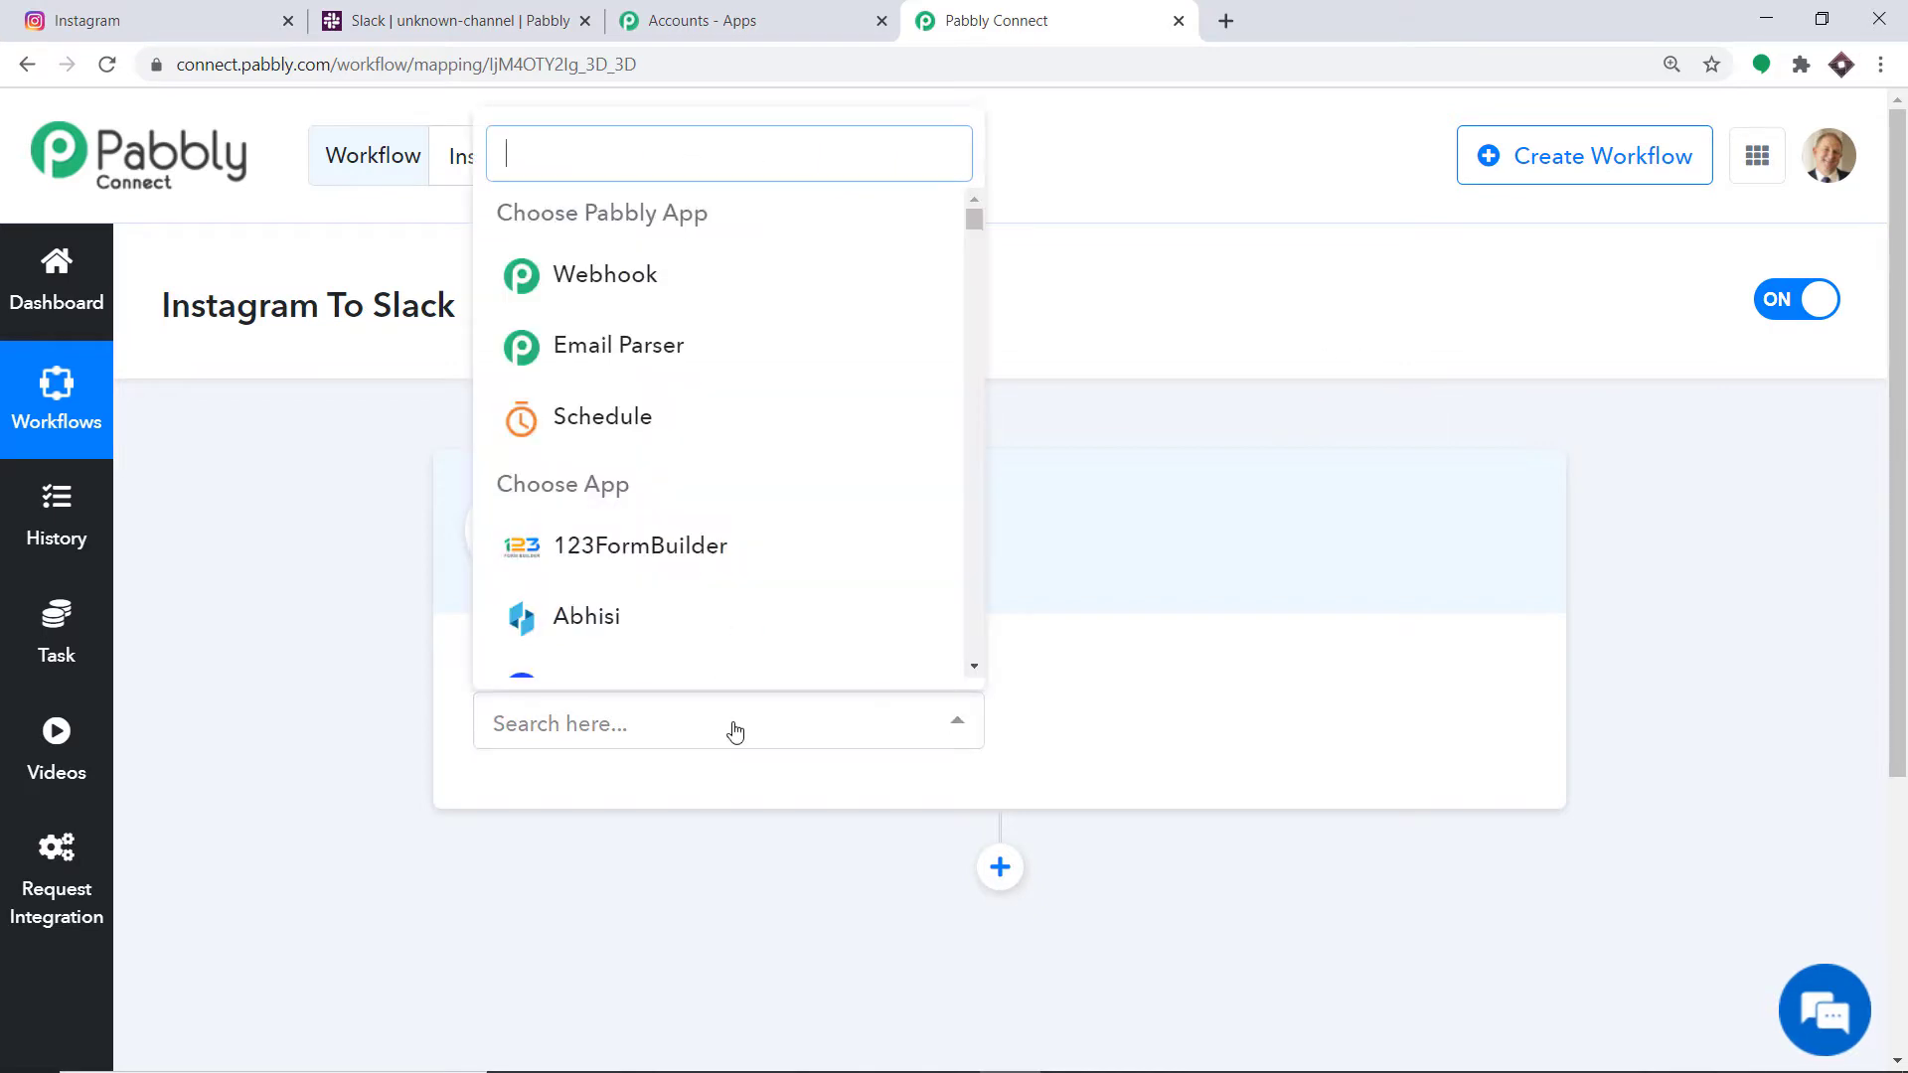
{"action": "type", "text": "insta"}
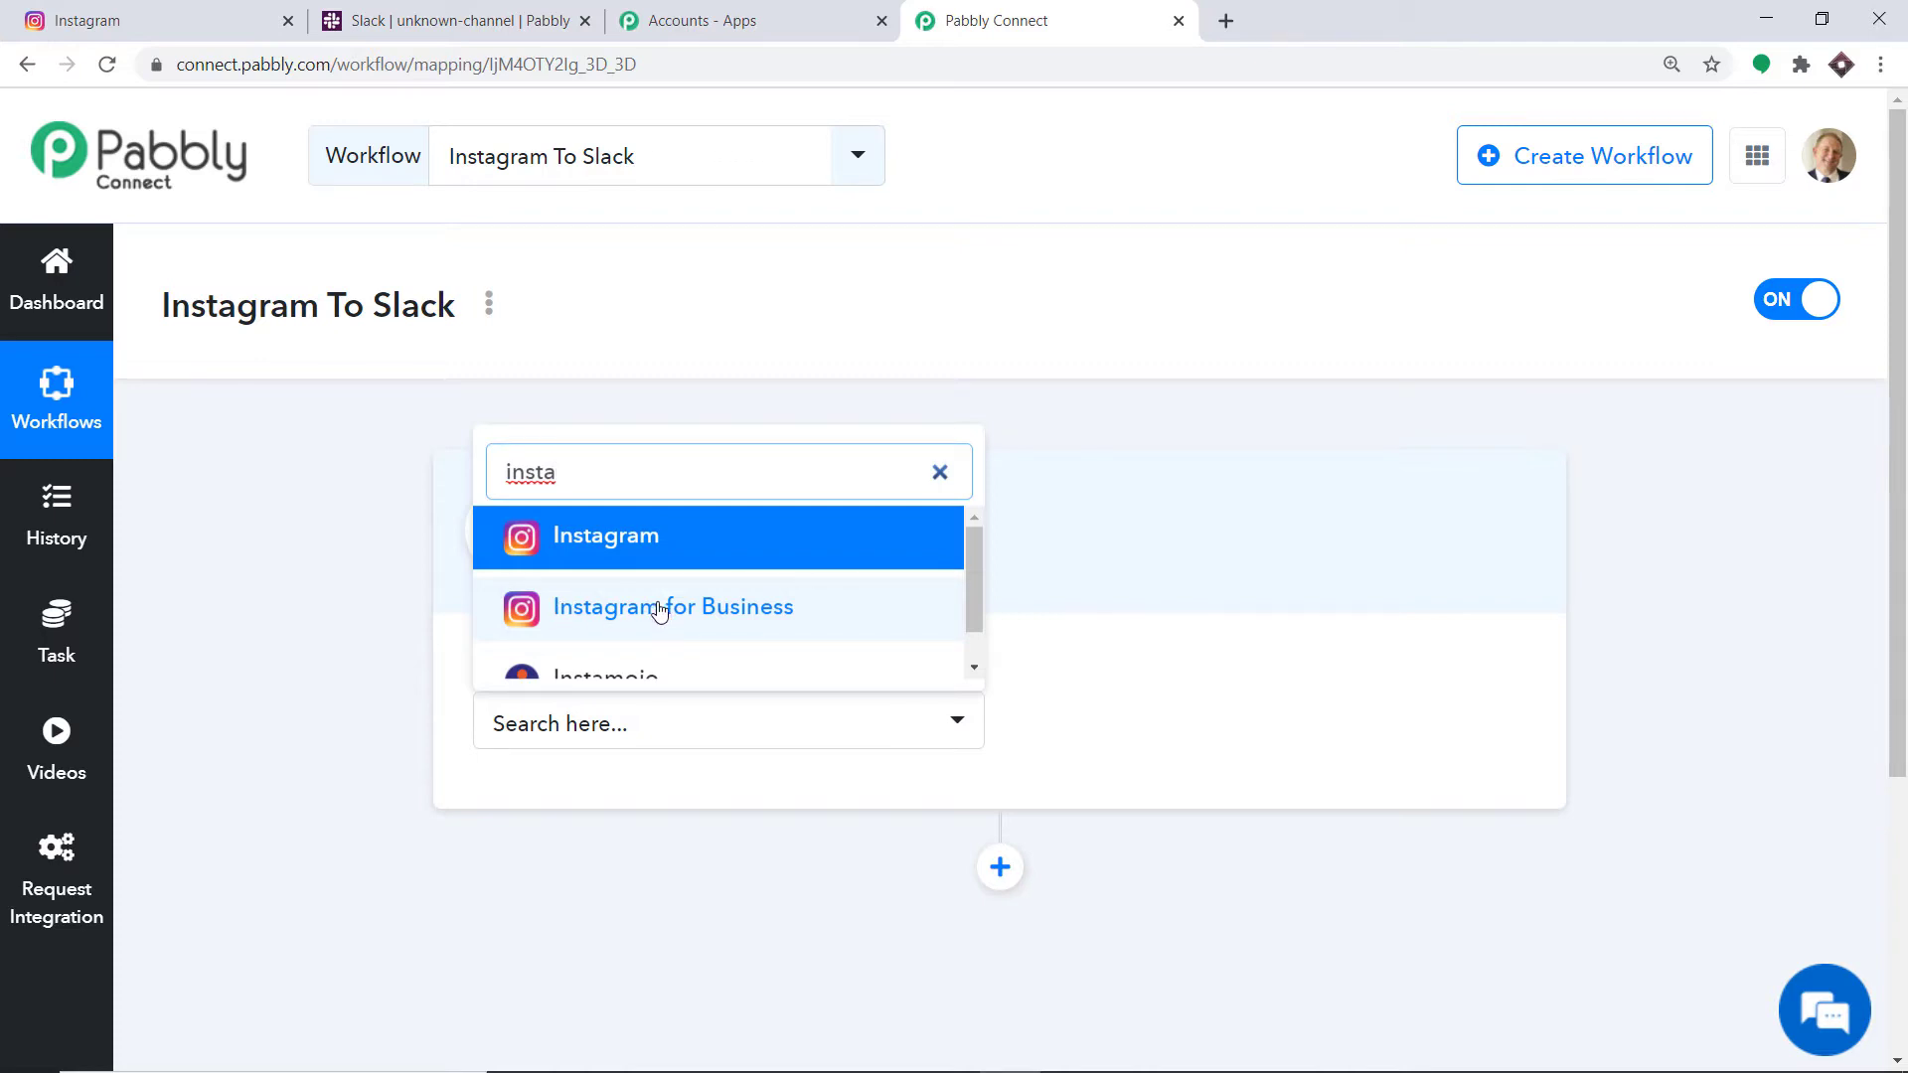
{"action": "left_click", "coordinate": [601, 541]}
{"action": "left_click", "coordinate": [1145, 743]}
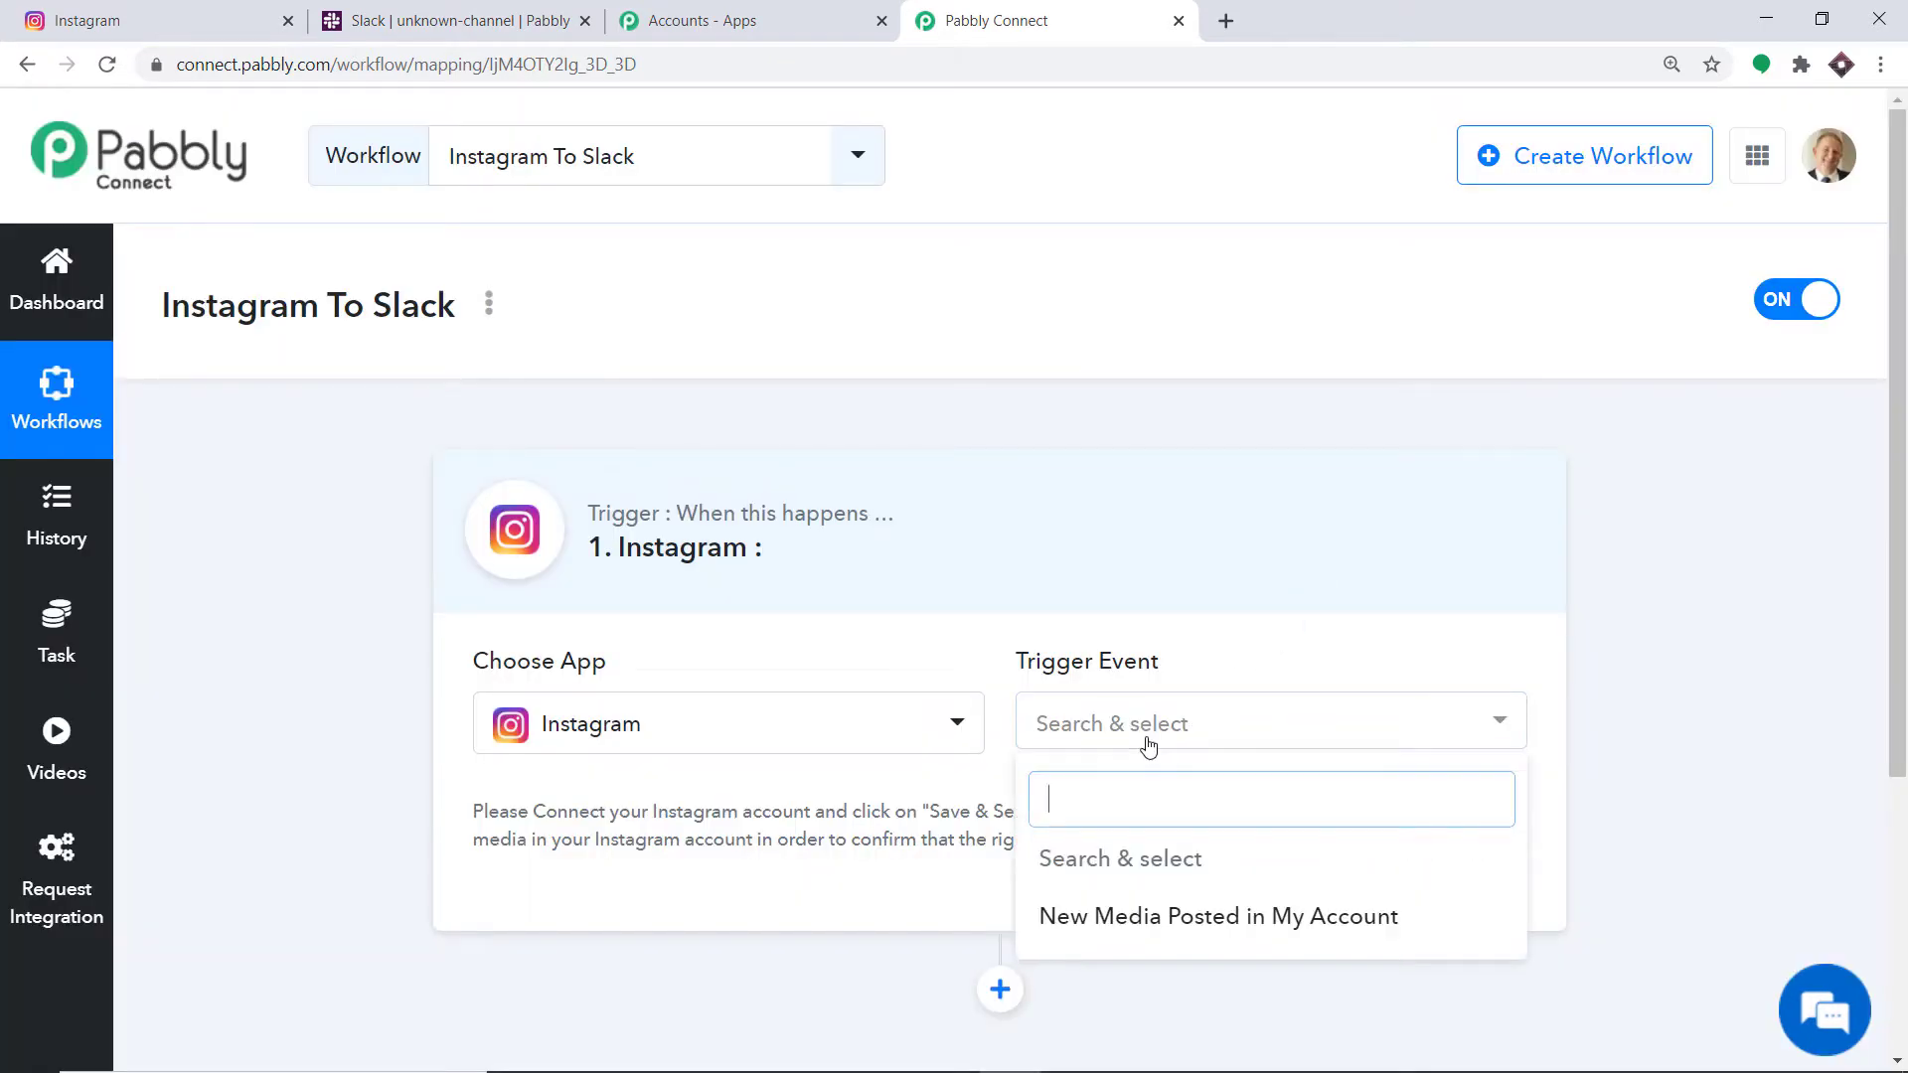
{"action": "left_click", "coordinate": [1142, 926]}
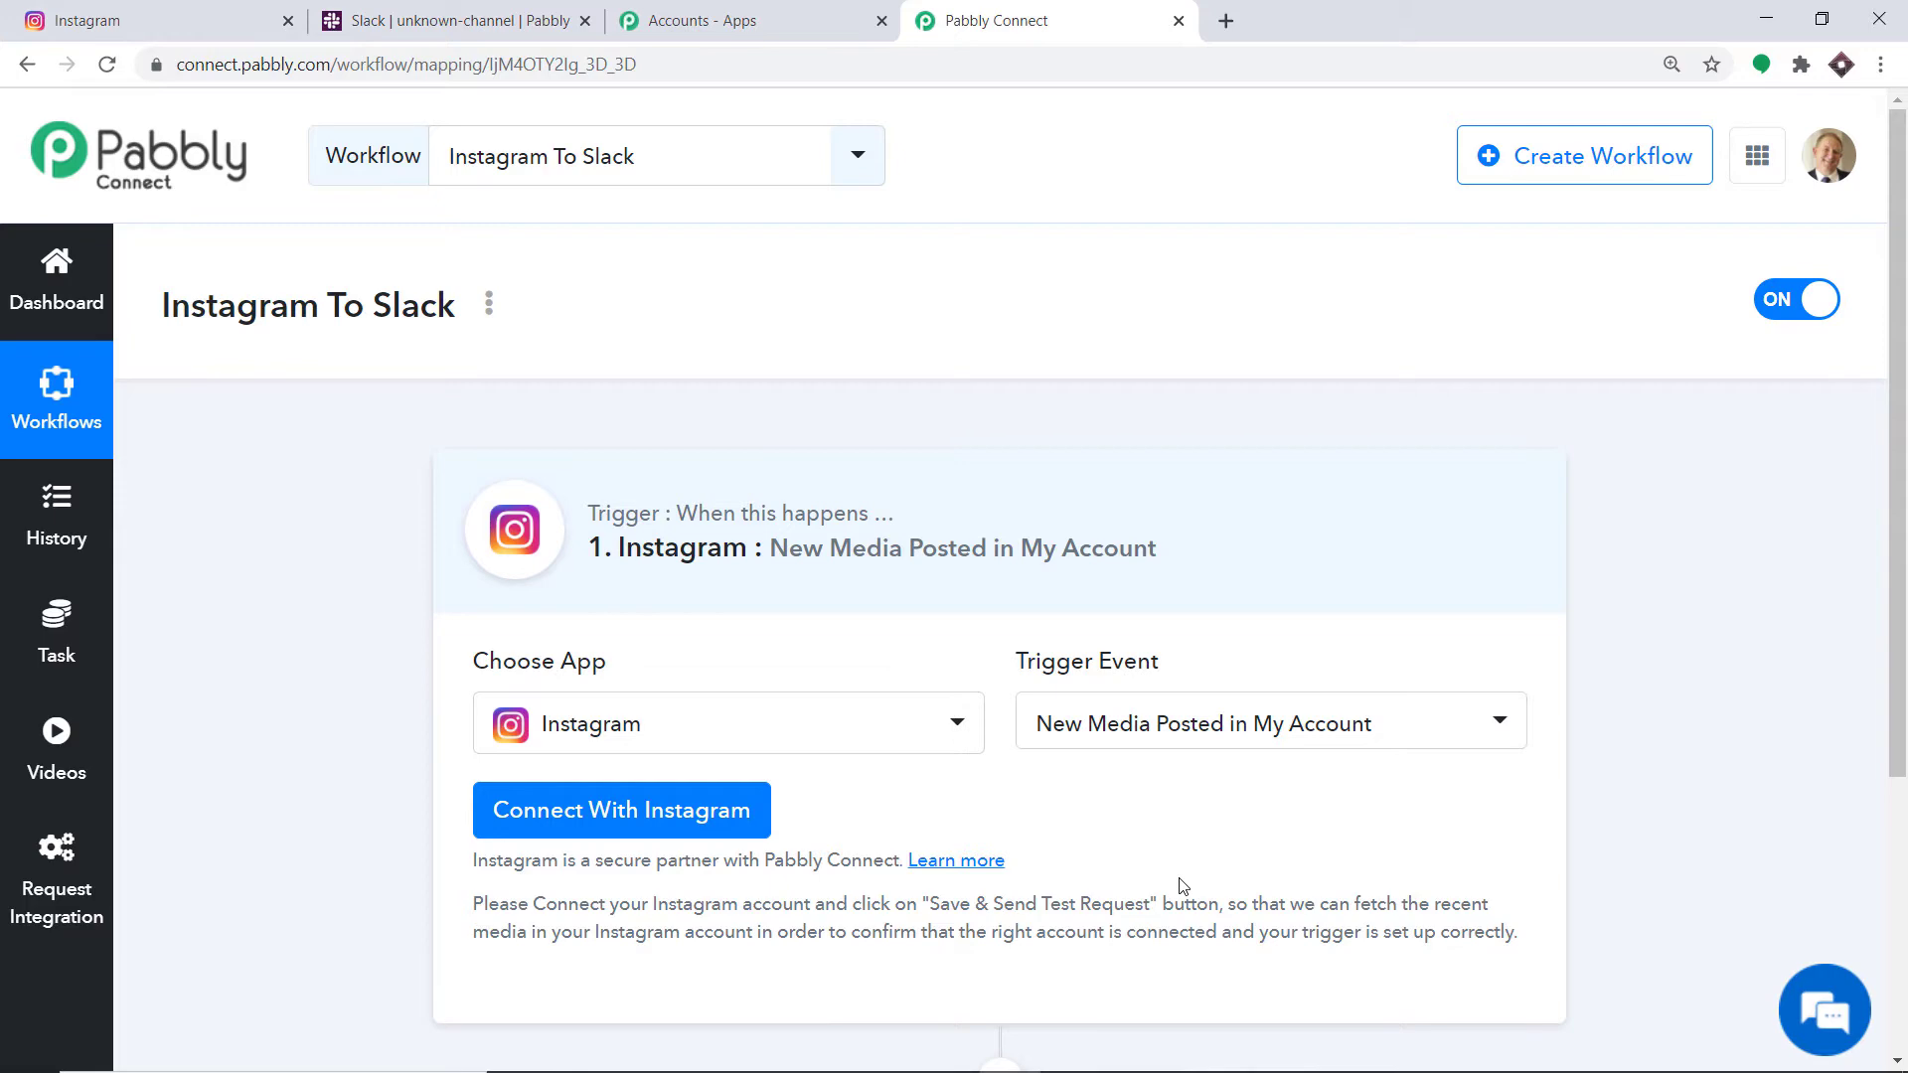
Connect the Instagram trigger using new credentials and allow Pabbly Connect to access the Instagram account.
{"action": "left_click", "coordinate": [515, 820]}
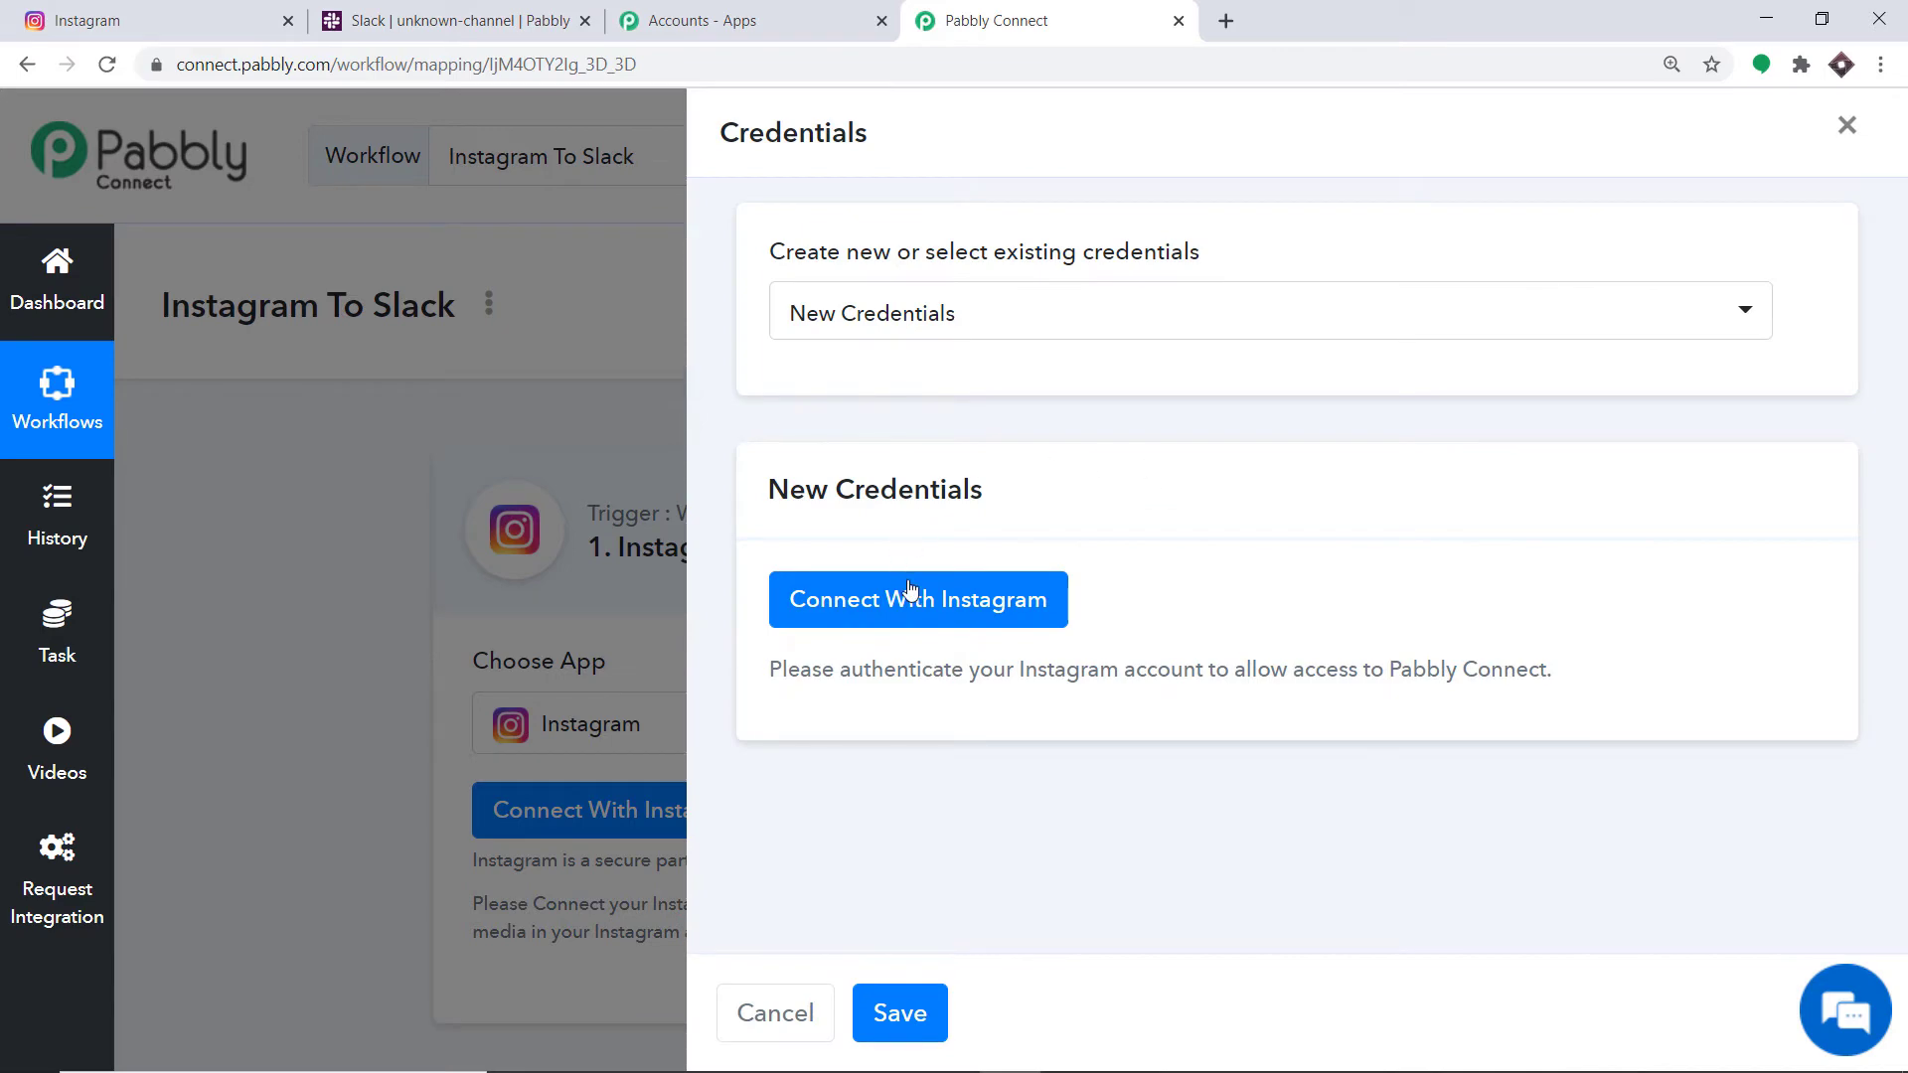
{"action": "left_click", "coordinate": [910, 596]}
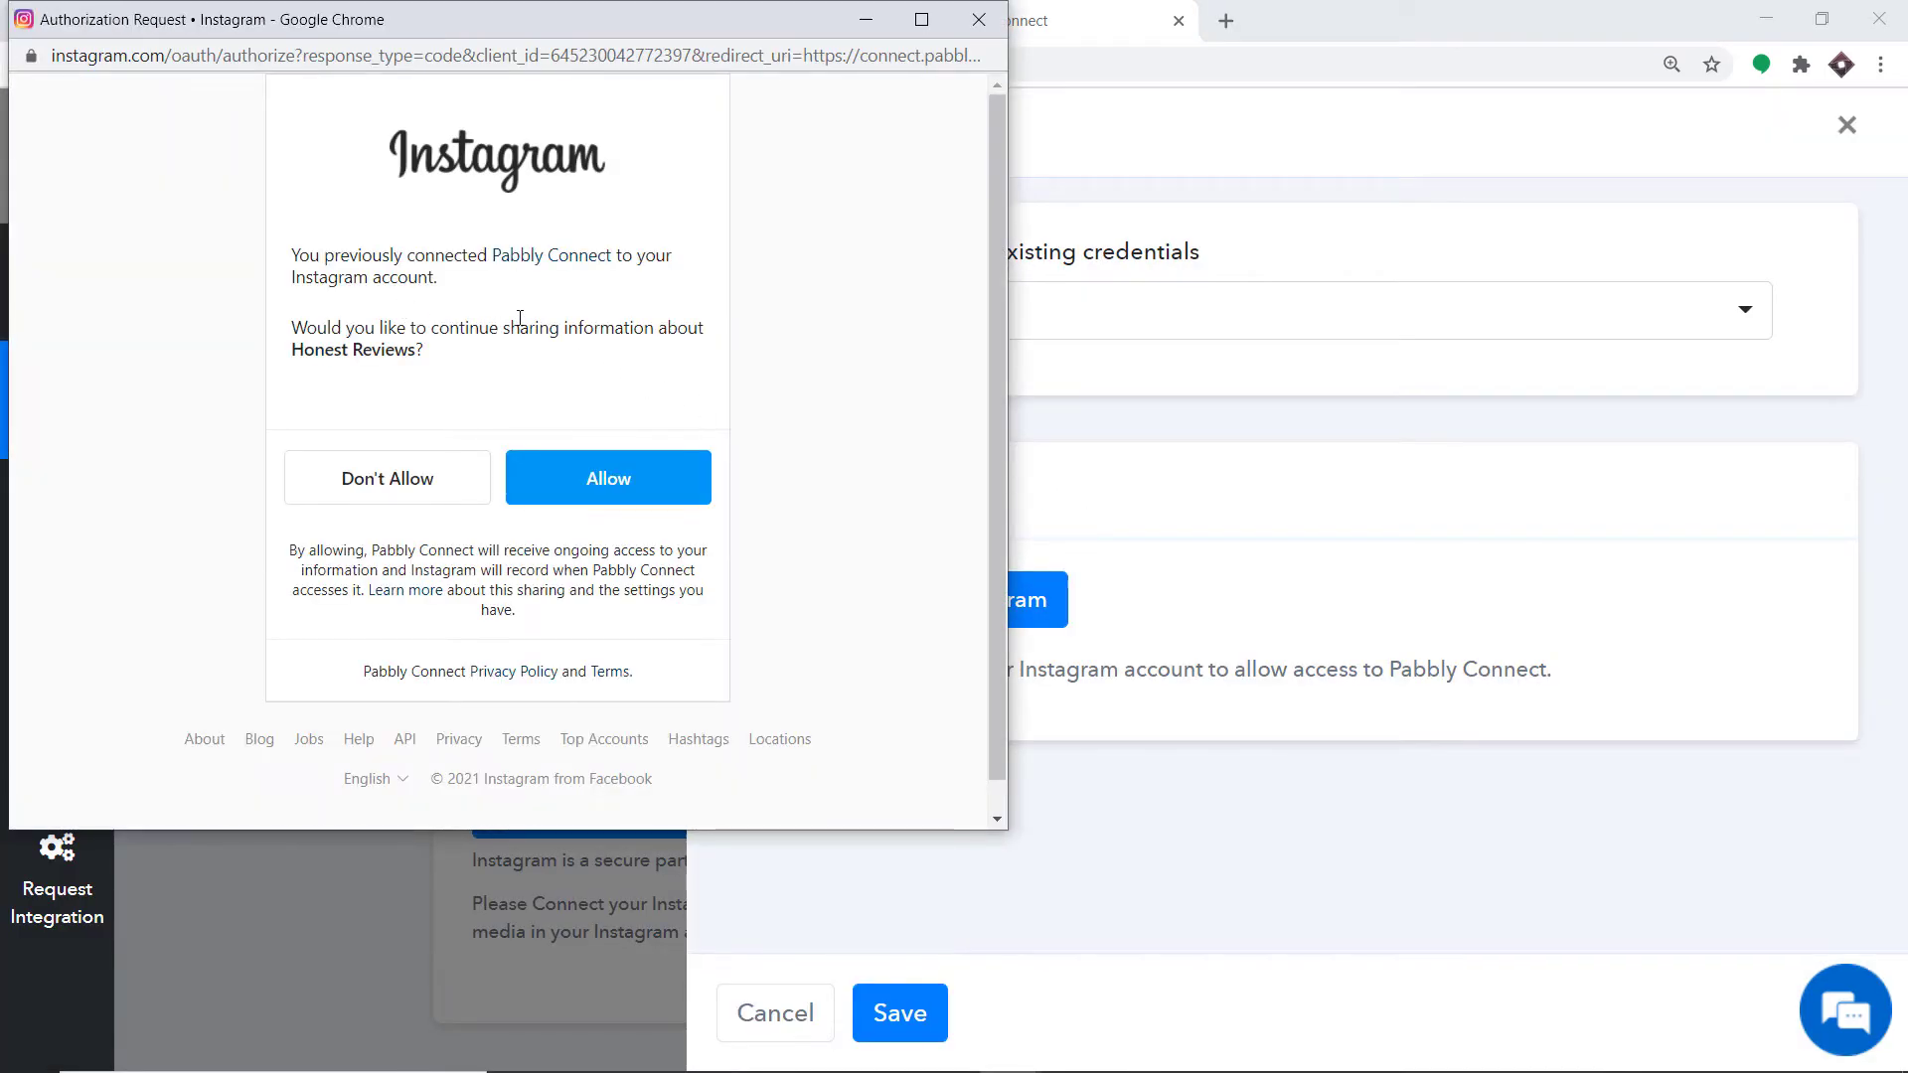
{"action": "left_click", "coordinate": [616, 478]}
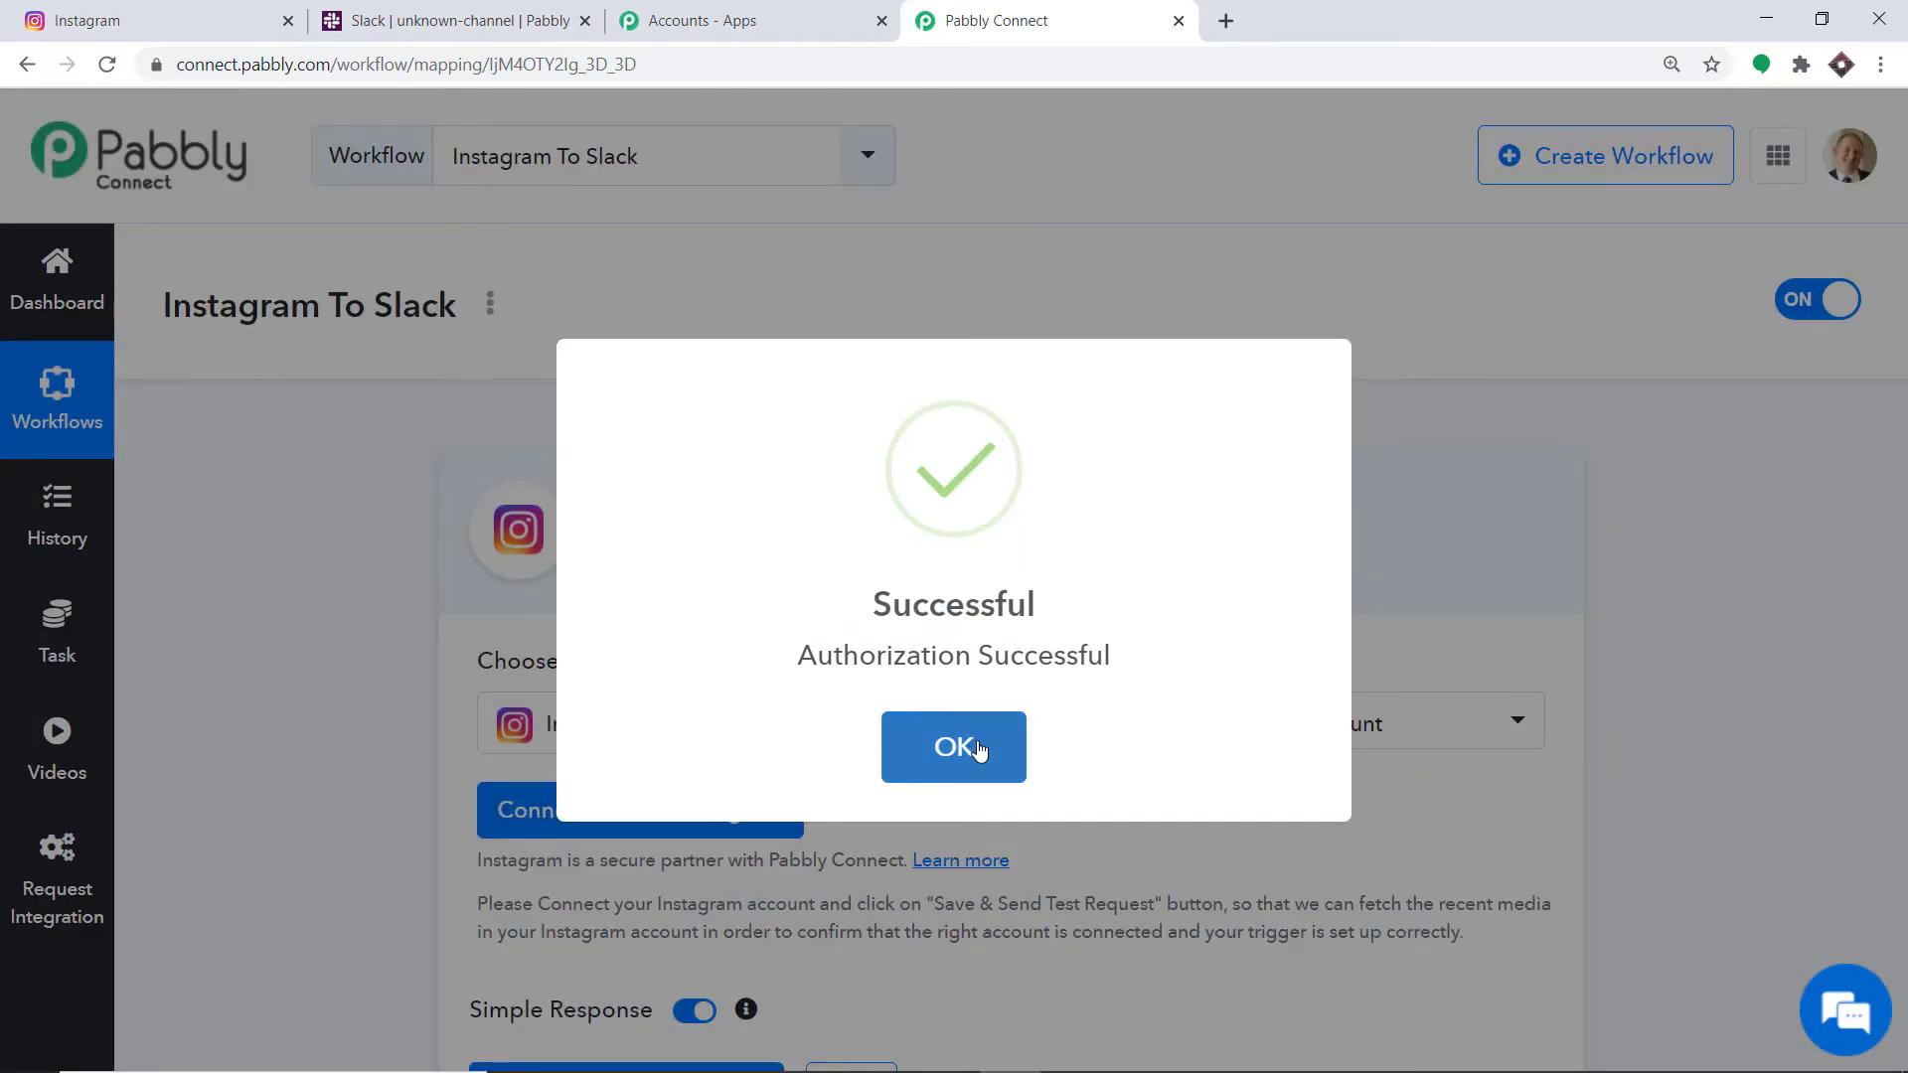
{"action": "left_click", "coordinate": [979, 751]}
Check the most recent post and its caption in the Instagram feed, and return to the Pabbly Connect workflow.
{"action": "scroll", "coordinate": [1206, 519], "scroll_direction": "down", "scroll_amount": 3}
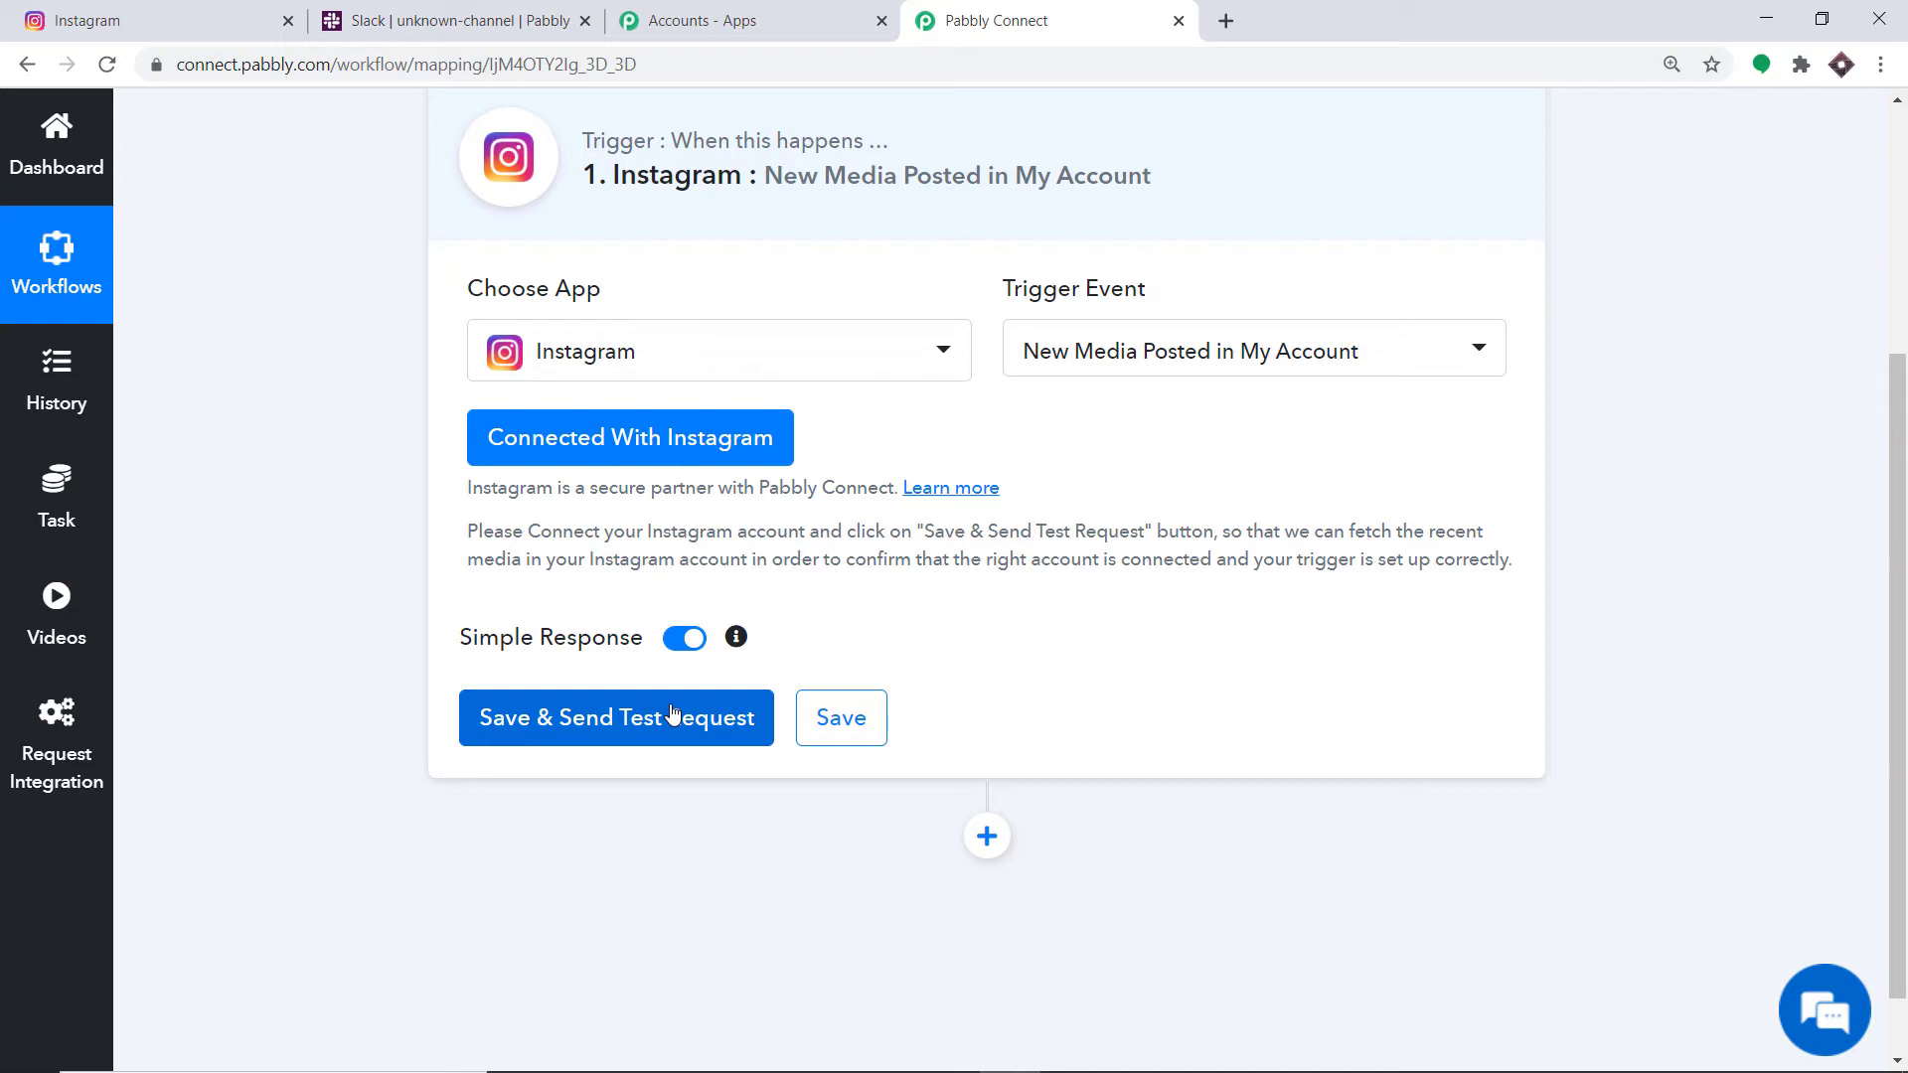
{"action": "left_click", "coordinate": [159, 8]}
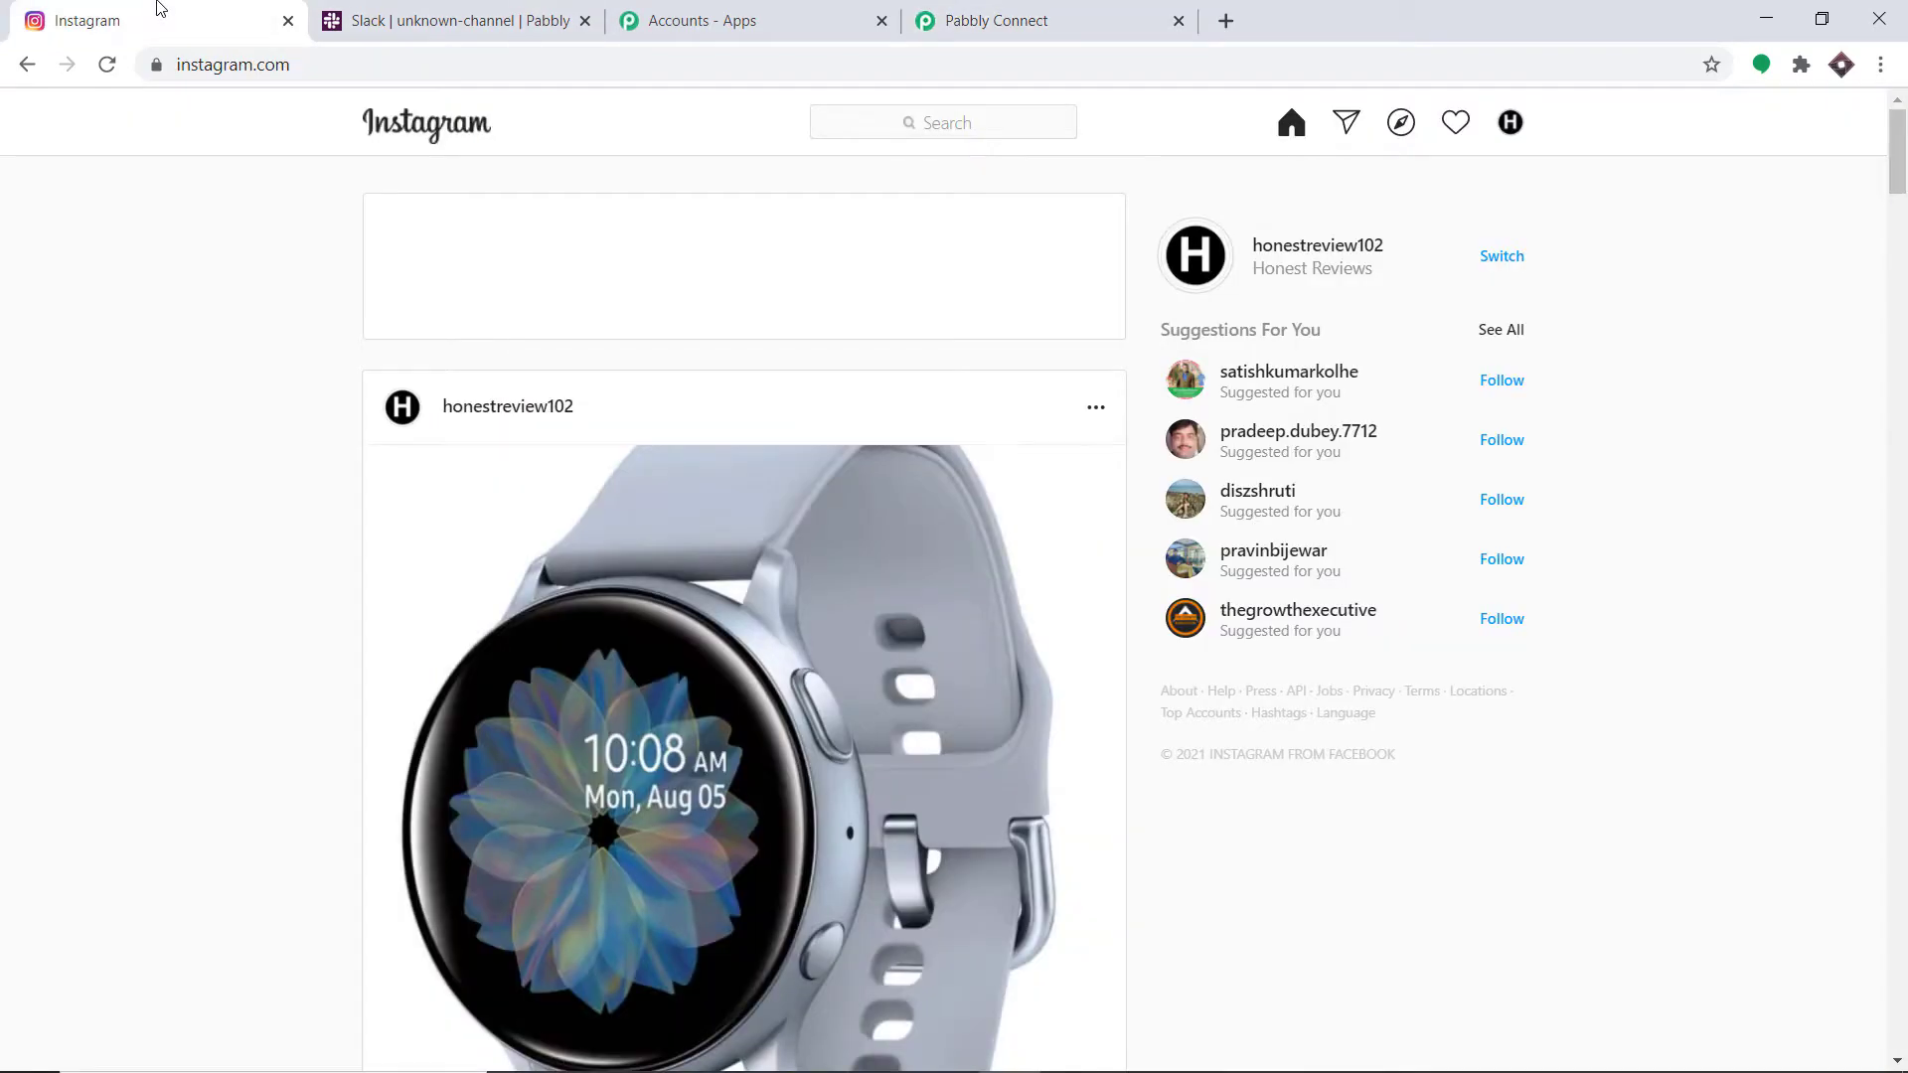
{"action": "scroll", "coordinate": [732, 410], "scroll_direction": "down", "scroll_amount": 3}
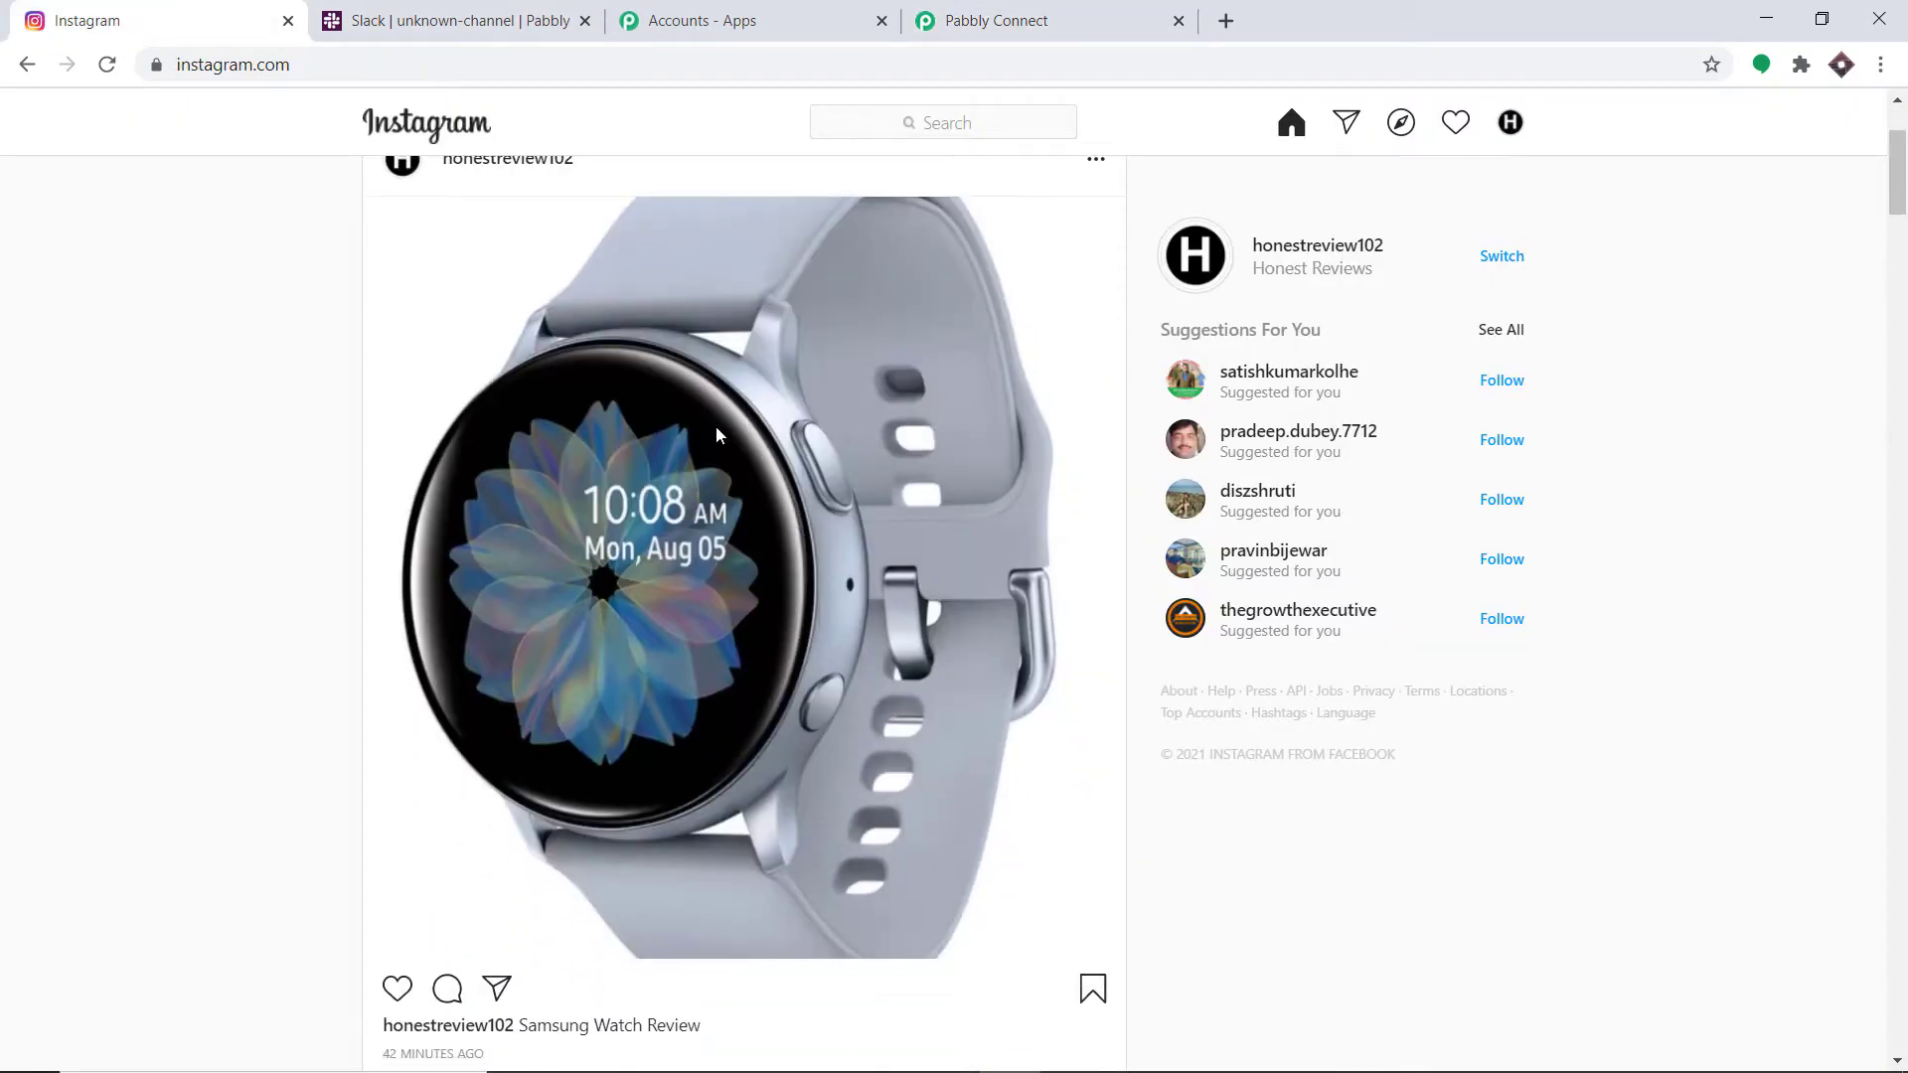
{"action": "scroll", "coordinate": [558, 535], "scroll_direction": "down", "scroll_amount": 3}
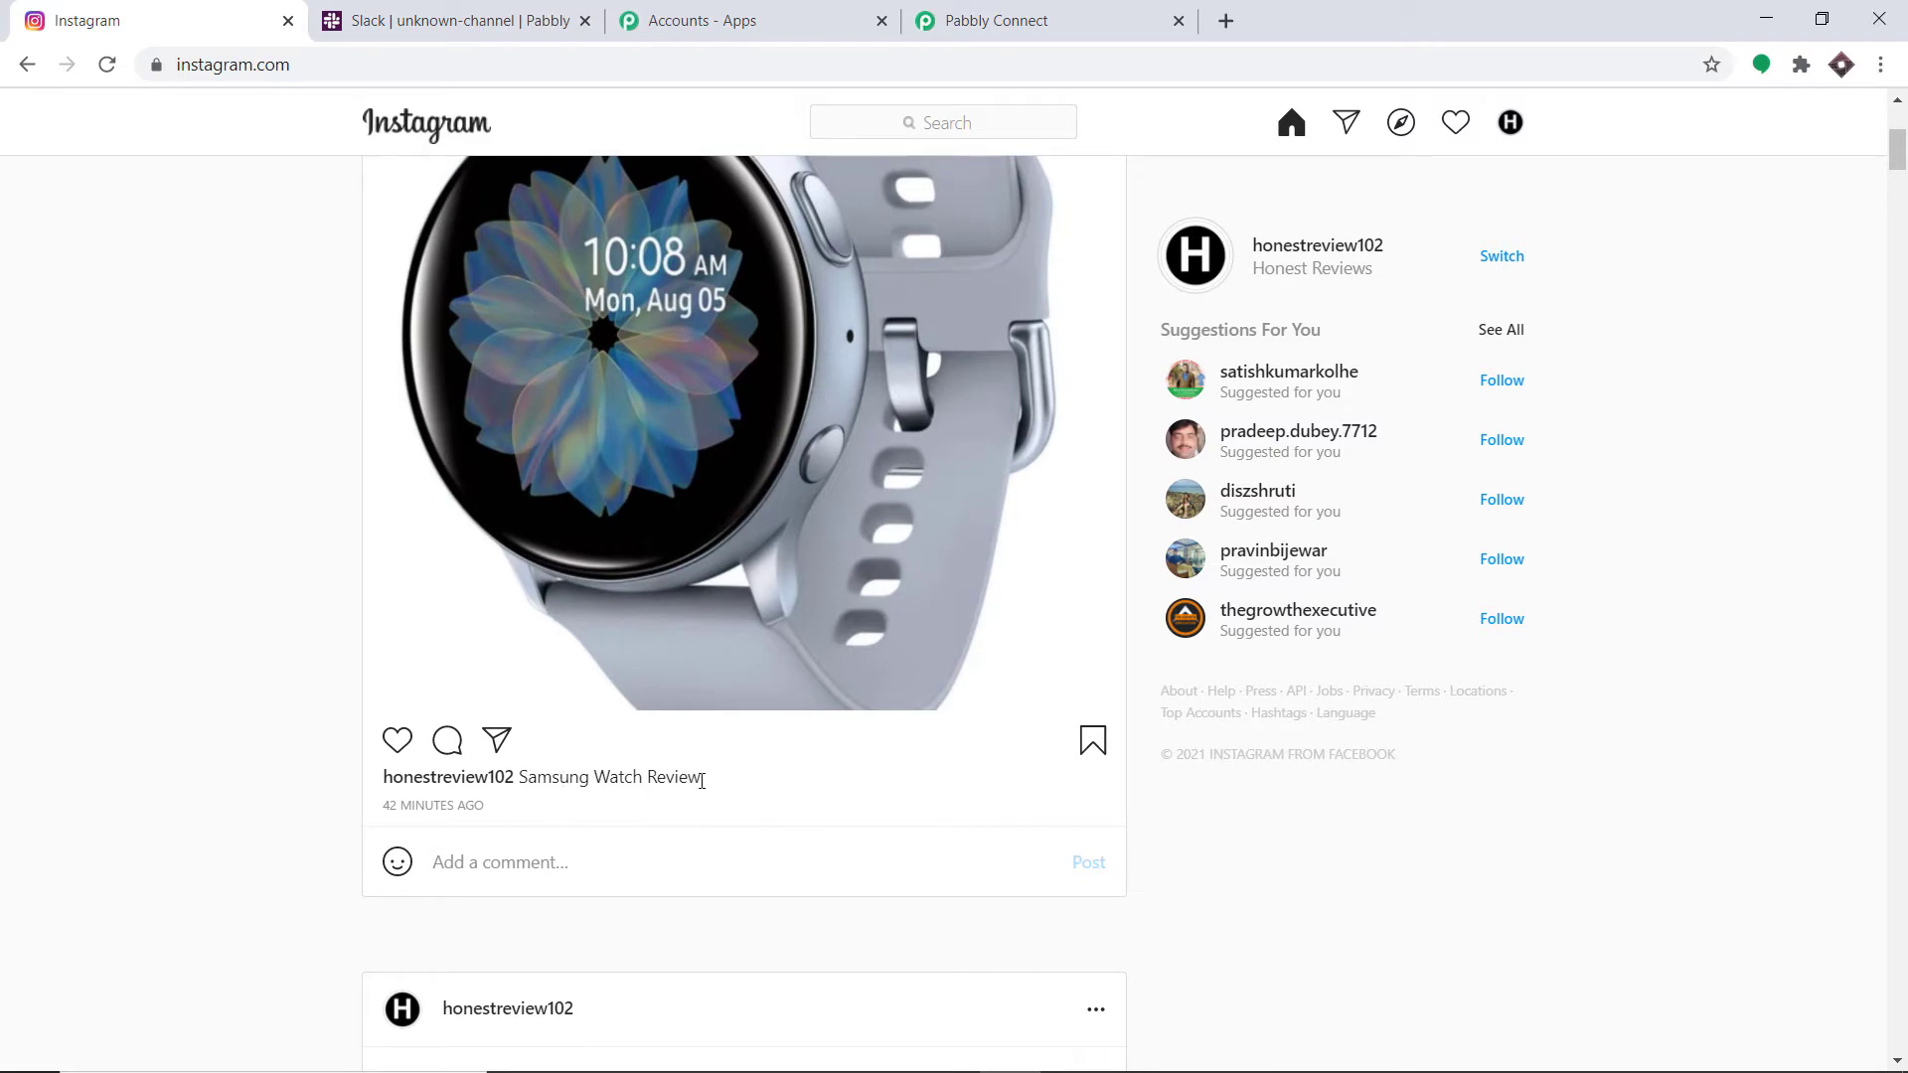
{"action": "scroll", "coordinate": [724, 758], "scroll_direction": "down", "scroll_amount": 10}
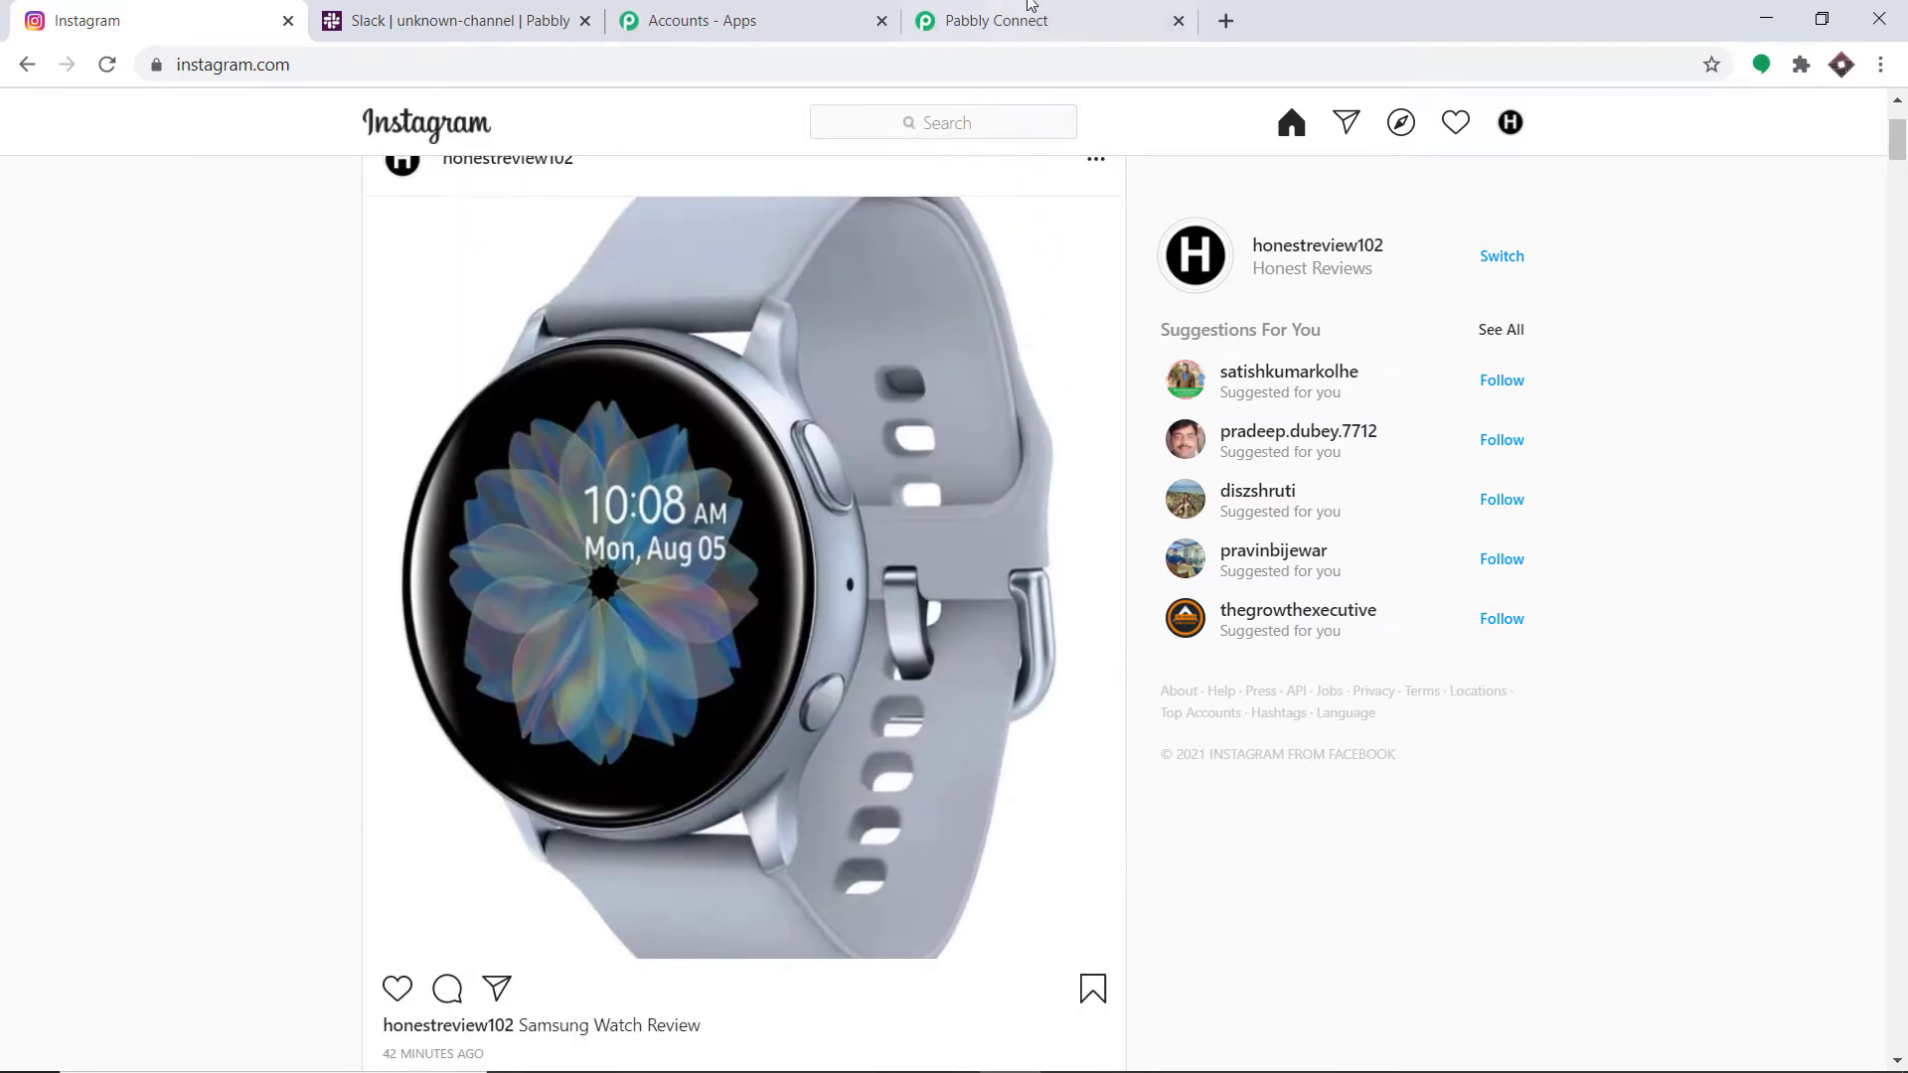
{"action": "left_click", "coordinate": [1030, 5]}
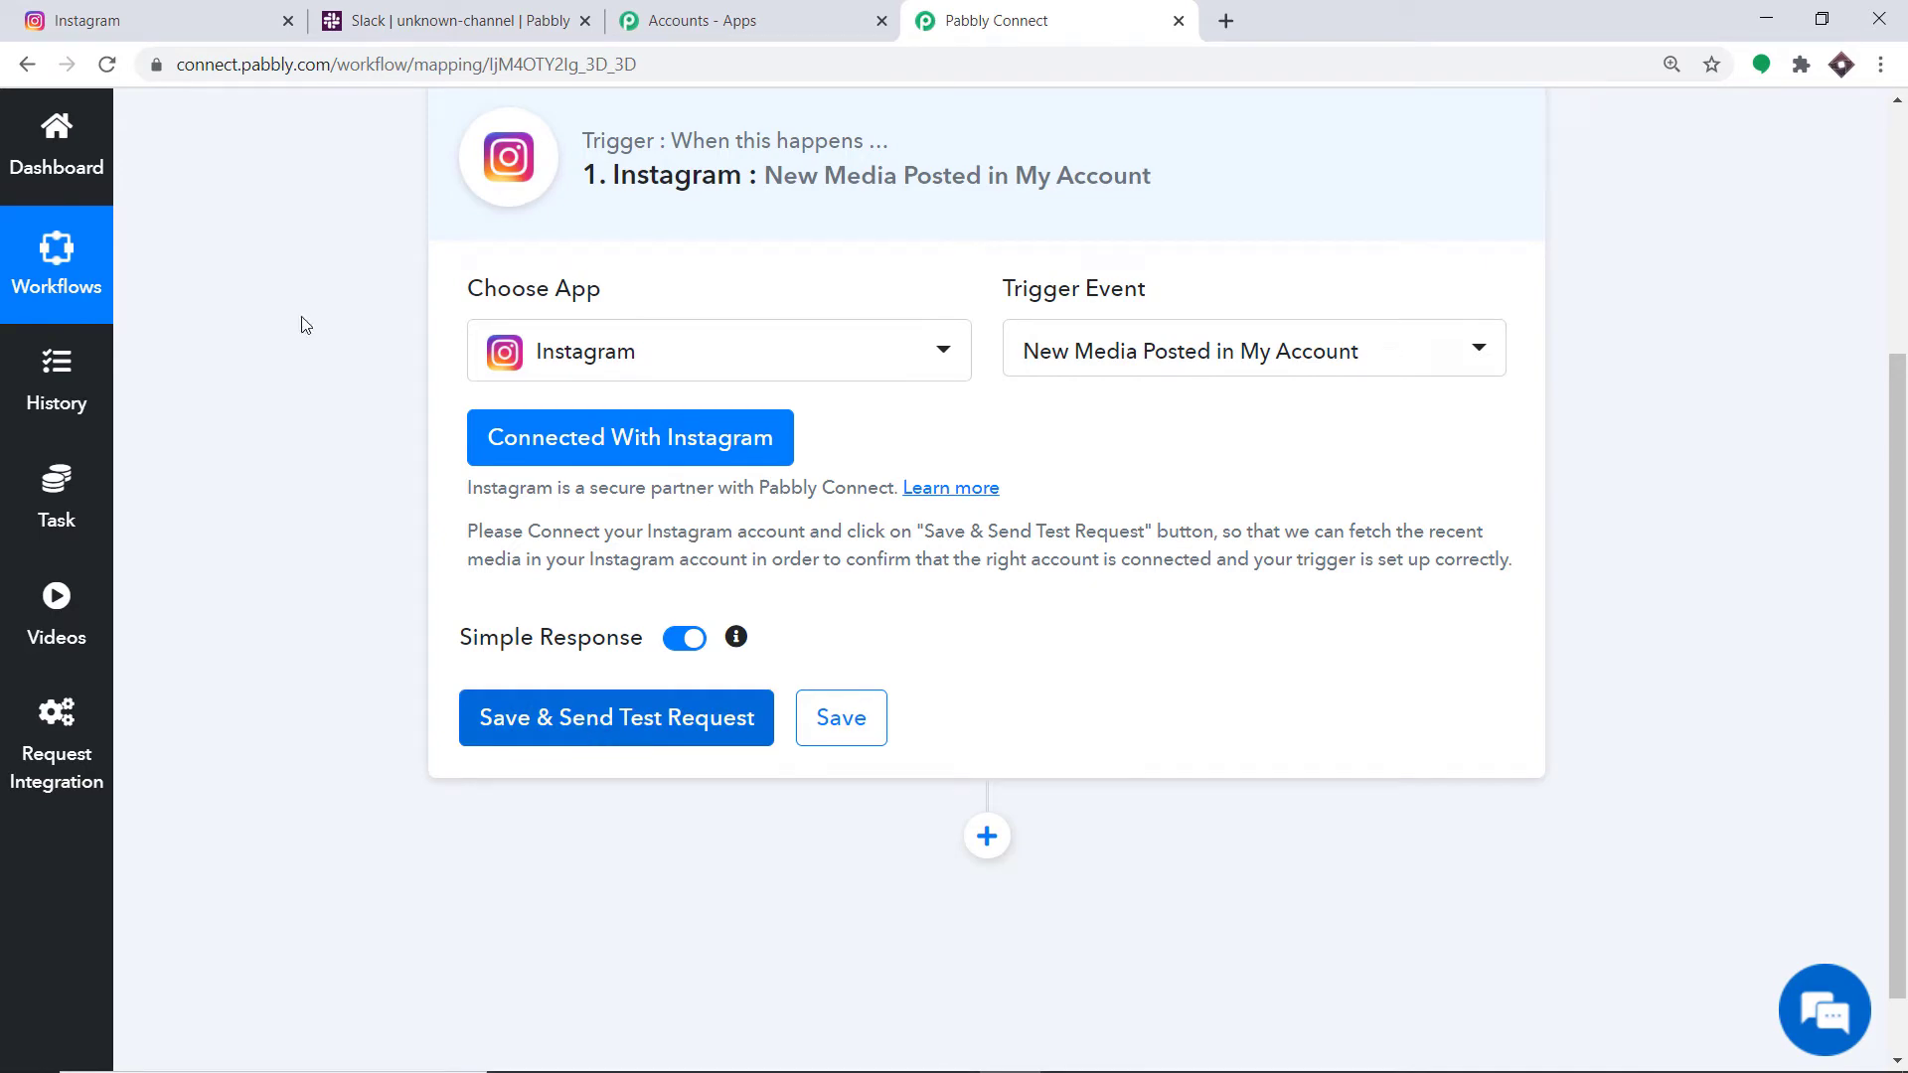
{"action": "left_click", "coordinate": [176, 14]}
{"action": "left_click", "coordinate": [996, 5]}
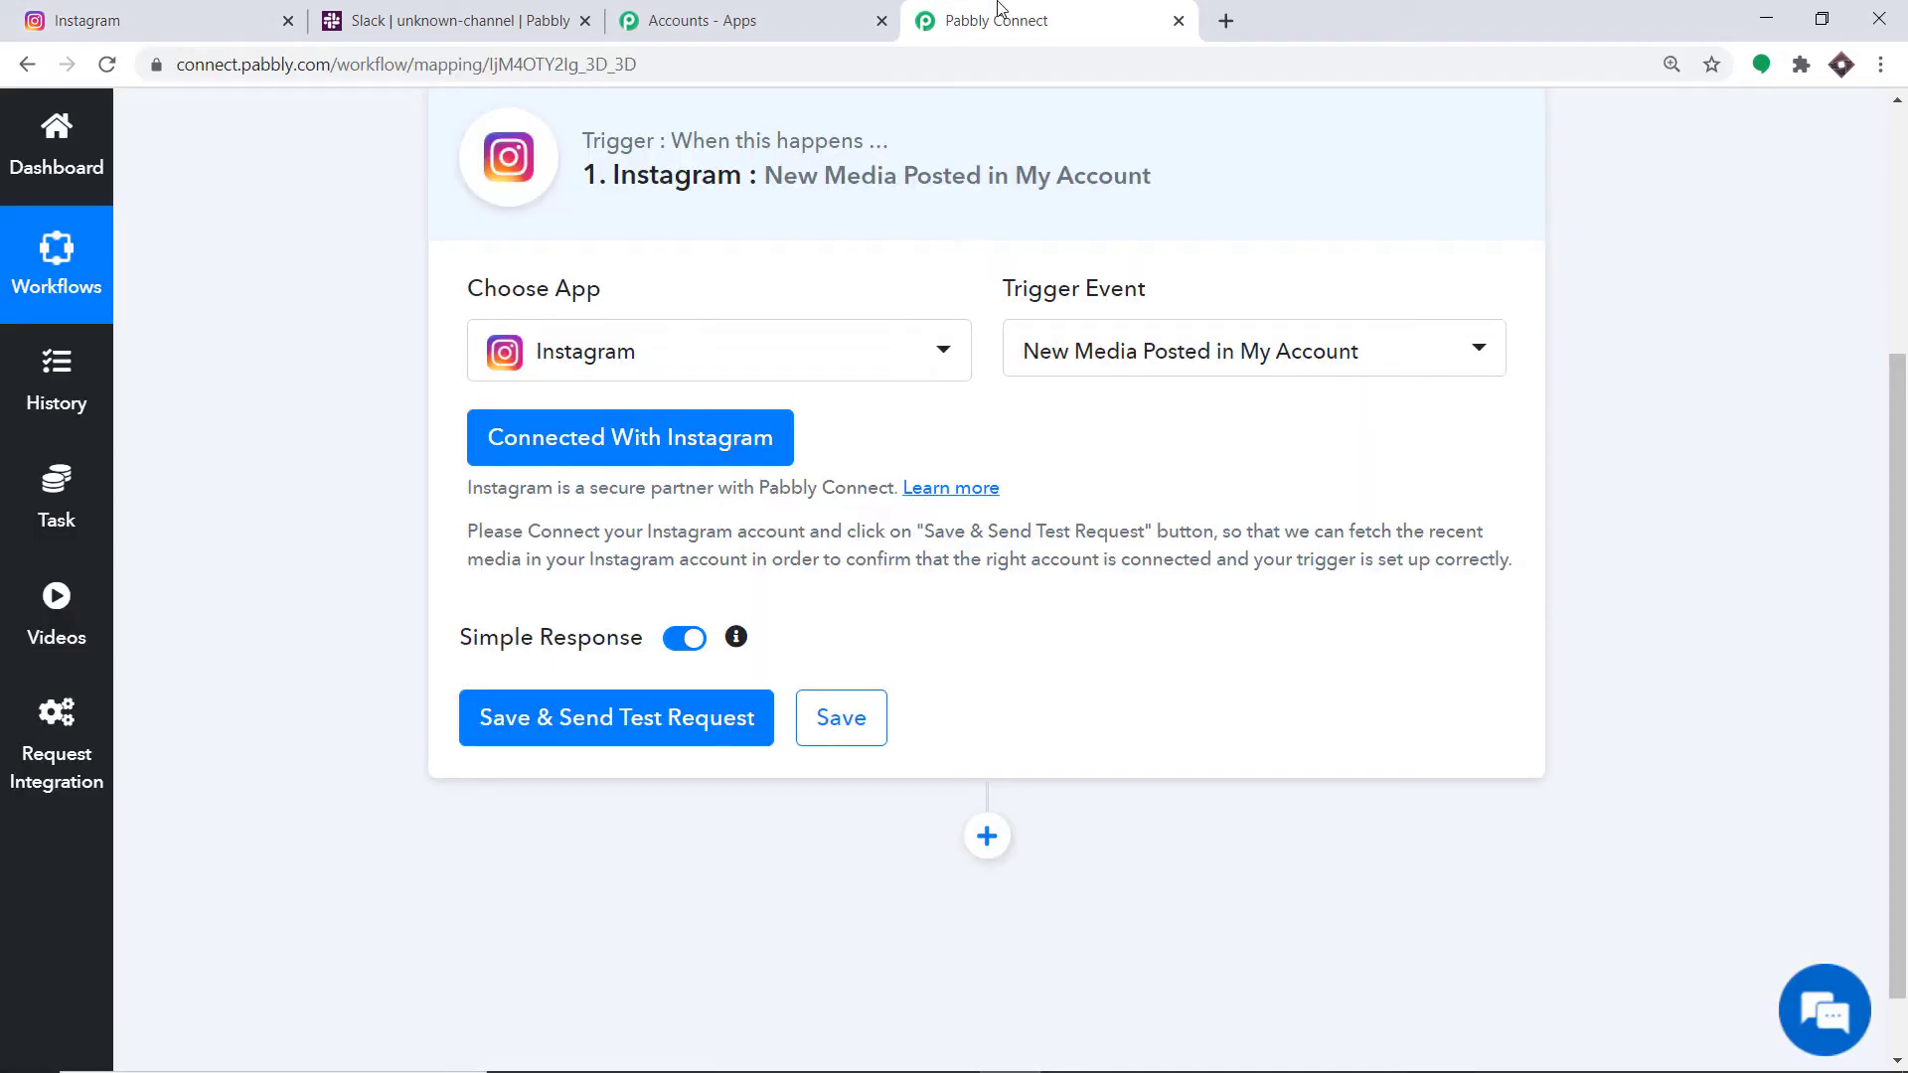
Save the Instagram trigger with a test request and compare the username in the API response with the Instagram profile.
{"action": "left_click", "coordinate": [662, 729]}
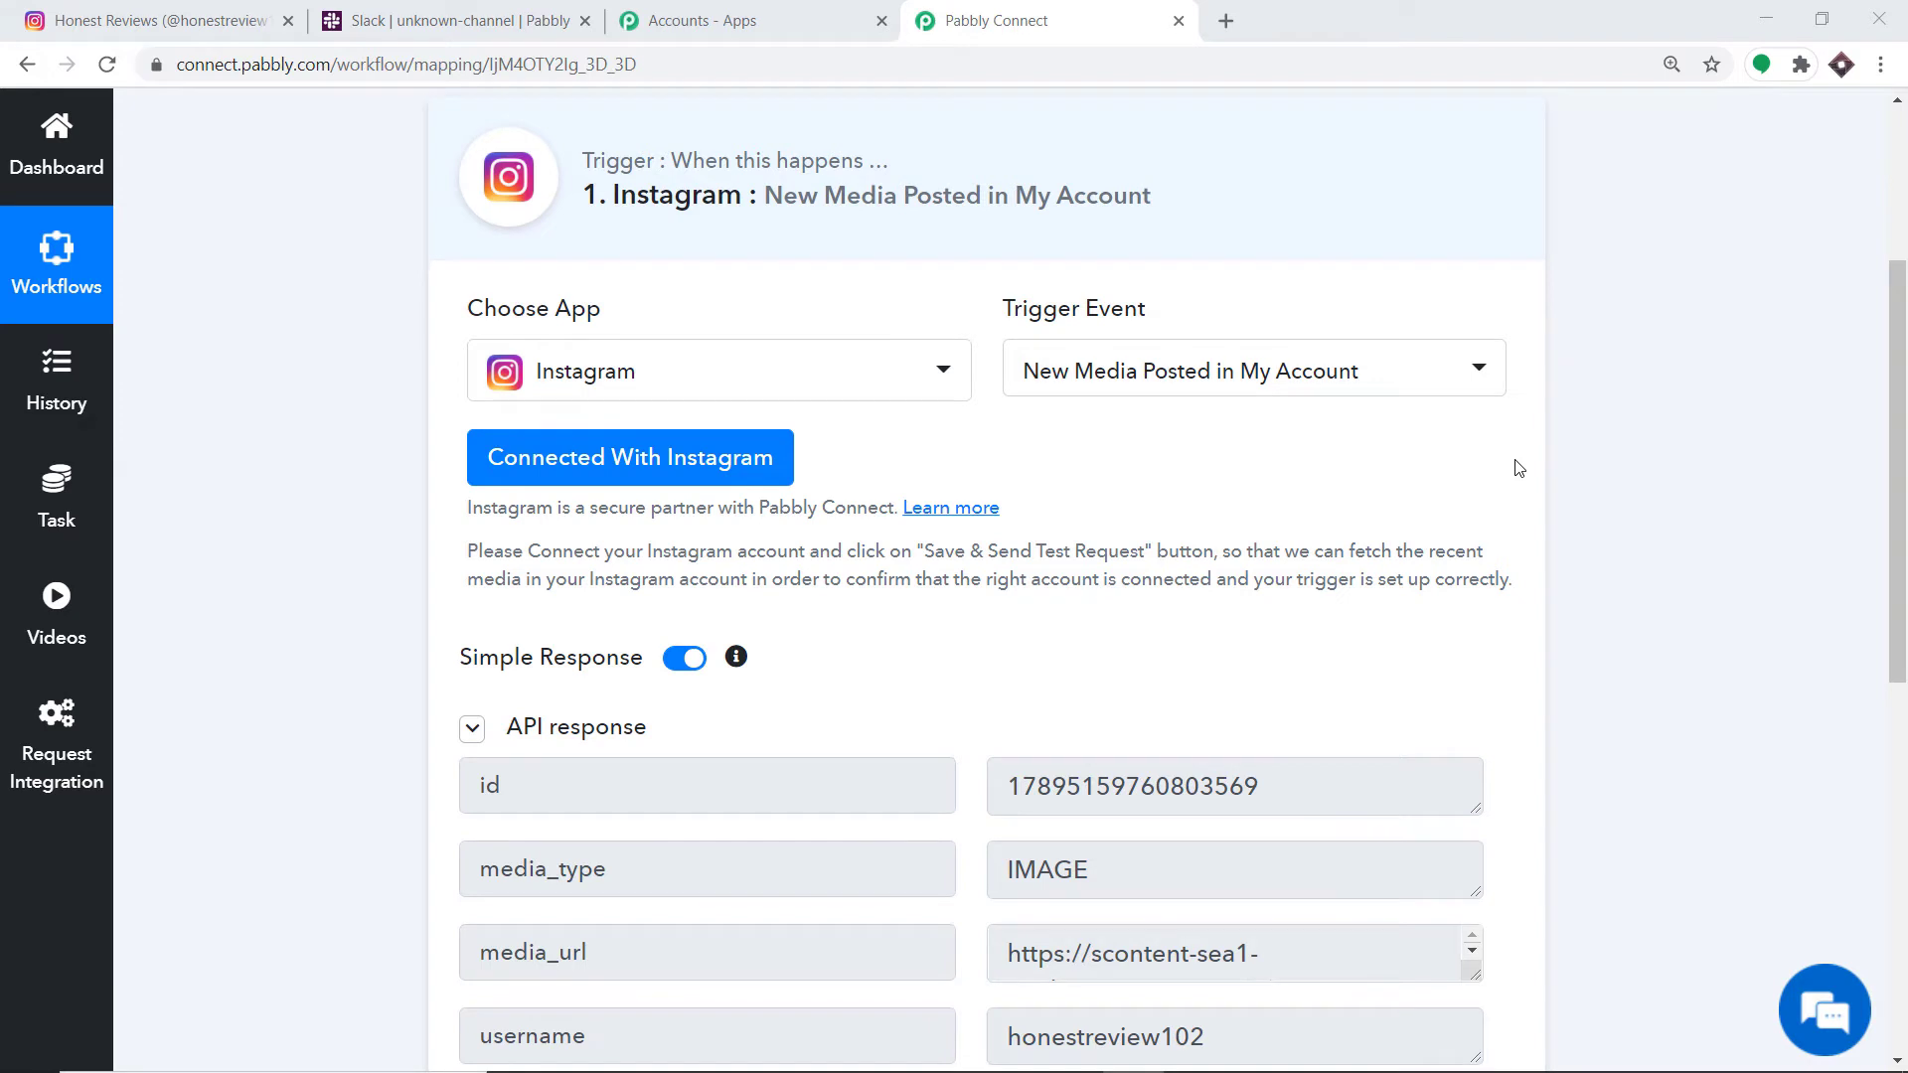
{"action": "scroll", "coordinate": [1518, 468], "scroll_direction": "down", "scroll_amount": 5}
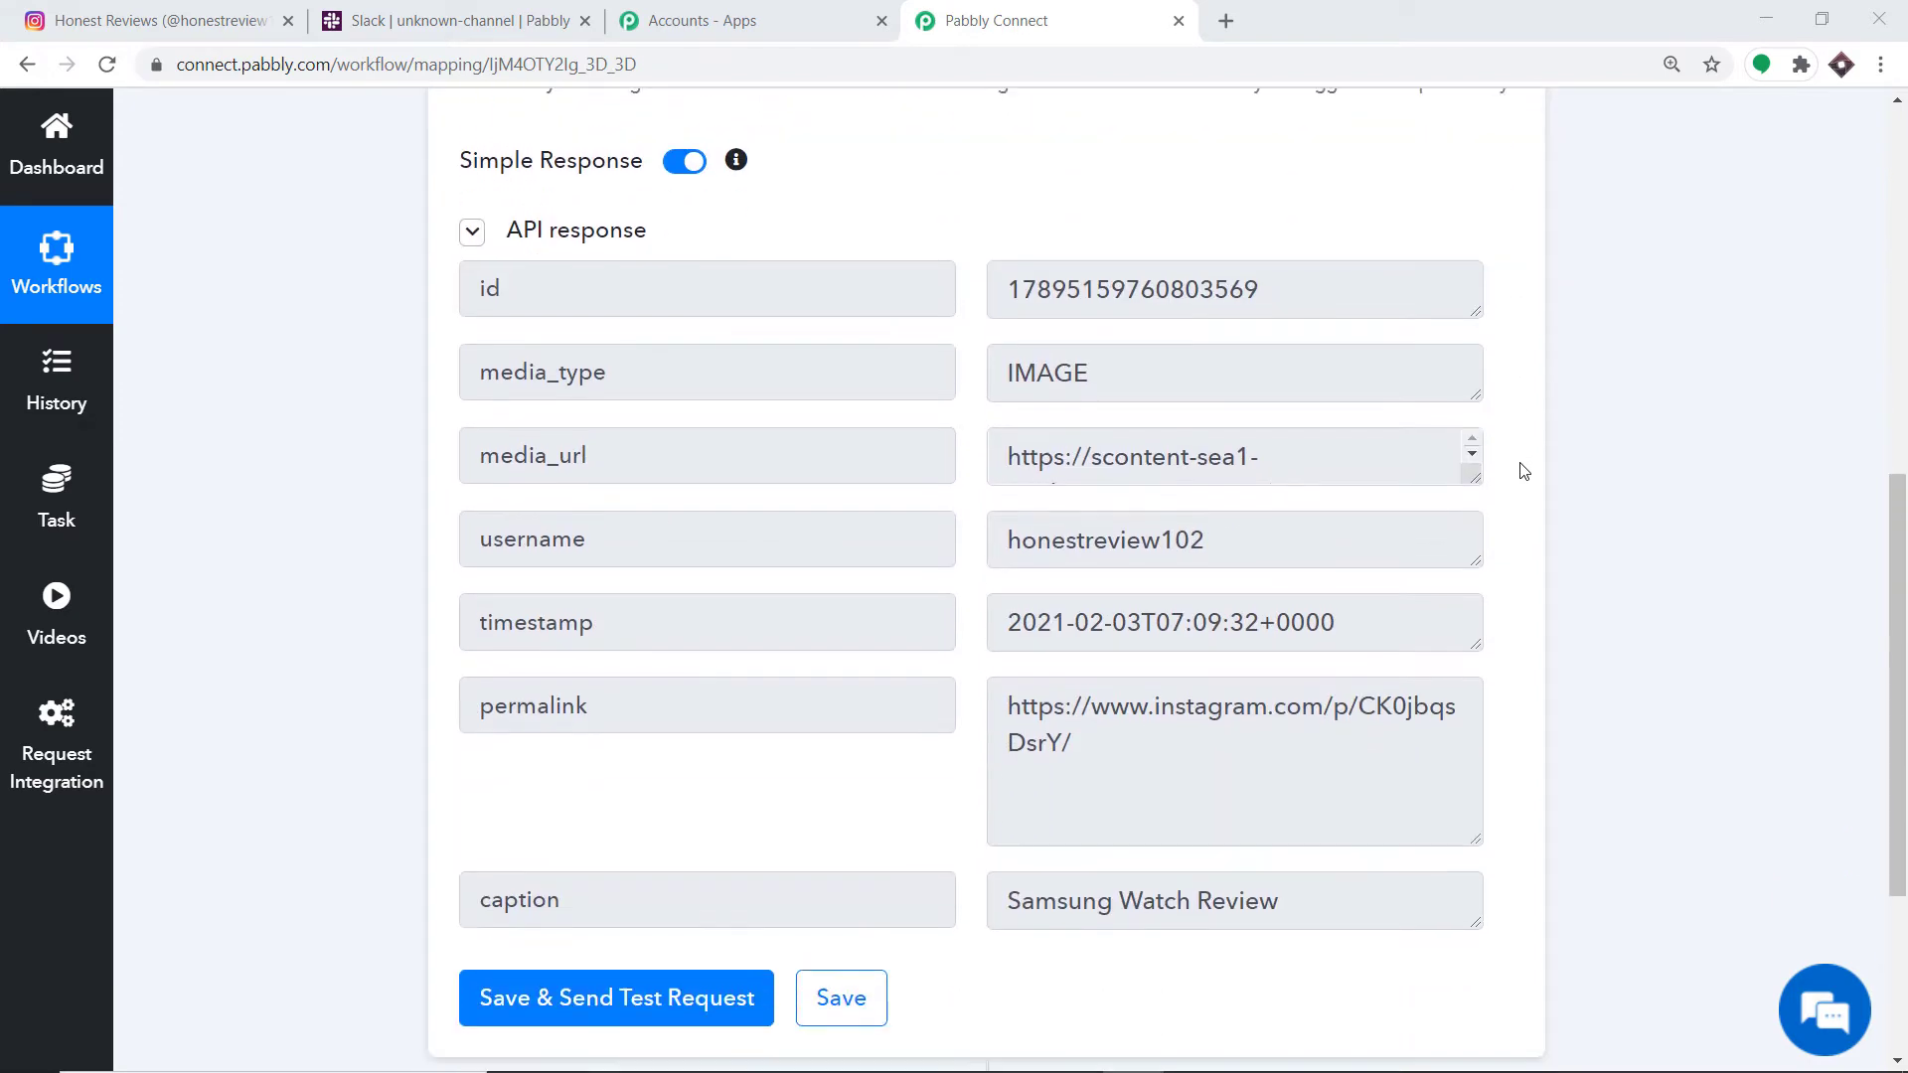
{"action": "scroll", "coordinate": [1515, 471], "scroll_direction": "down", "scroll_amount": 1}
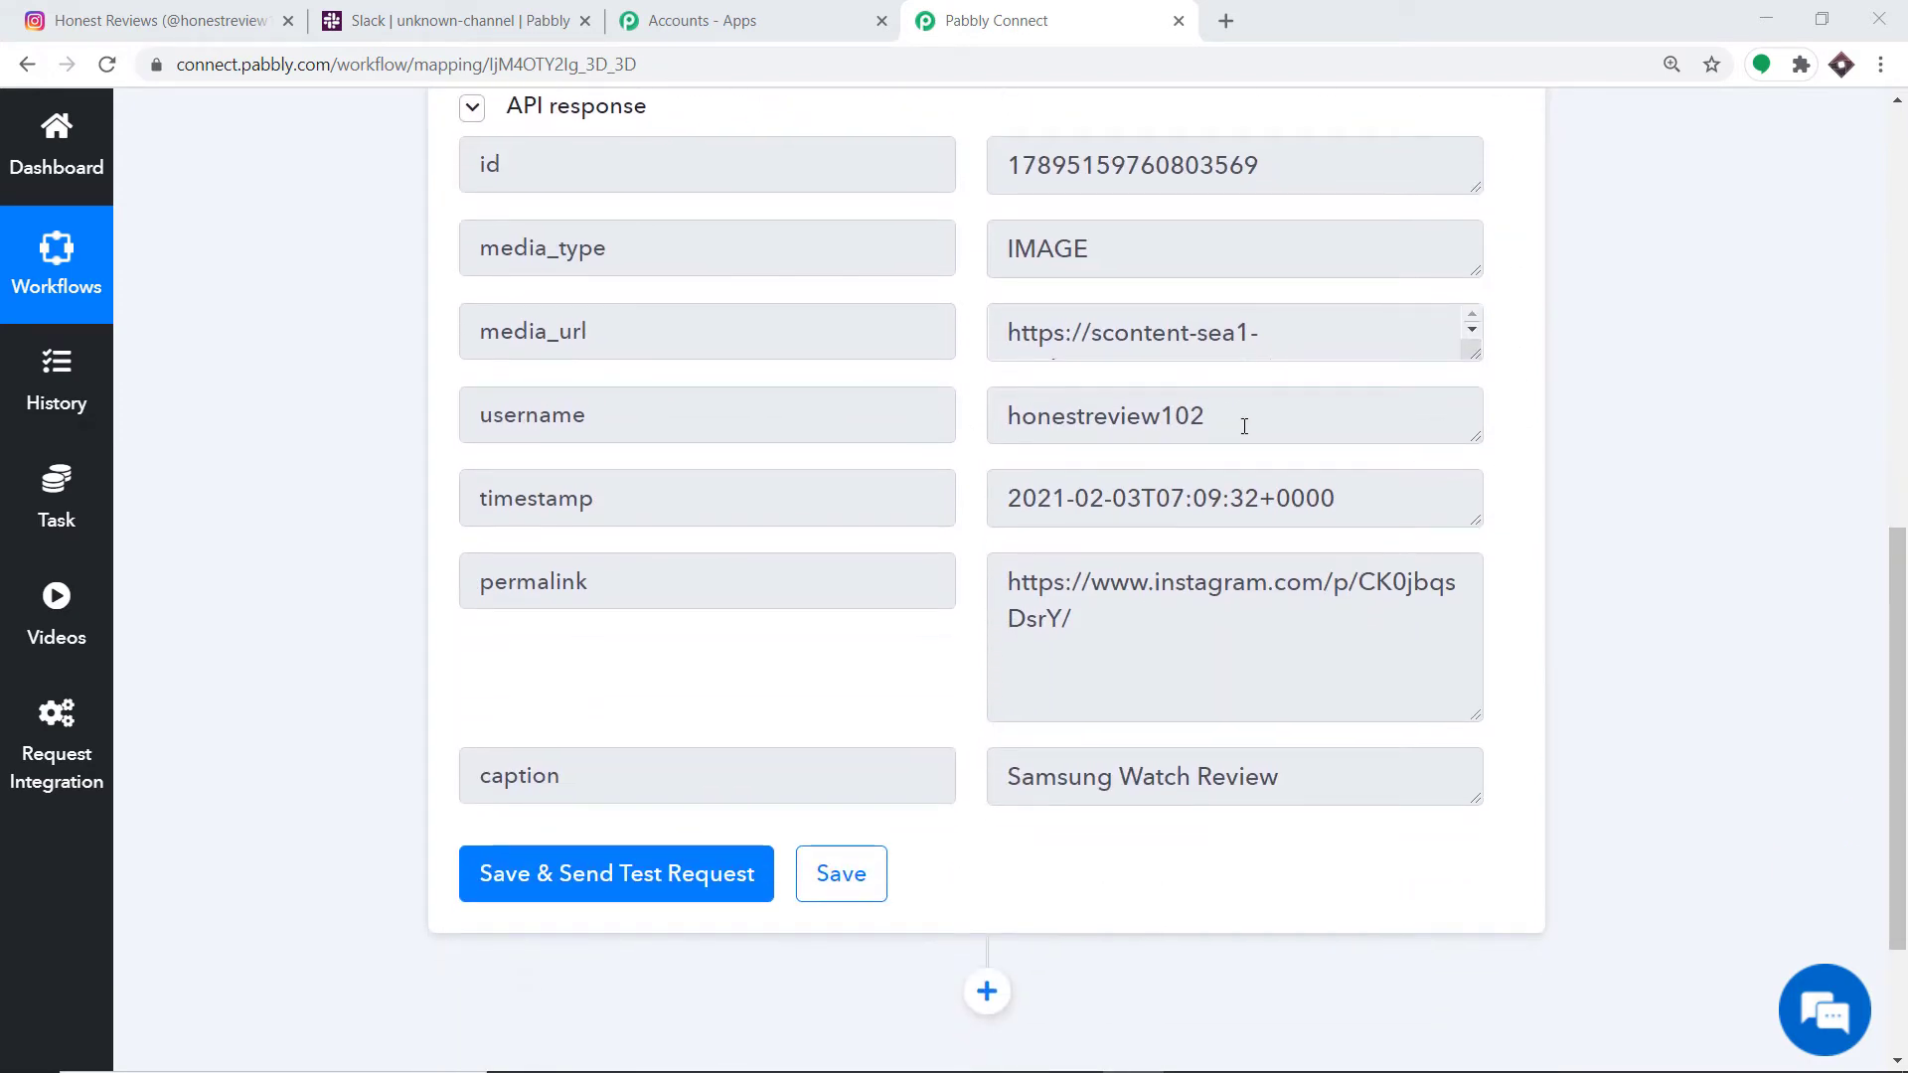
{"action": "left_click", "coordinate": [127, 9]}
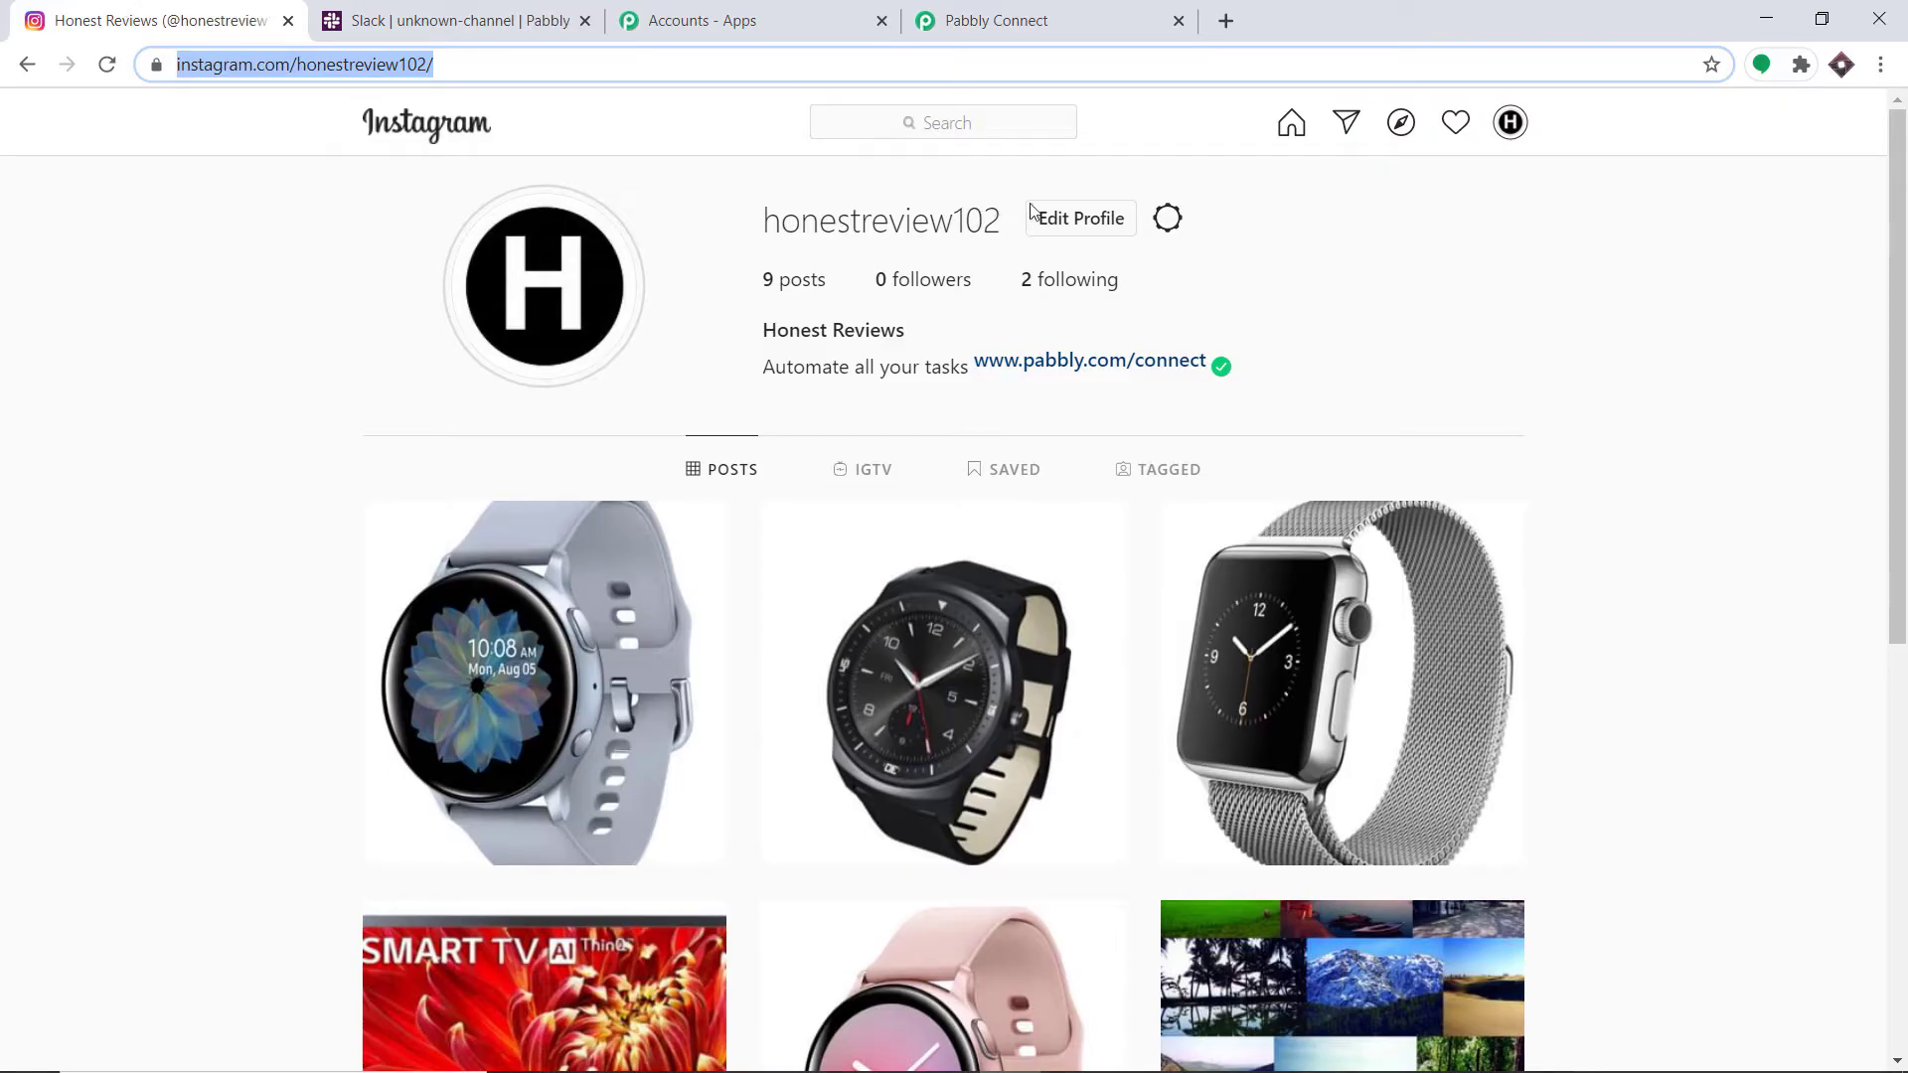
{"action": "left_click", "coordinate": [1028, 12]}
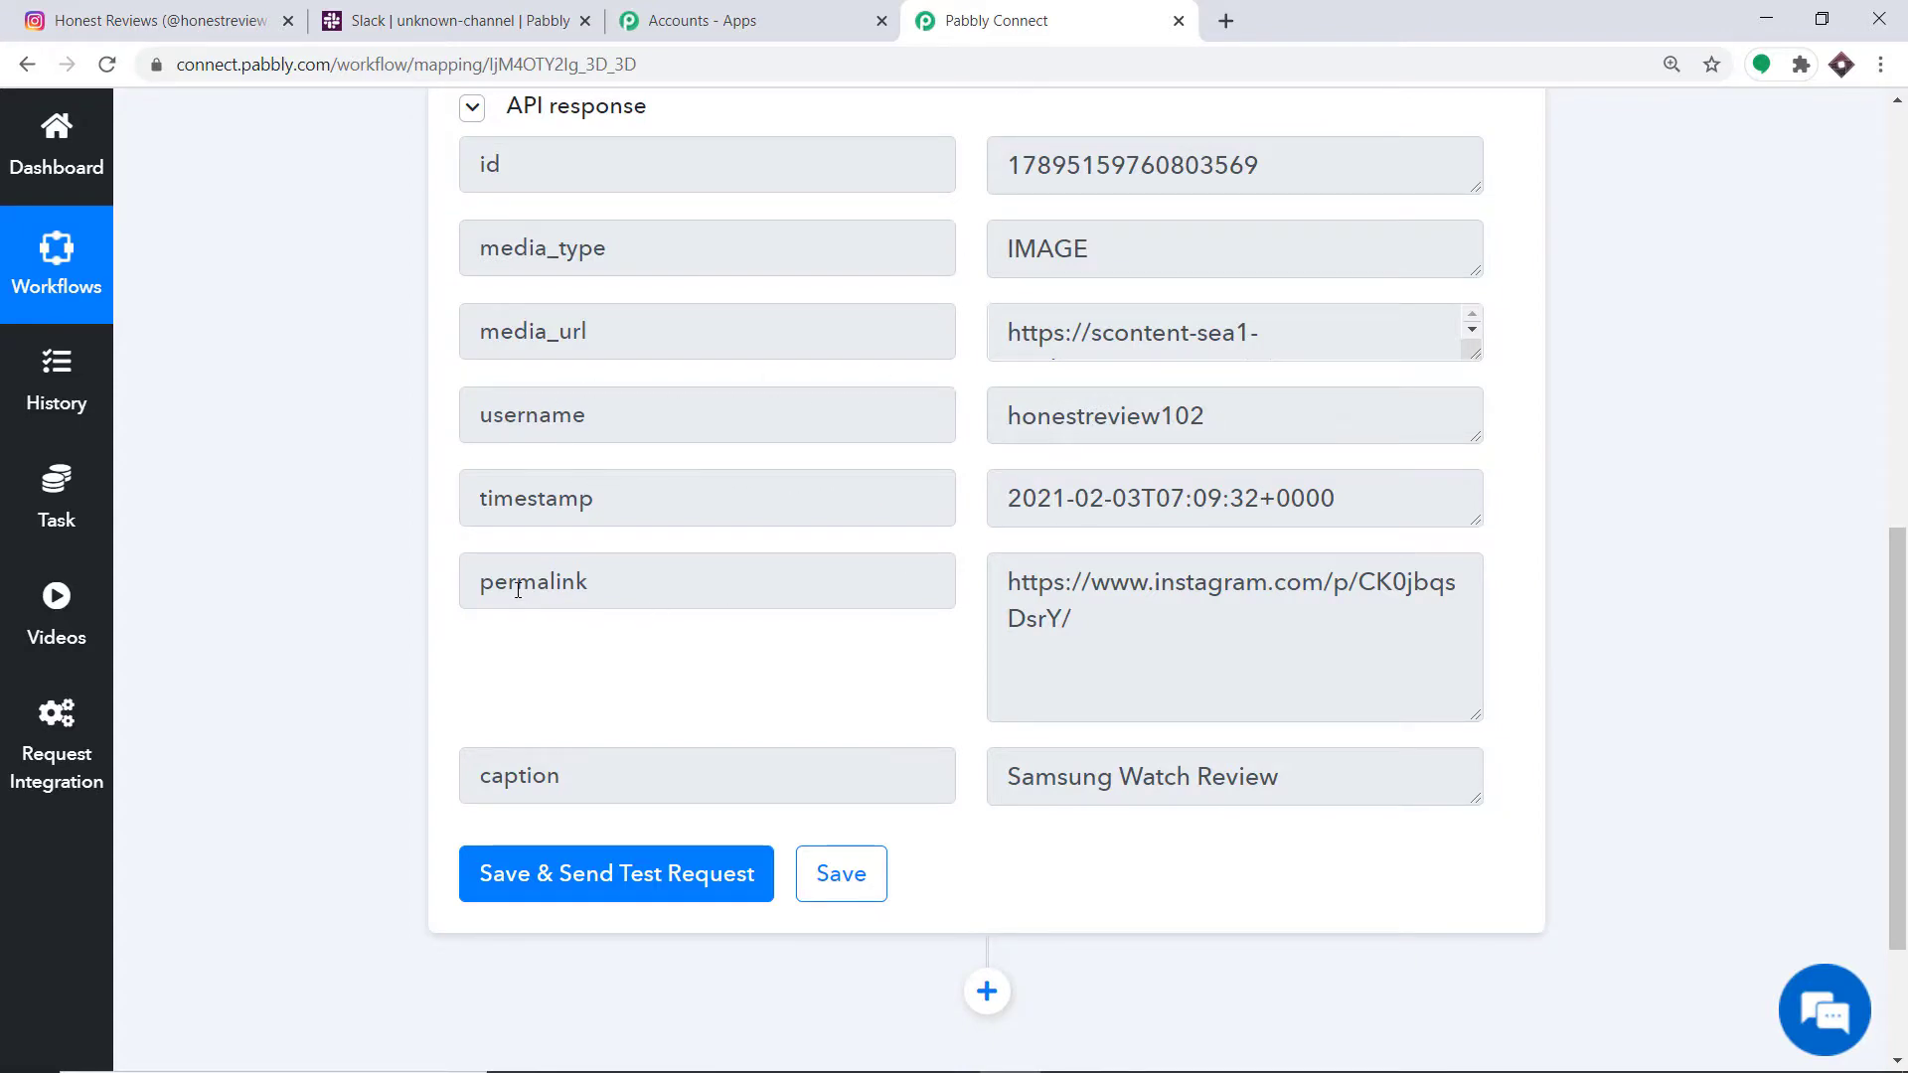
Copy the post's permalink from the API response and open it in a new browser tab.
{"action": "left_click_drag", "start_coordinate": [1068, 626], "coordinate": [1009, 577]}
{"action": "right_click", "coordinate": [1041, 589]}
{"action": "left_click", "coordinate": [1061, 600]}
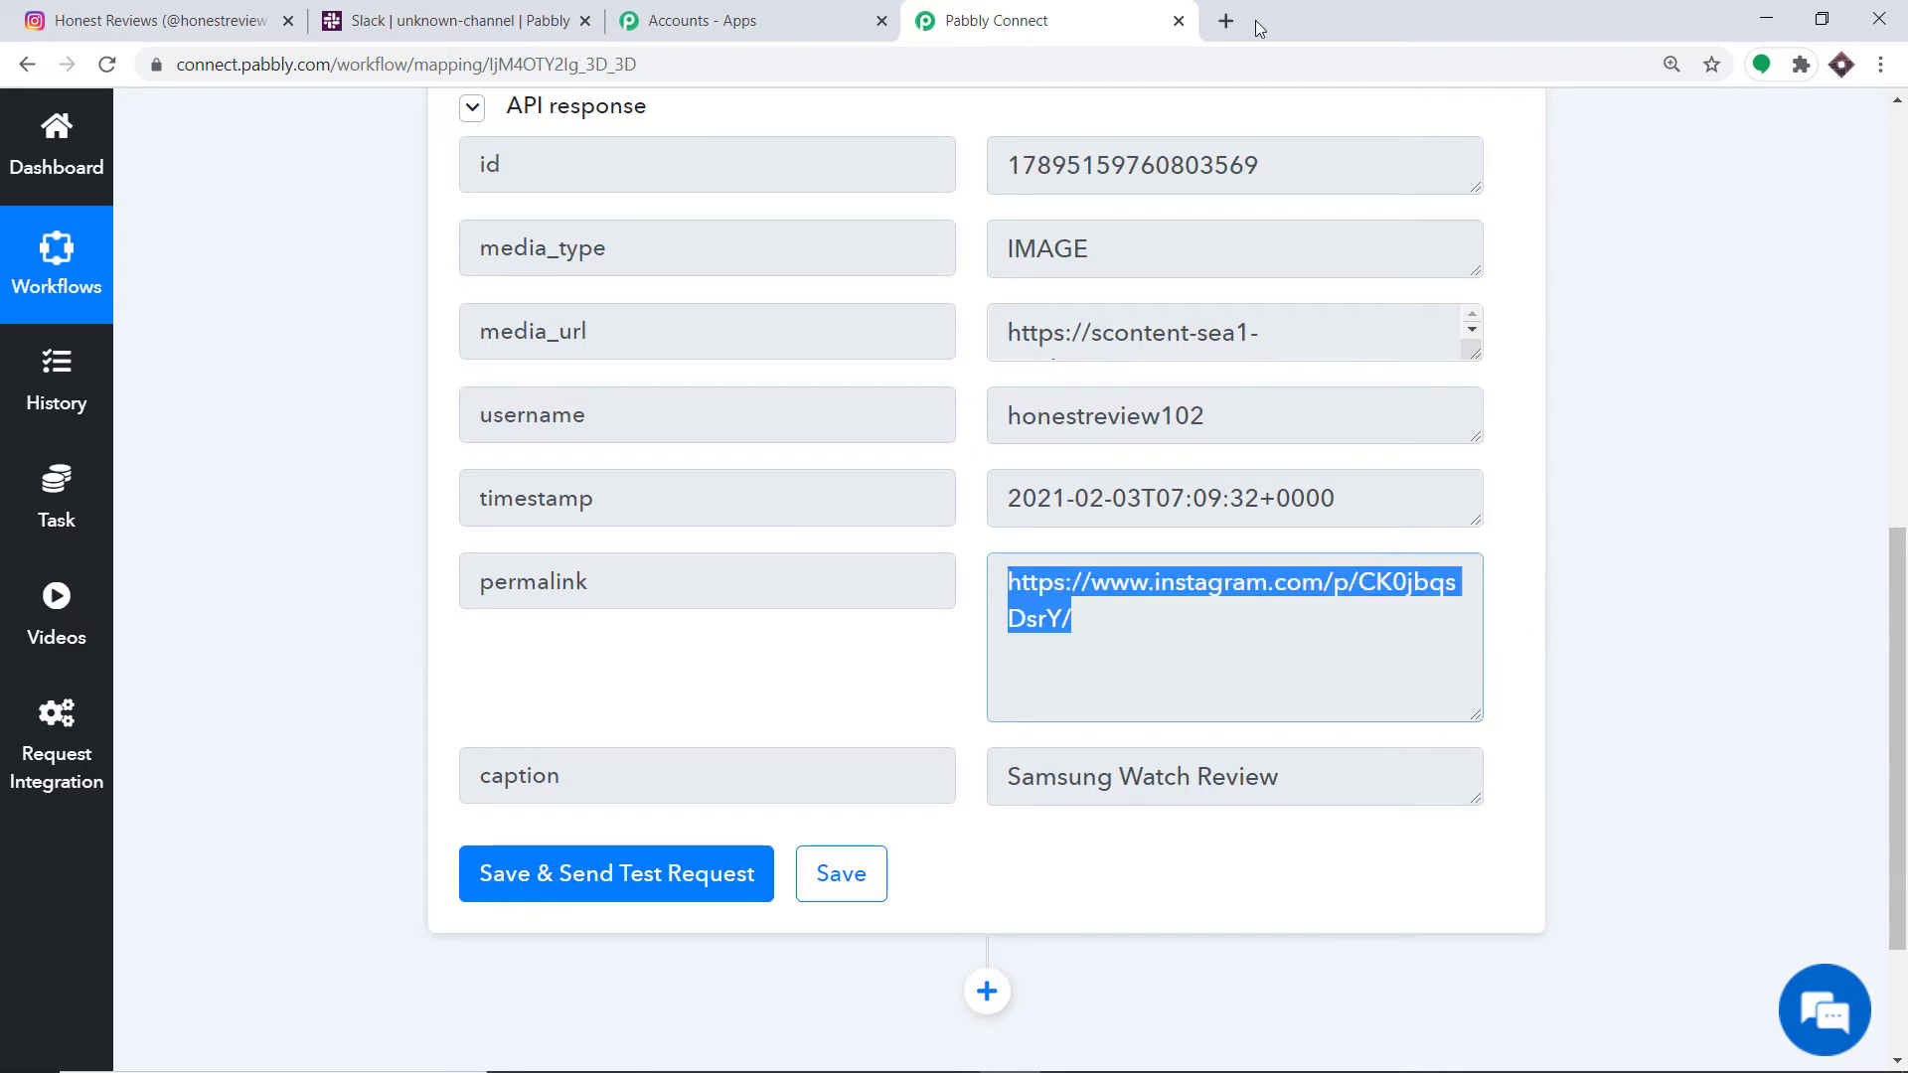
{"action": "left_click", "coordinate": [1226, 21]}
{"action": "key", "text": "ctrl+v"}
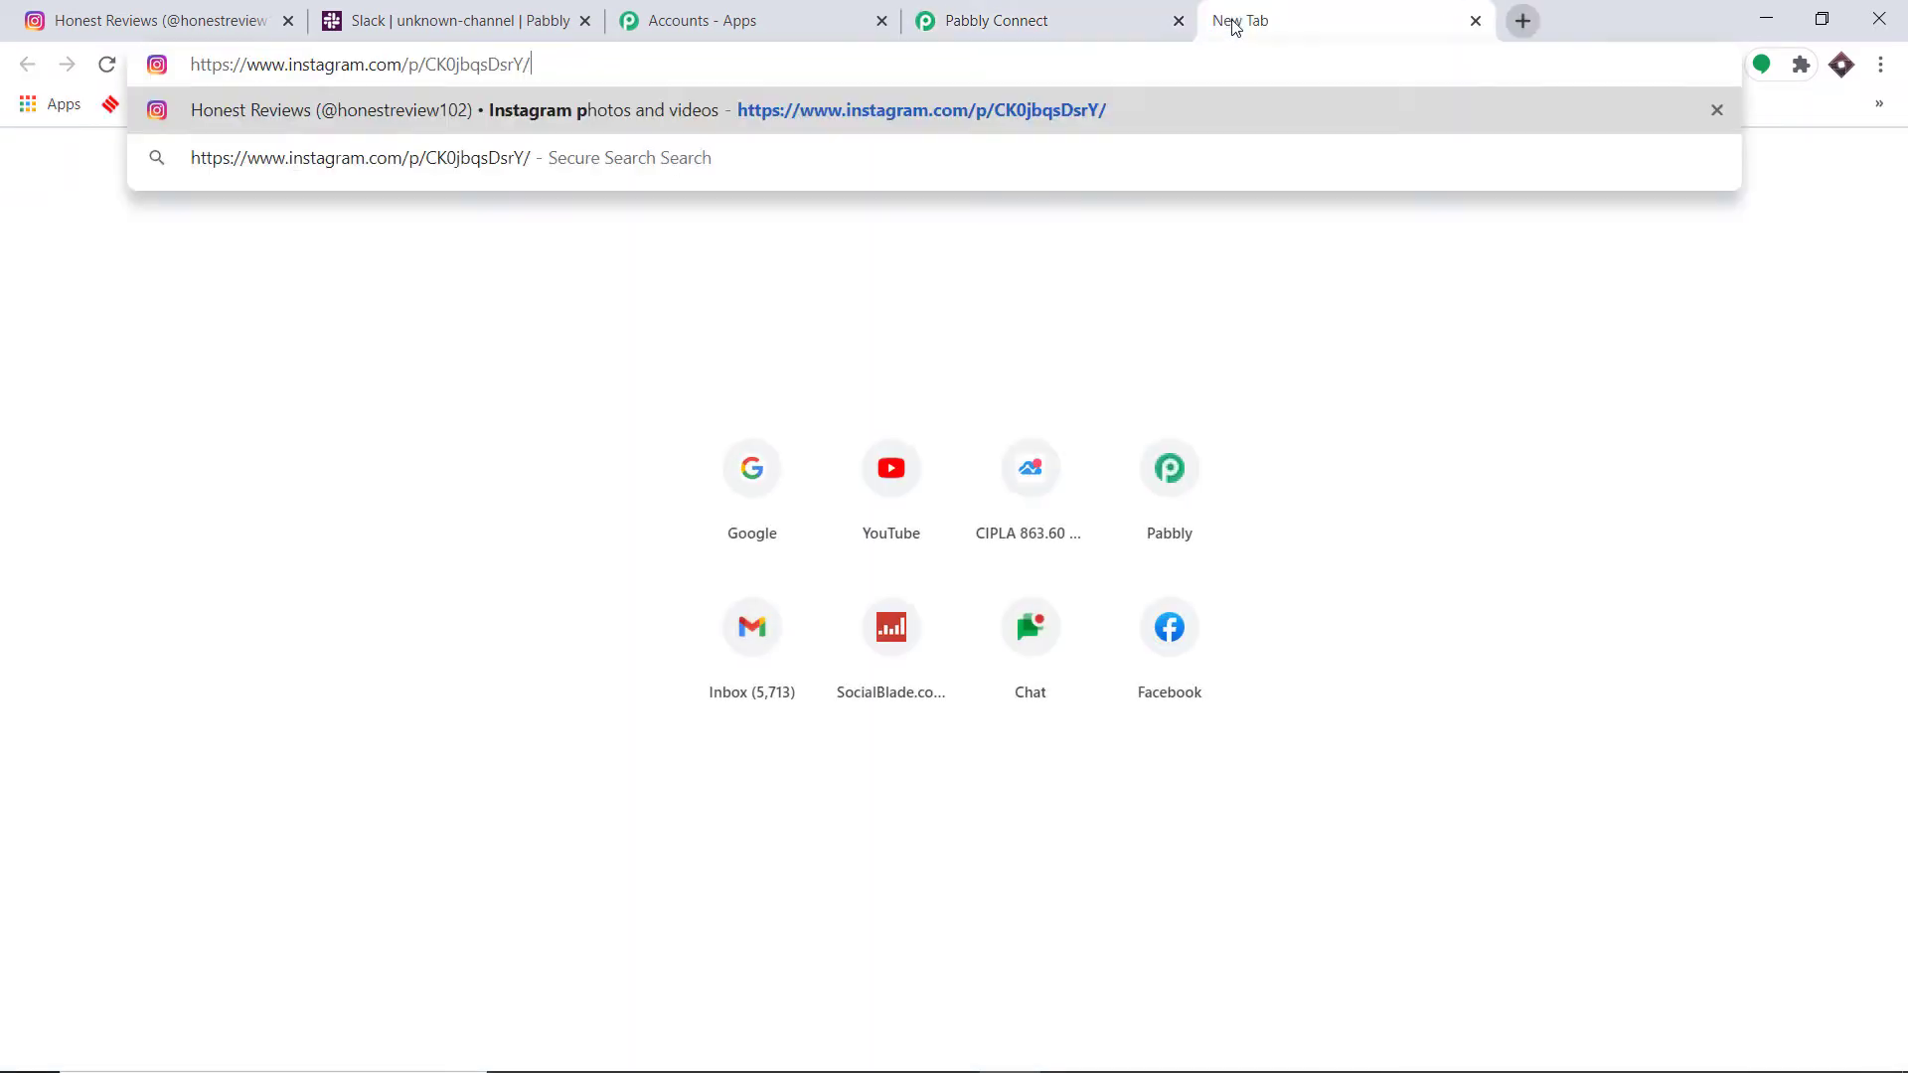
{"action": "key", "text": "Return"}
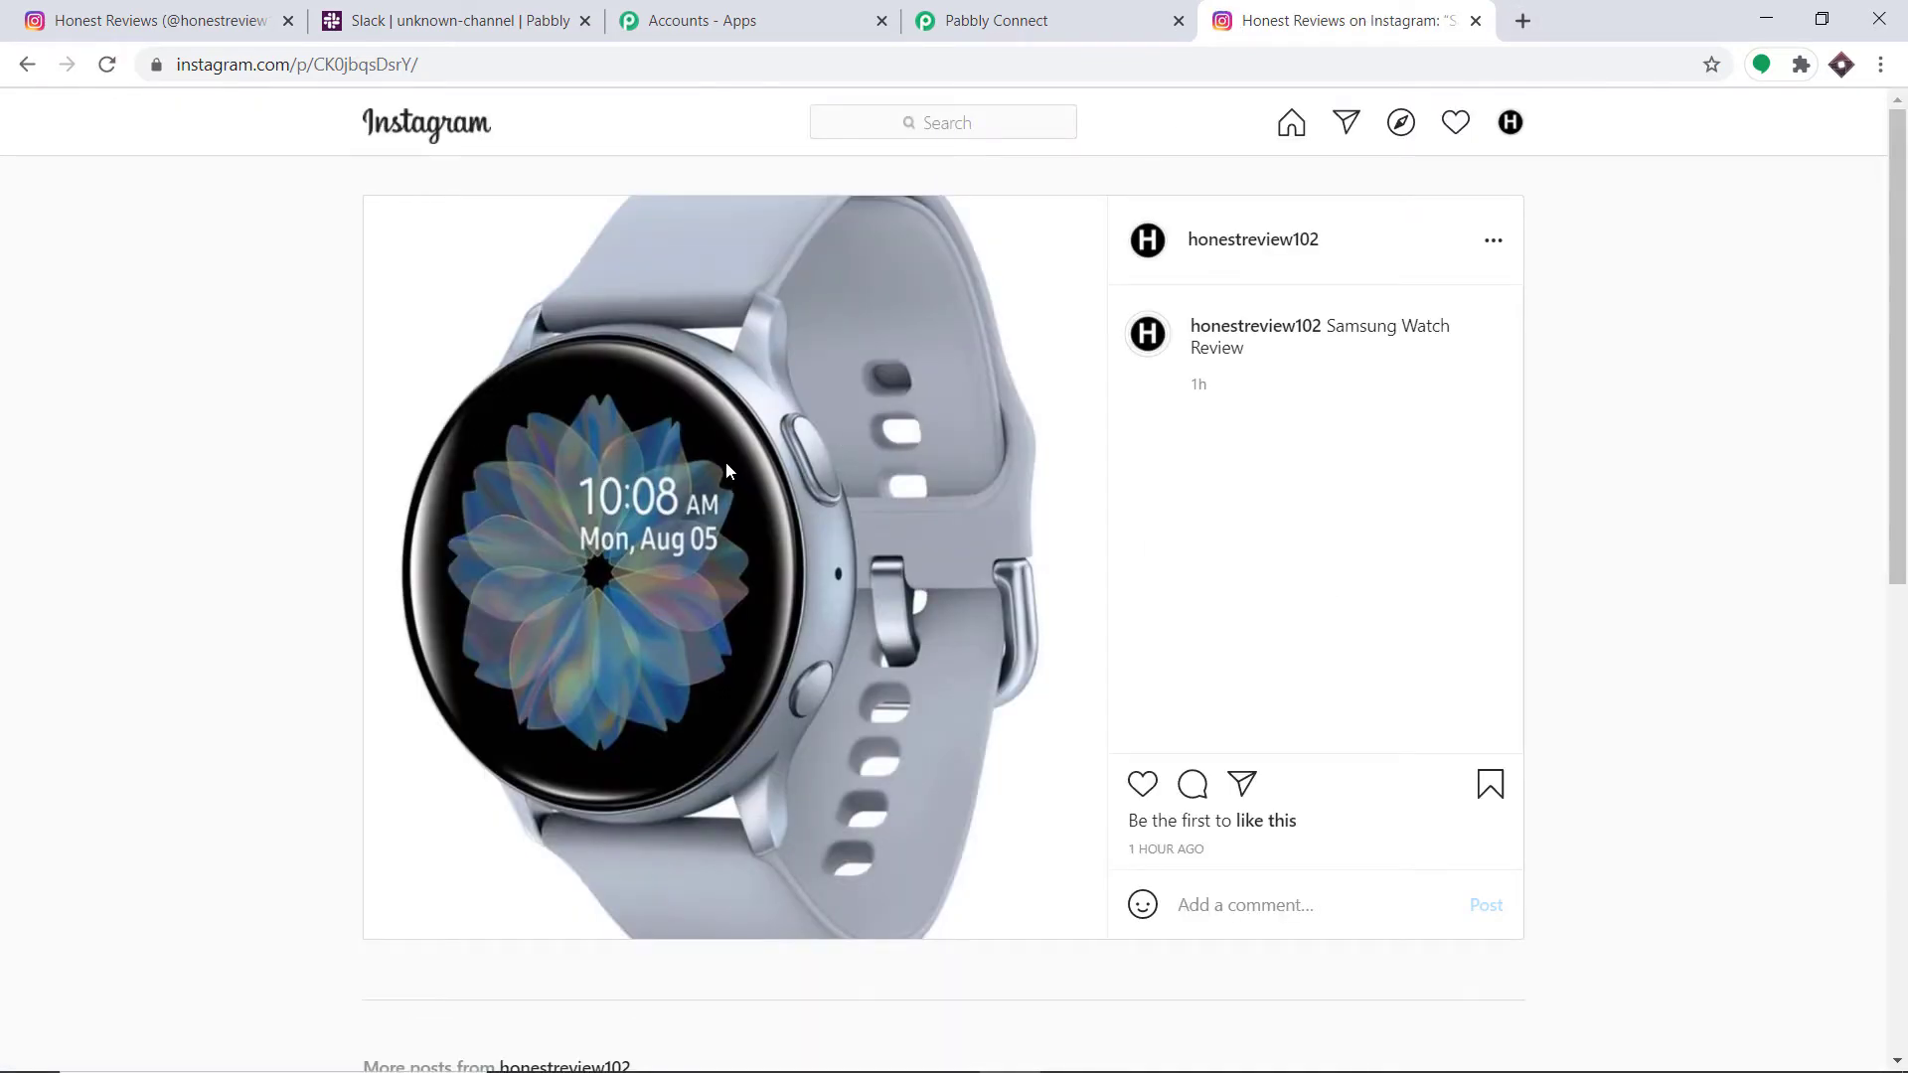
Open the newest watch post from the Instagram profile to compare it with the permalink's post, and return to the Pabbly Connect workflow.
{"action": "left_click", "coordinate": [964, 4]}
{"action": "left_click", "coordinate": [159, 20]}
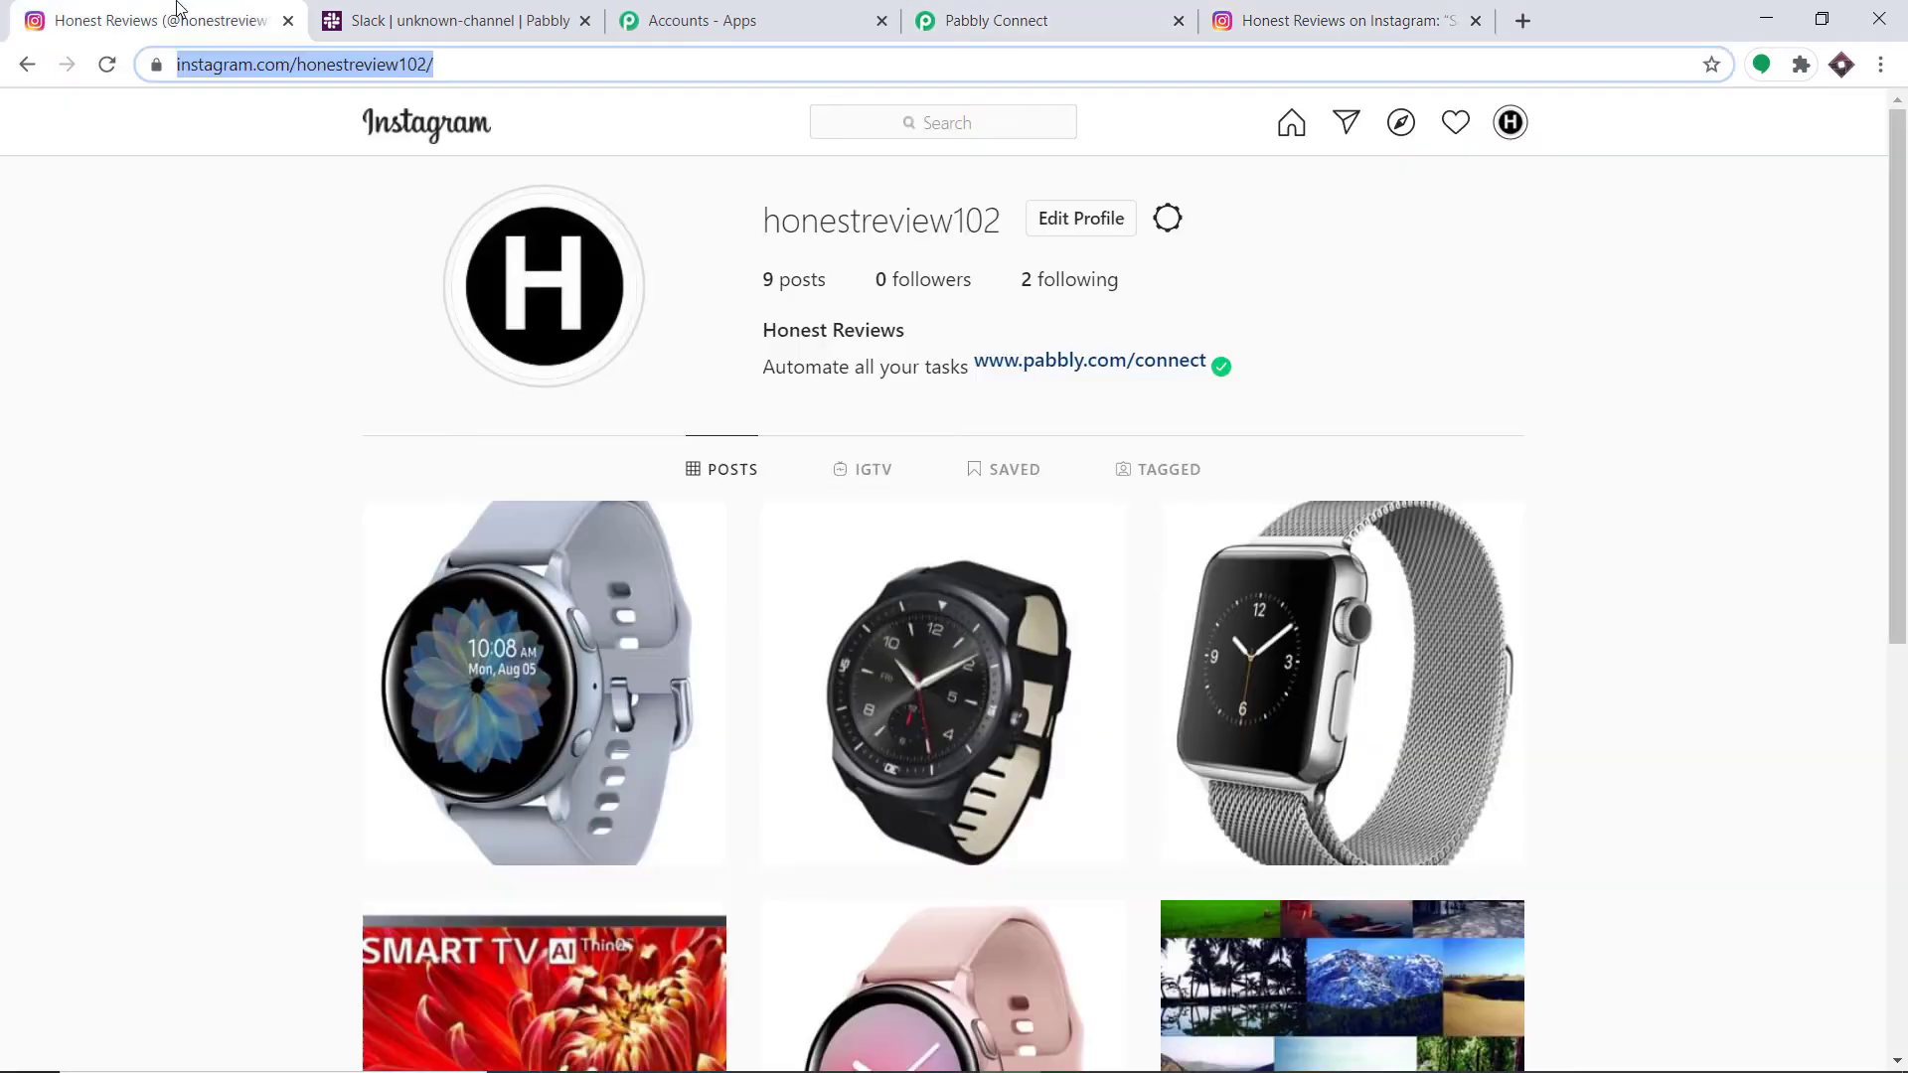
{"action": "left_click", "coordinate": [546, 650]}
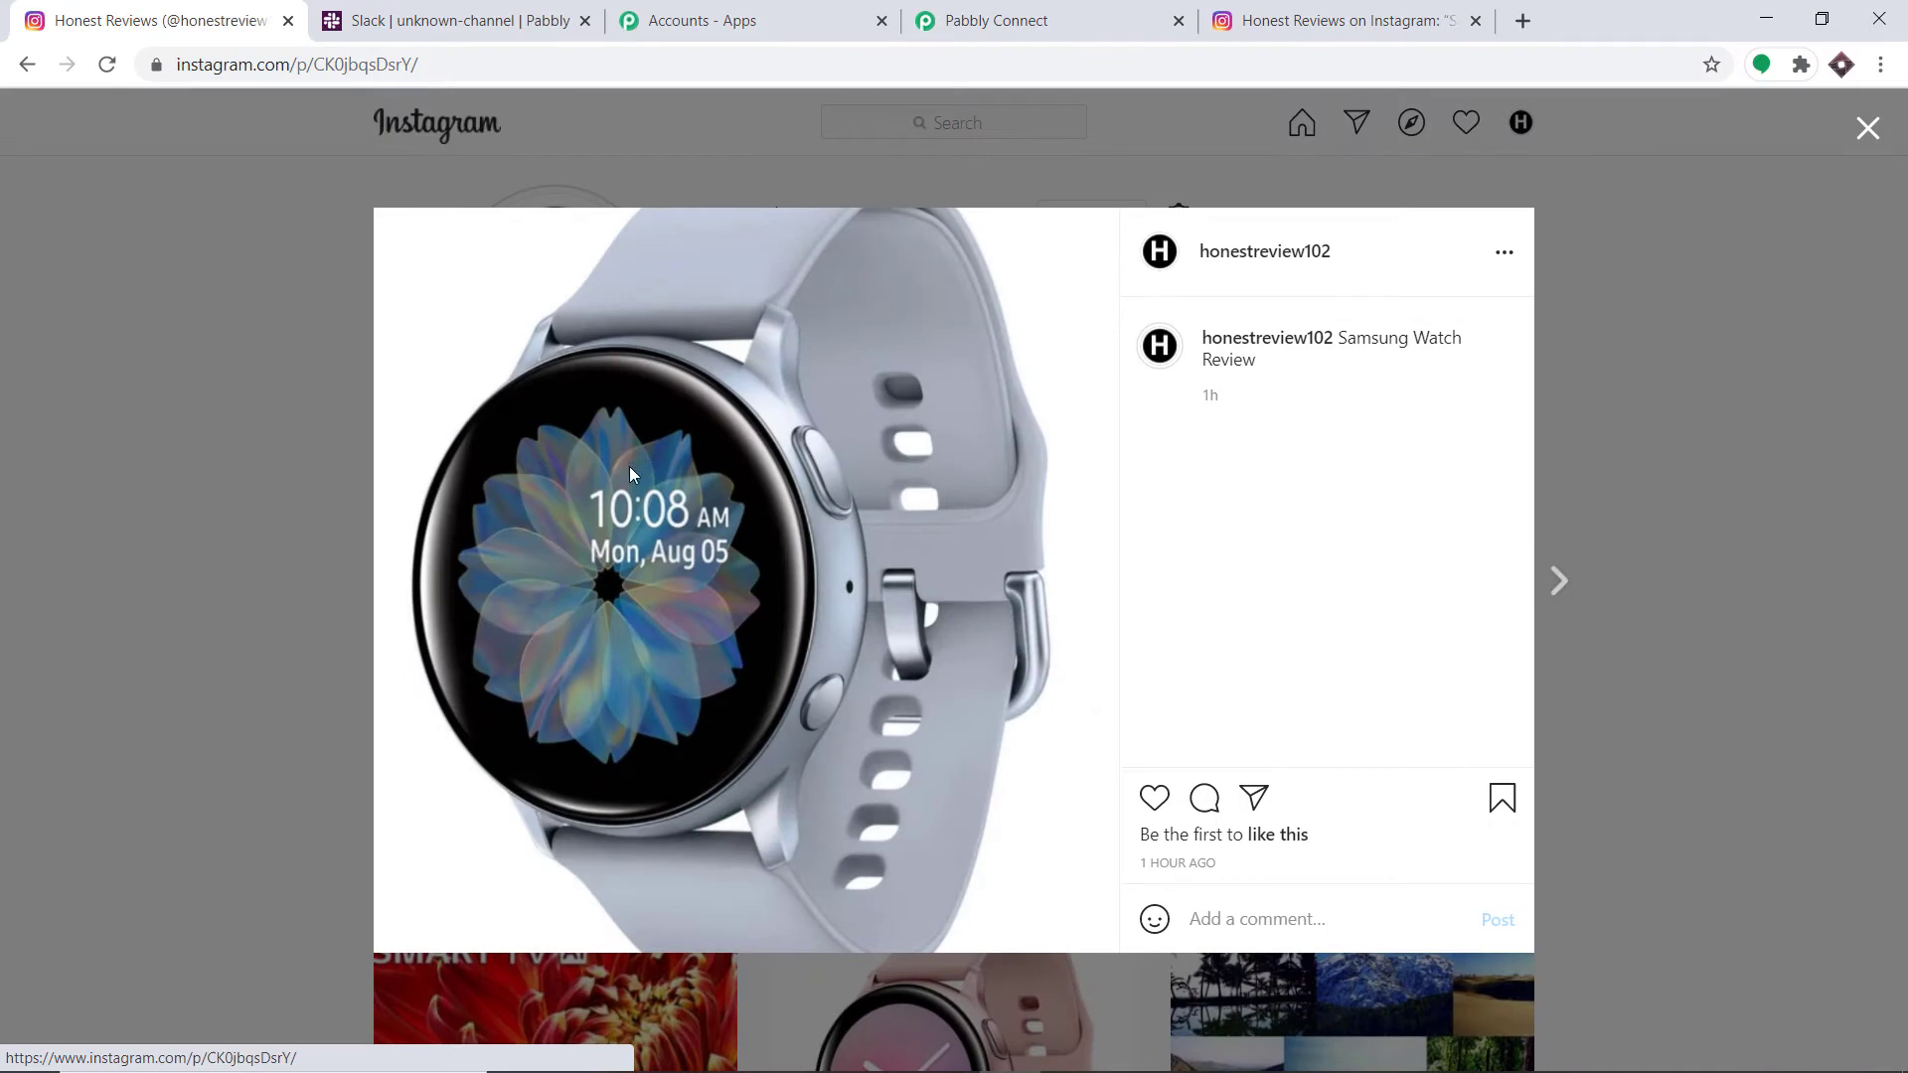
{"action": "left_click", "coordinate": [998, 10]}
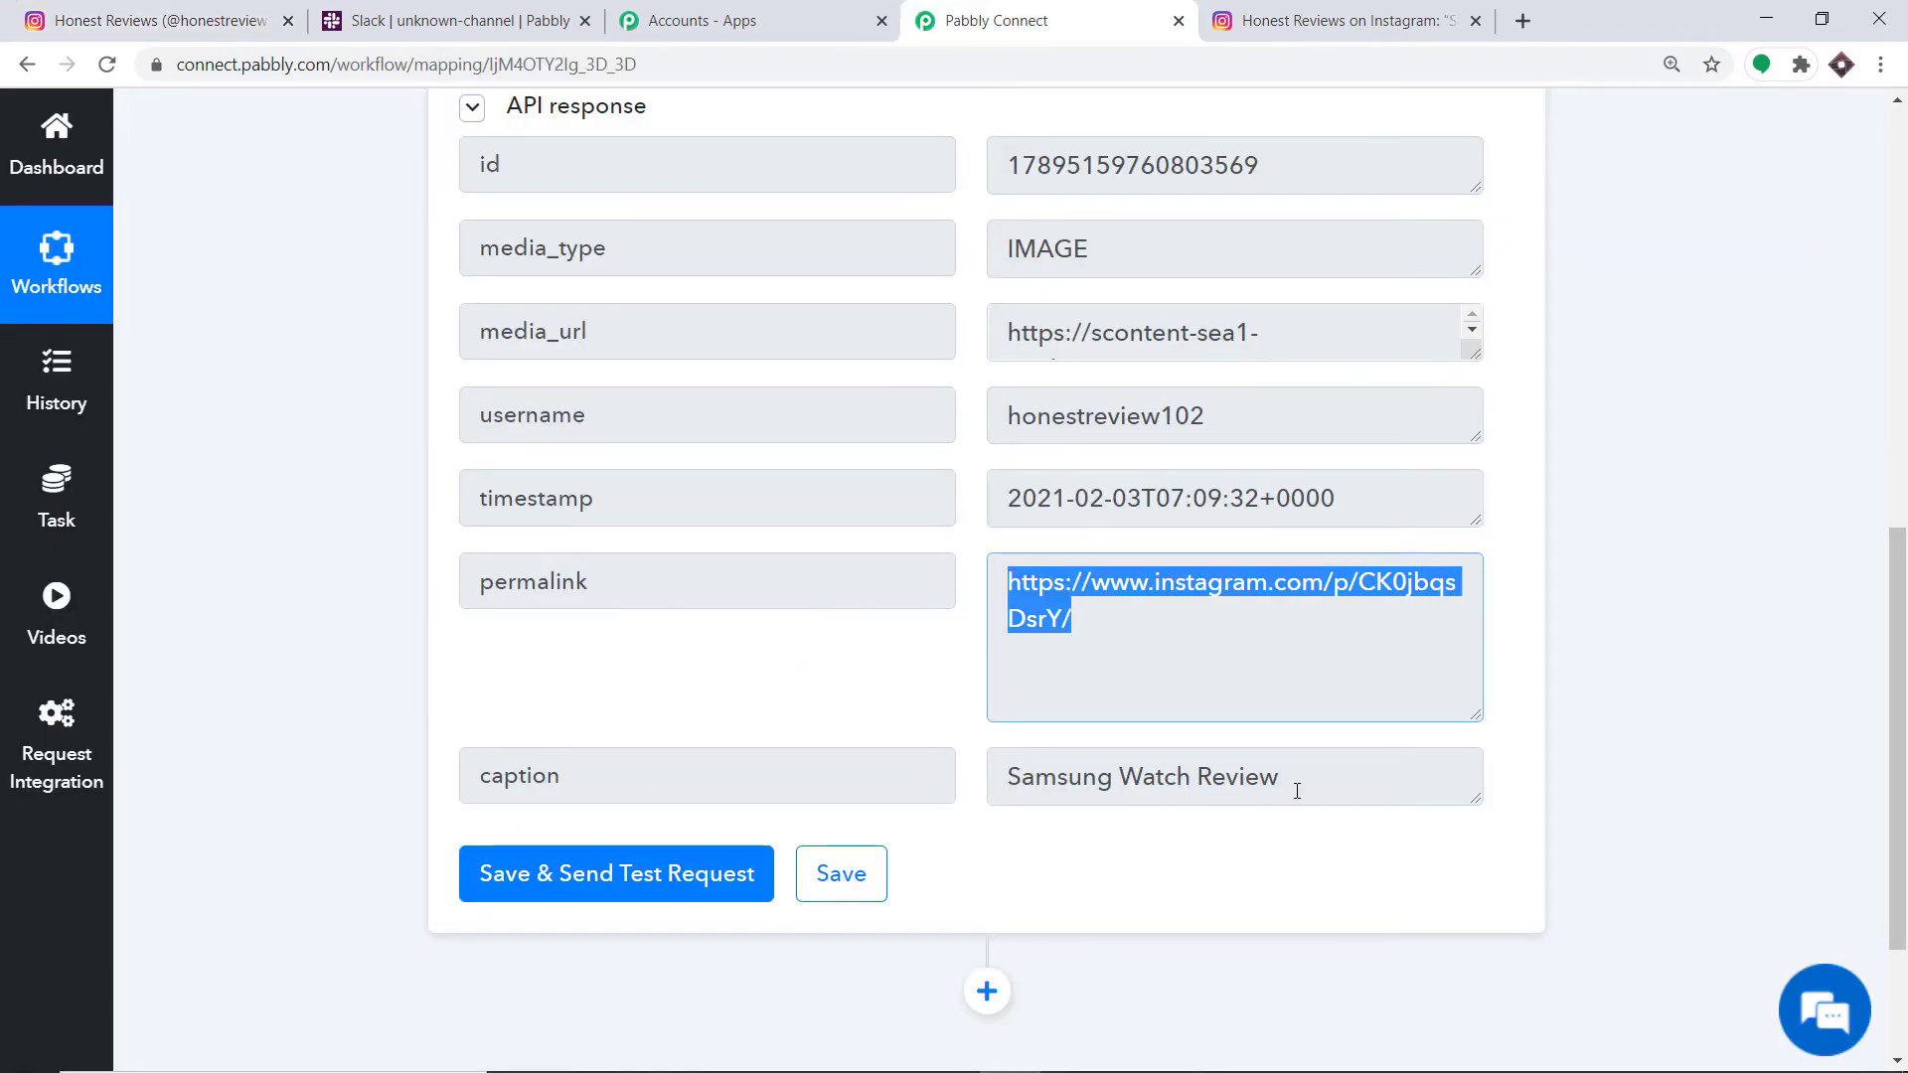
Compare the watch post in the Instagram profile with the post opened from the permalink, and return to the Pabbly Connect workflow.
{"action": "left_click", "coordinate": [159, 20]}
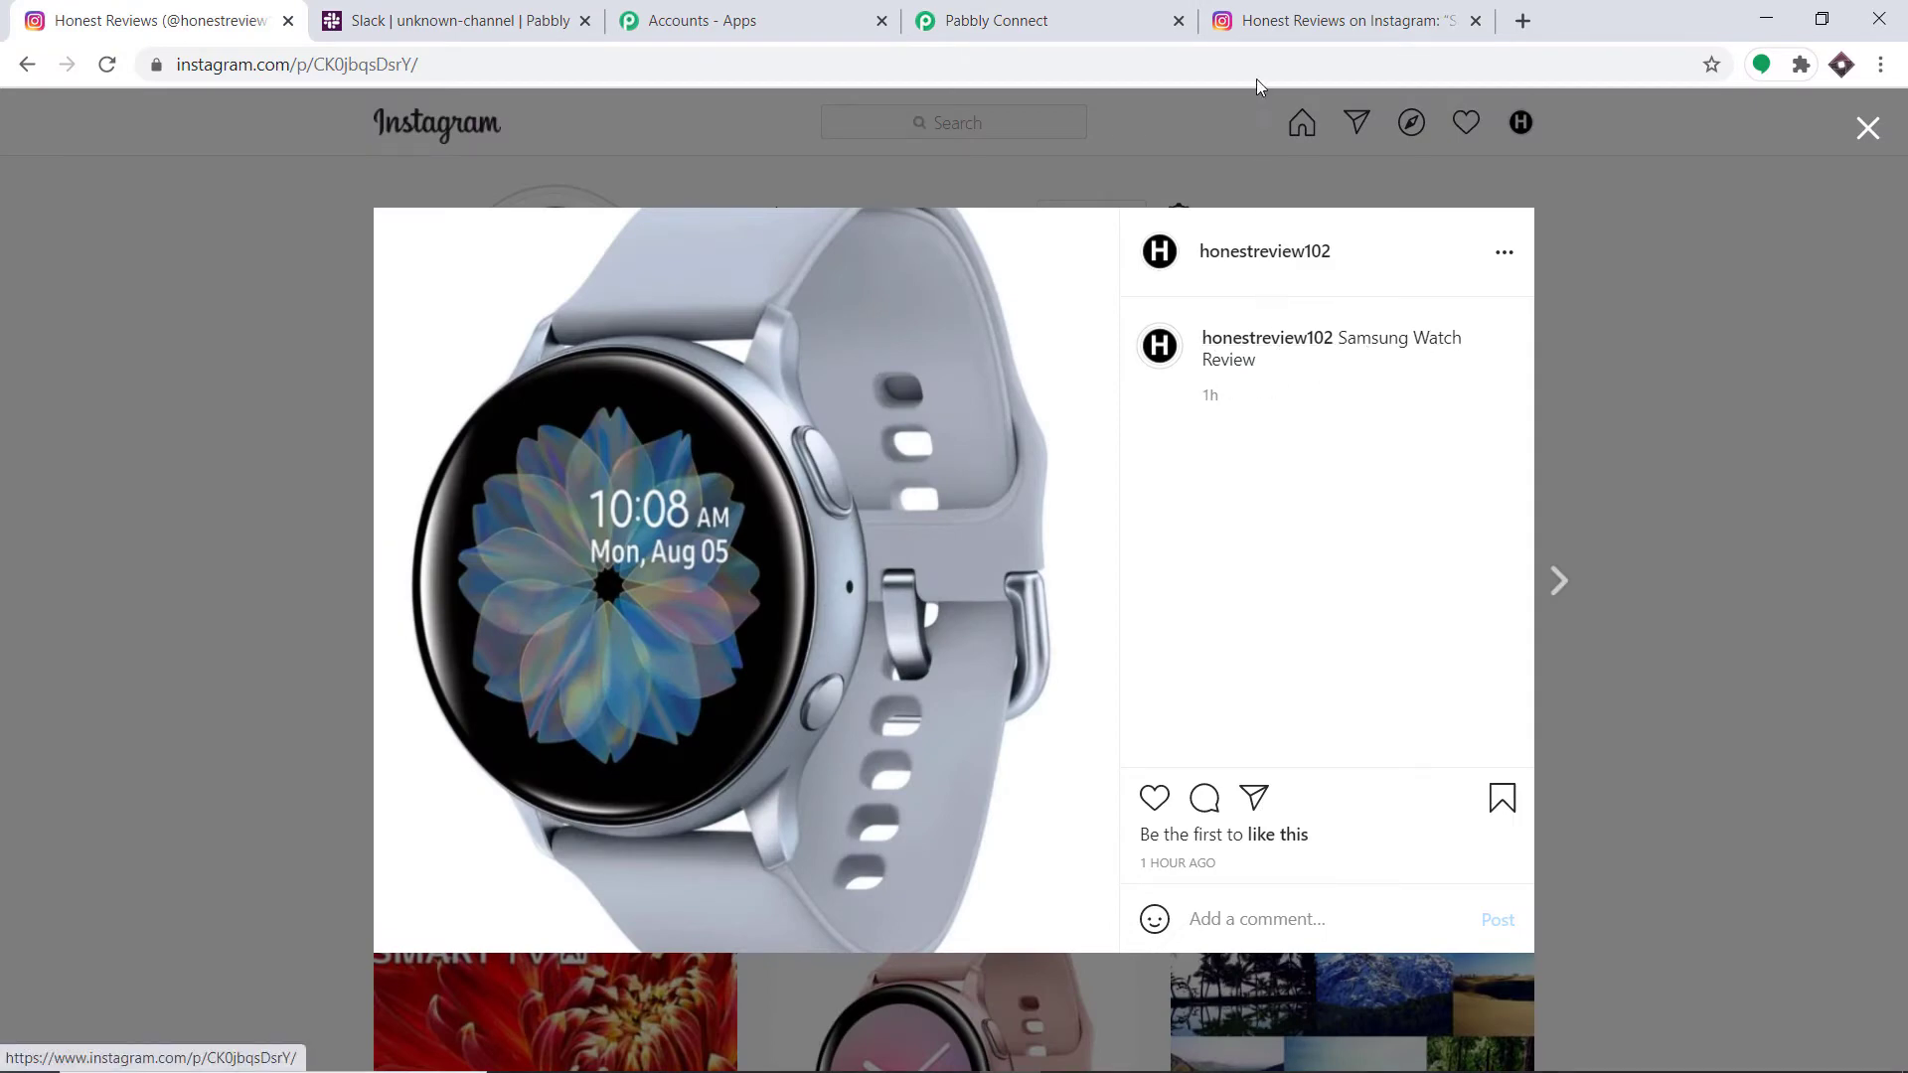
{"action": "left_click", "coordinate": [1274, 20]}
{"action": "left_click", "coordinate": [1020, 12]}
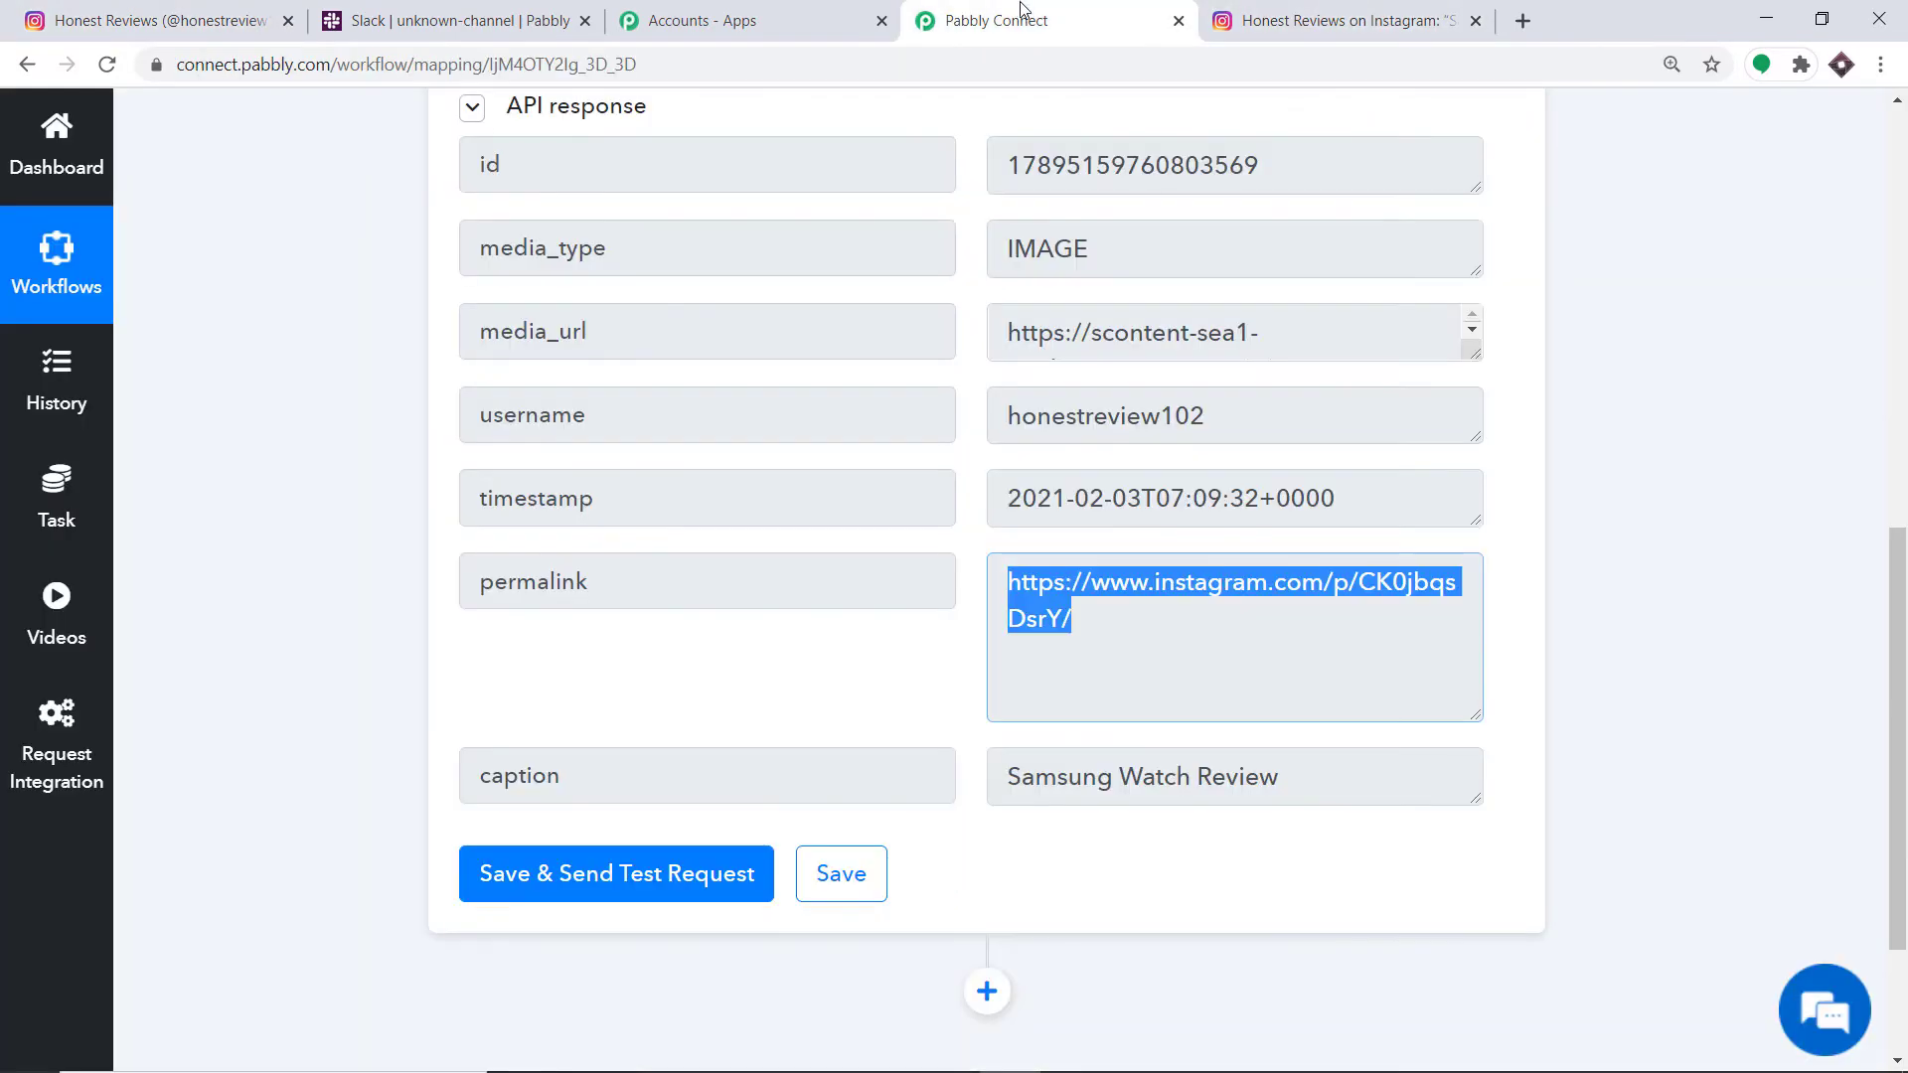
{"action": "left_click", "coordinate": [1522, 439]}
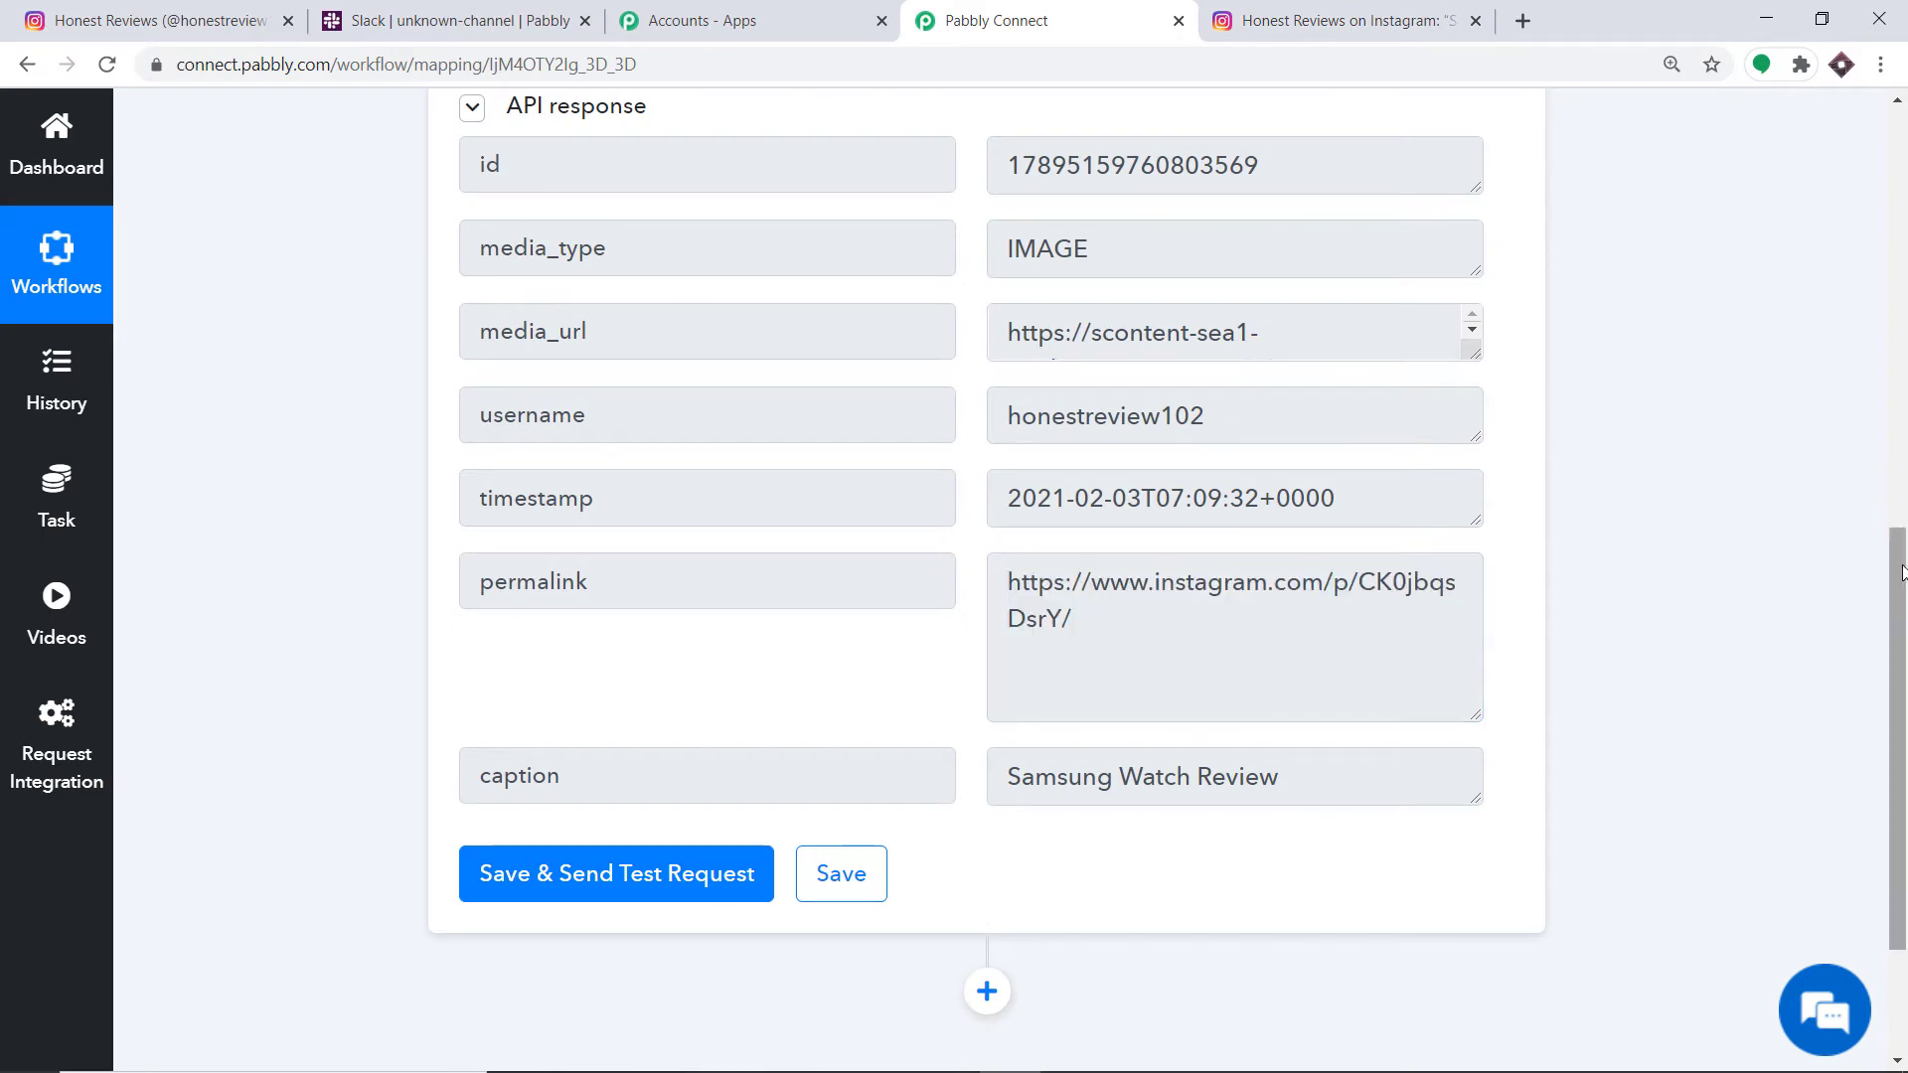
Add an action after the Instagram trigger that uses Slack with the Send Channel Message (without Image) event.
{"action": "scroll", "coordinate": [1903, 575], "scroll_direction": "down", "scroll_amount": 3}
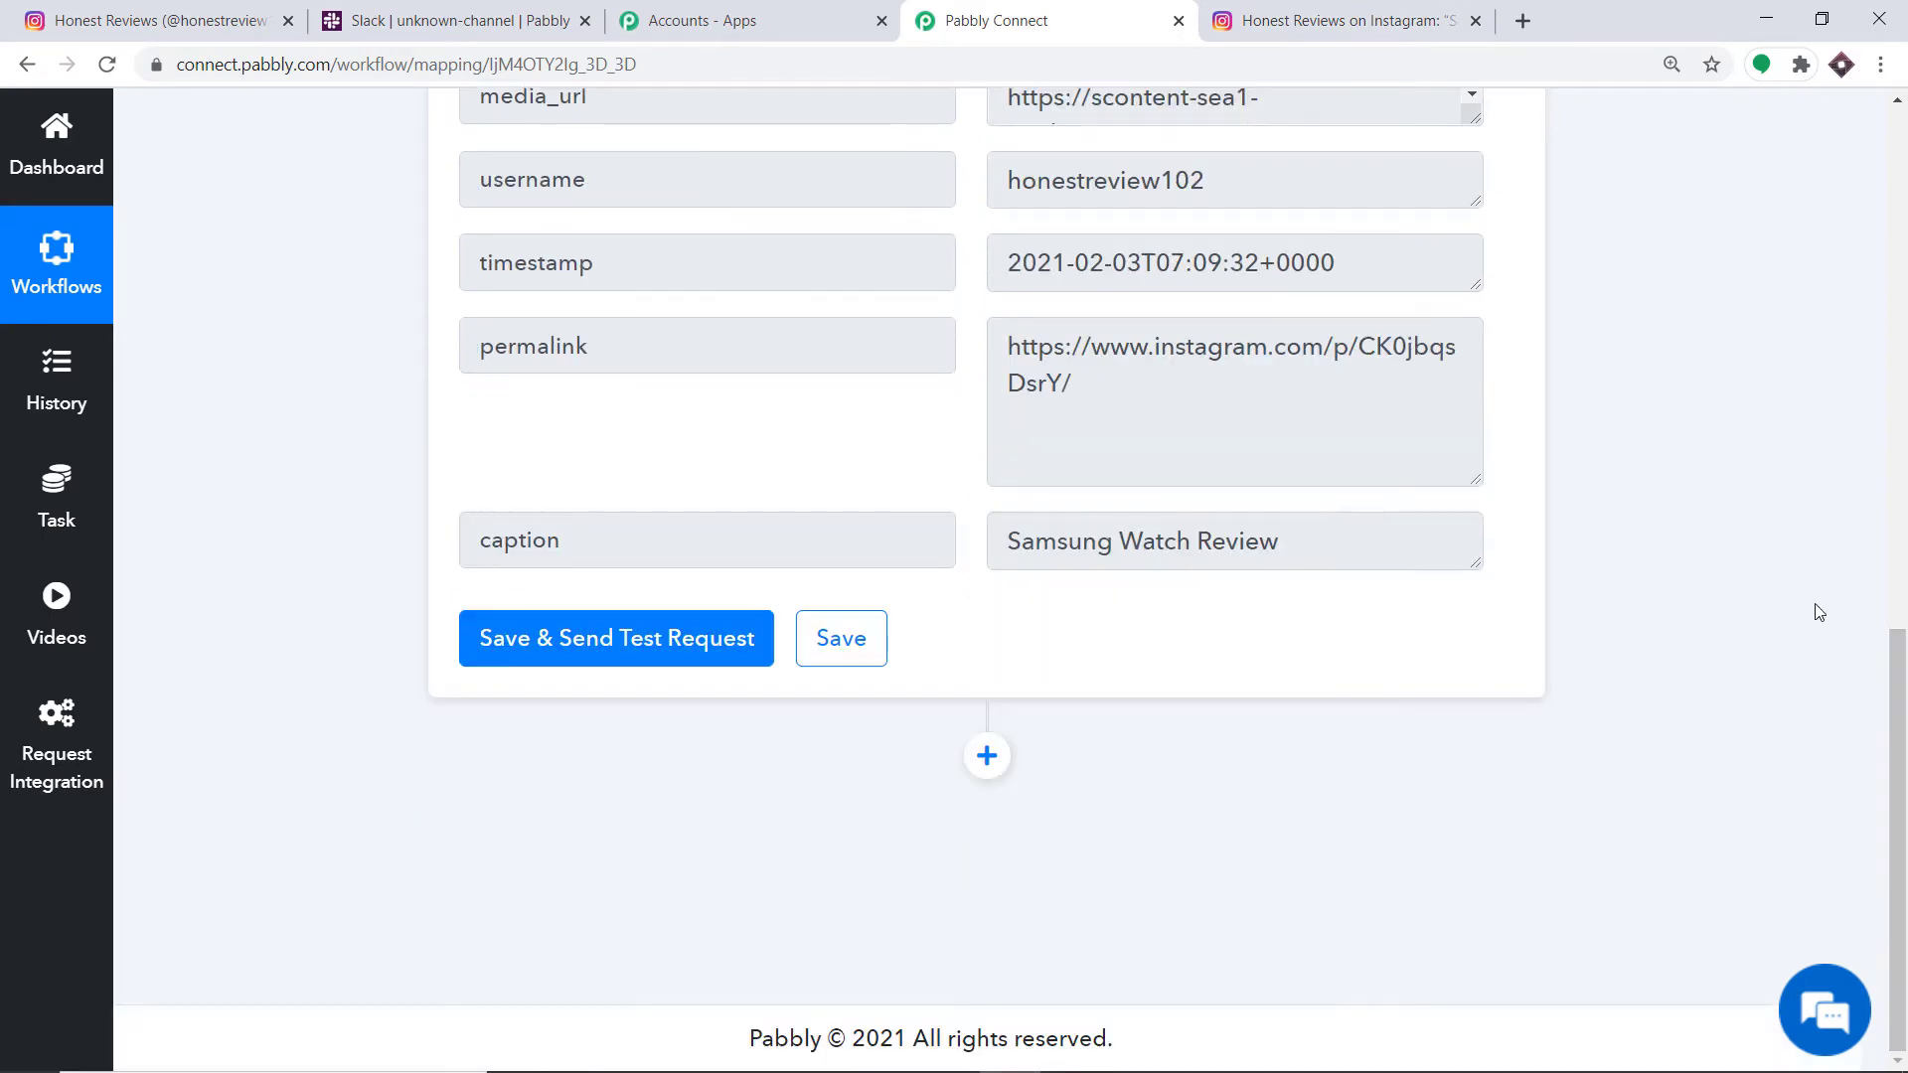
{"action": "left_click", "coordinate": [986, 757]}
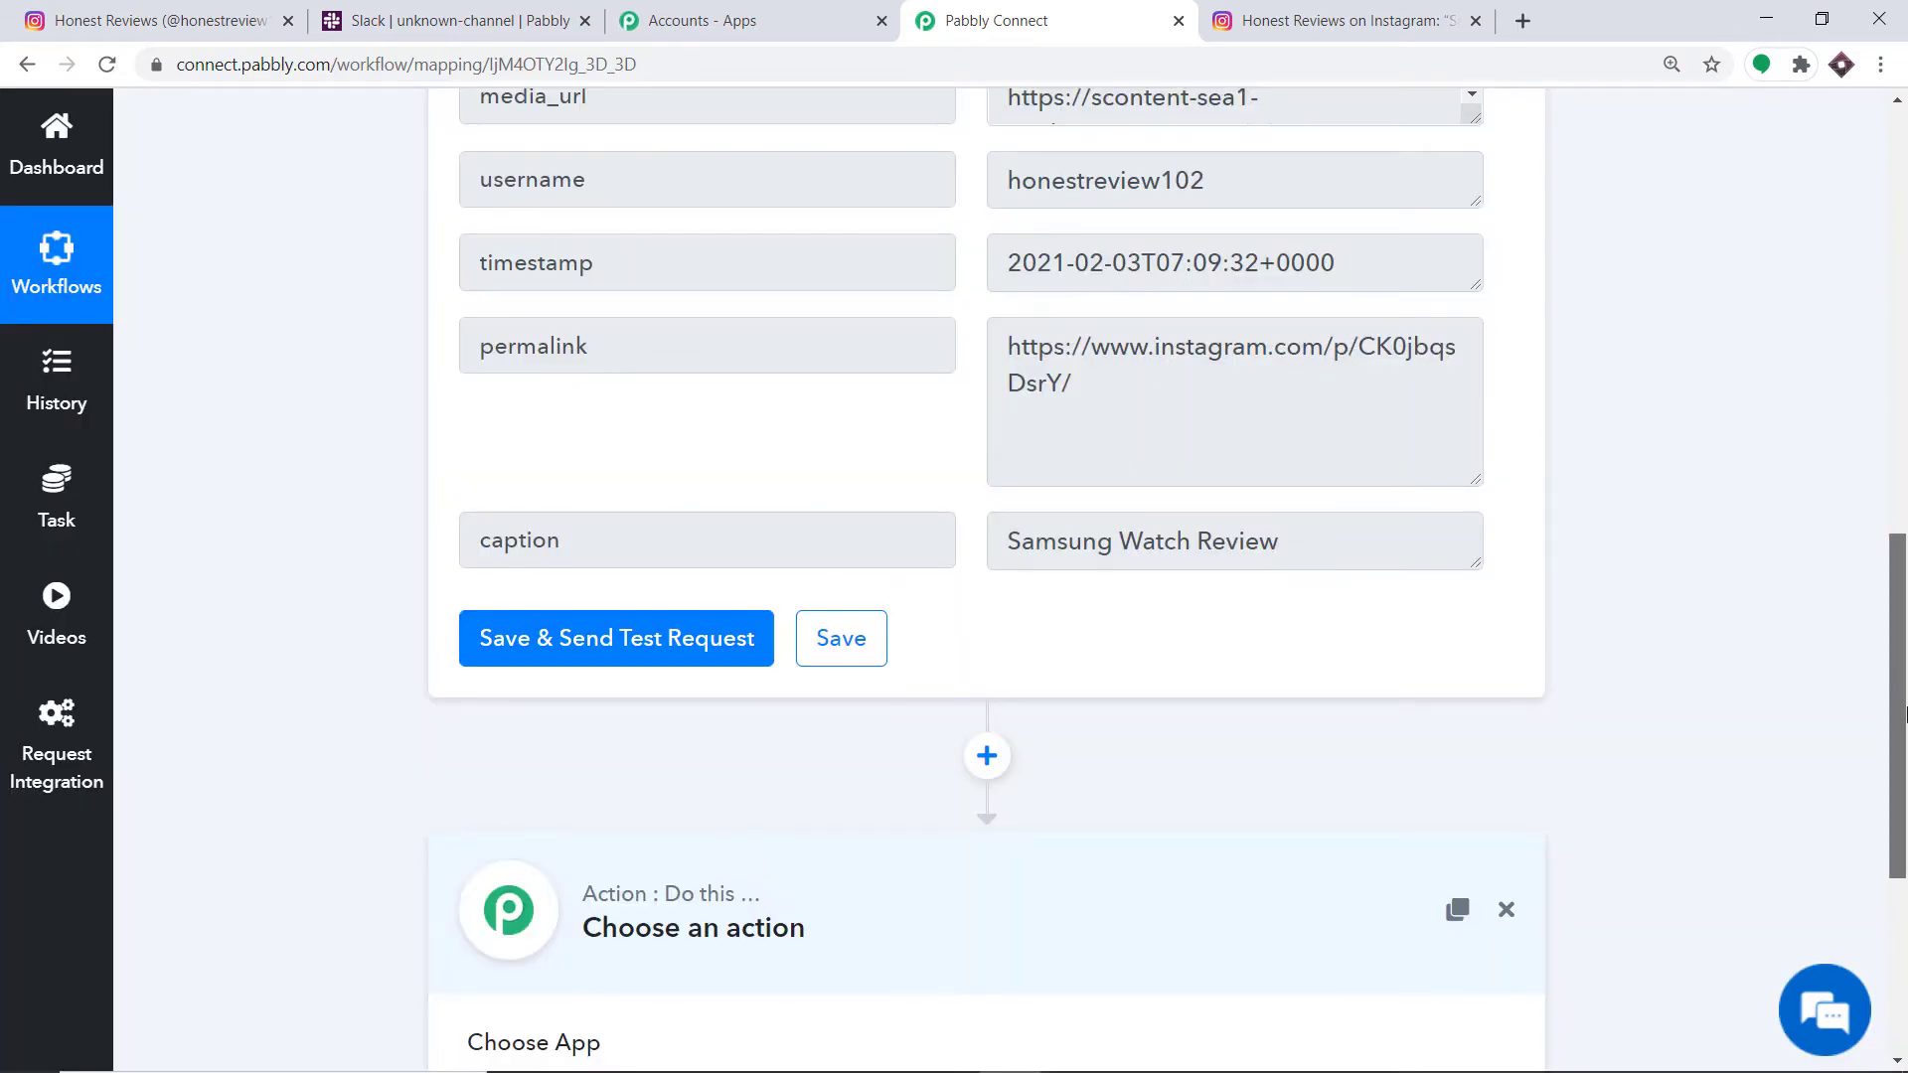
{"action": "scroll", "coordinate": [696, 497], "scroll_direction": "down", "scroll_amount": 5}
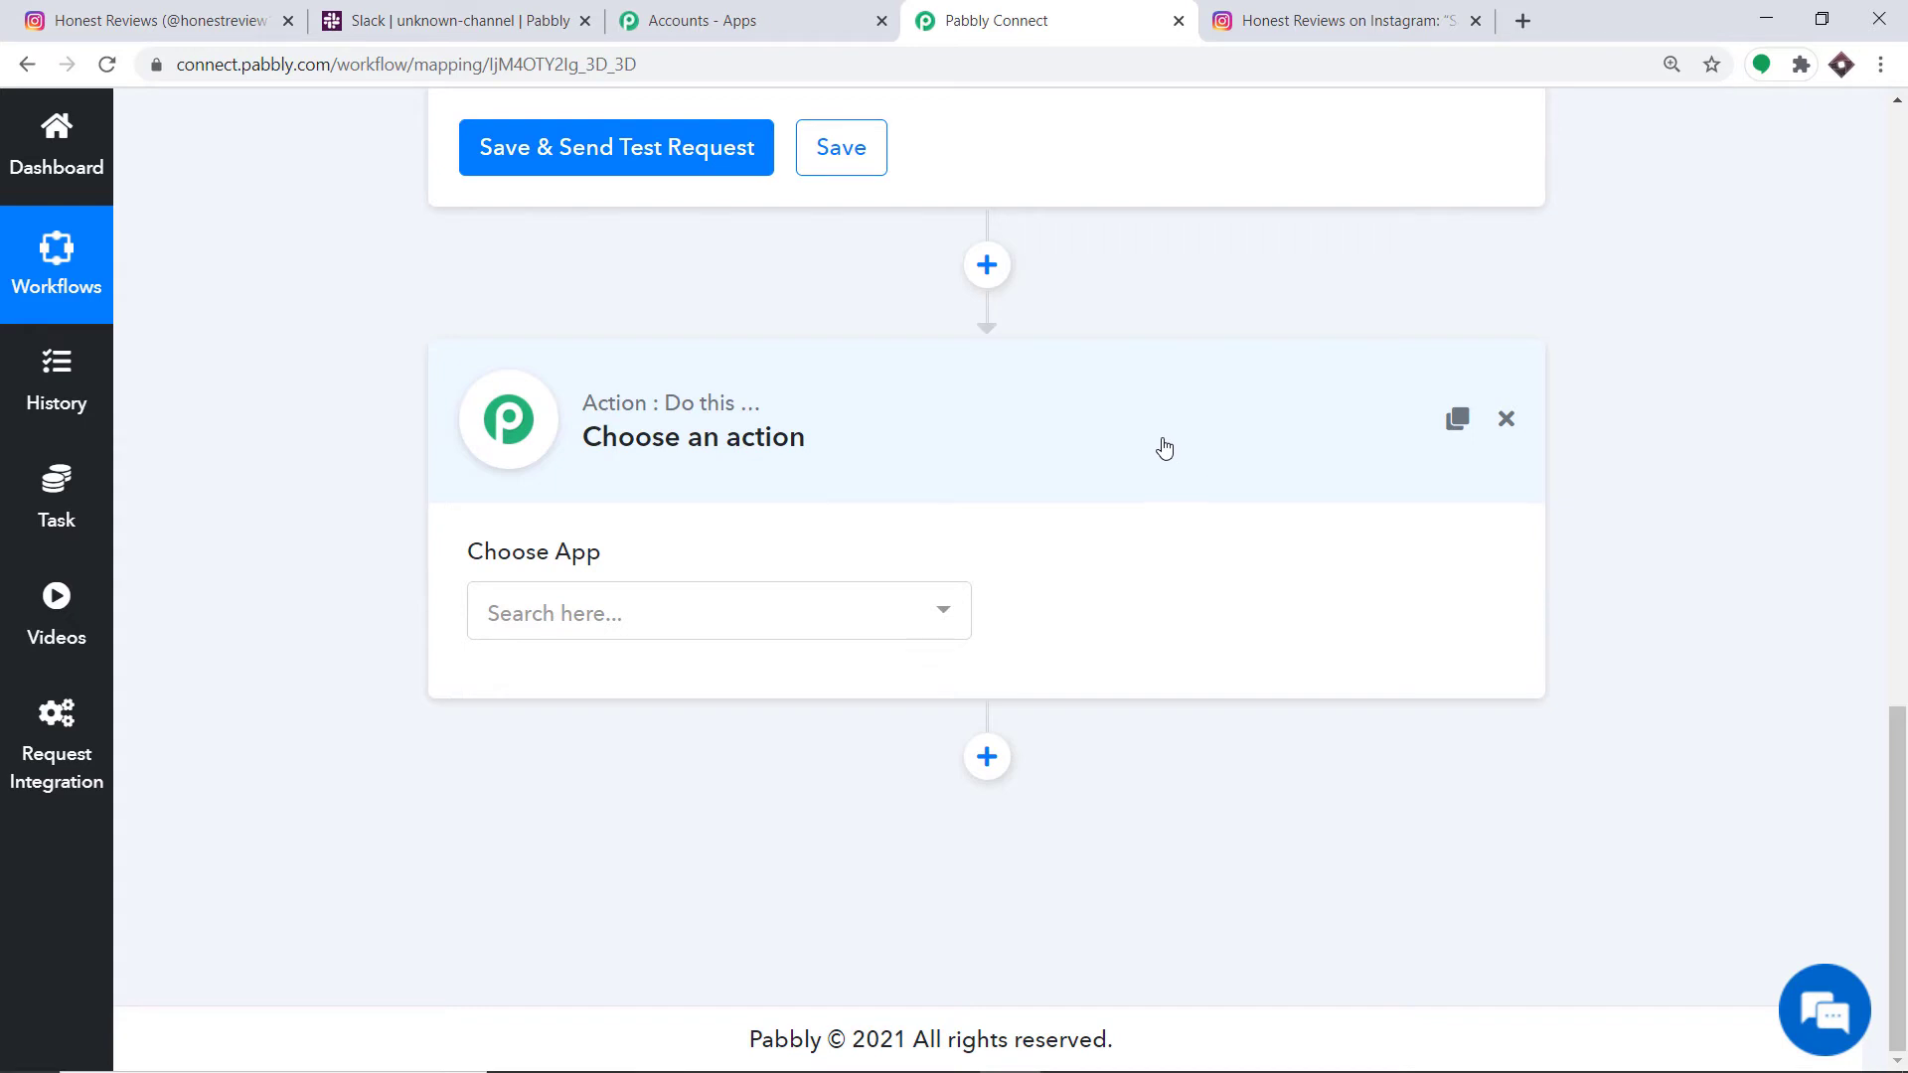
{"action": "left_click", "coordinate": [652, 632]}
{"action": "type", "text": "slack"}
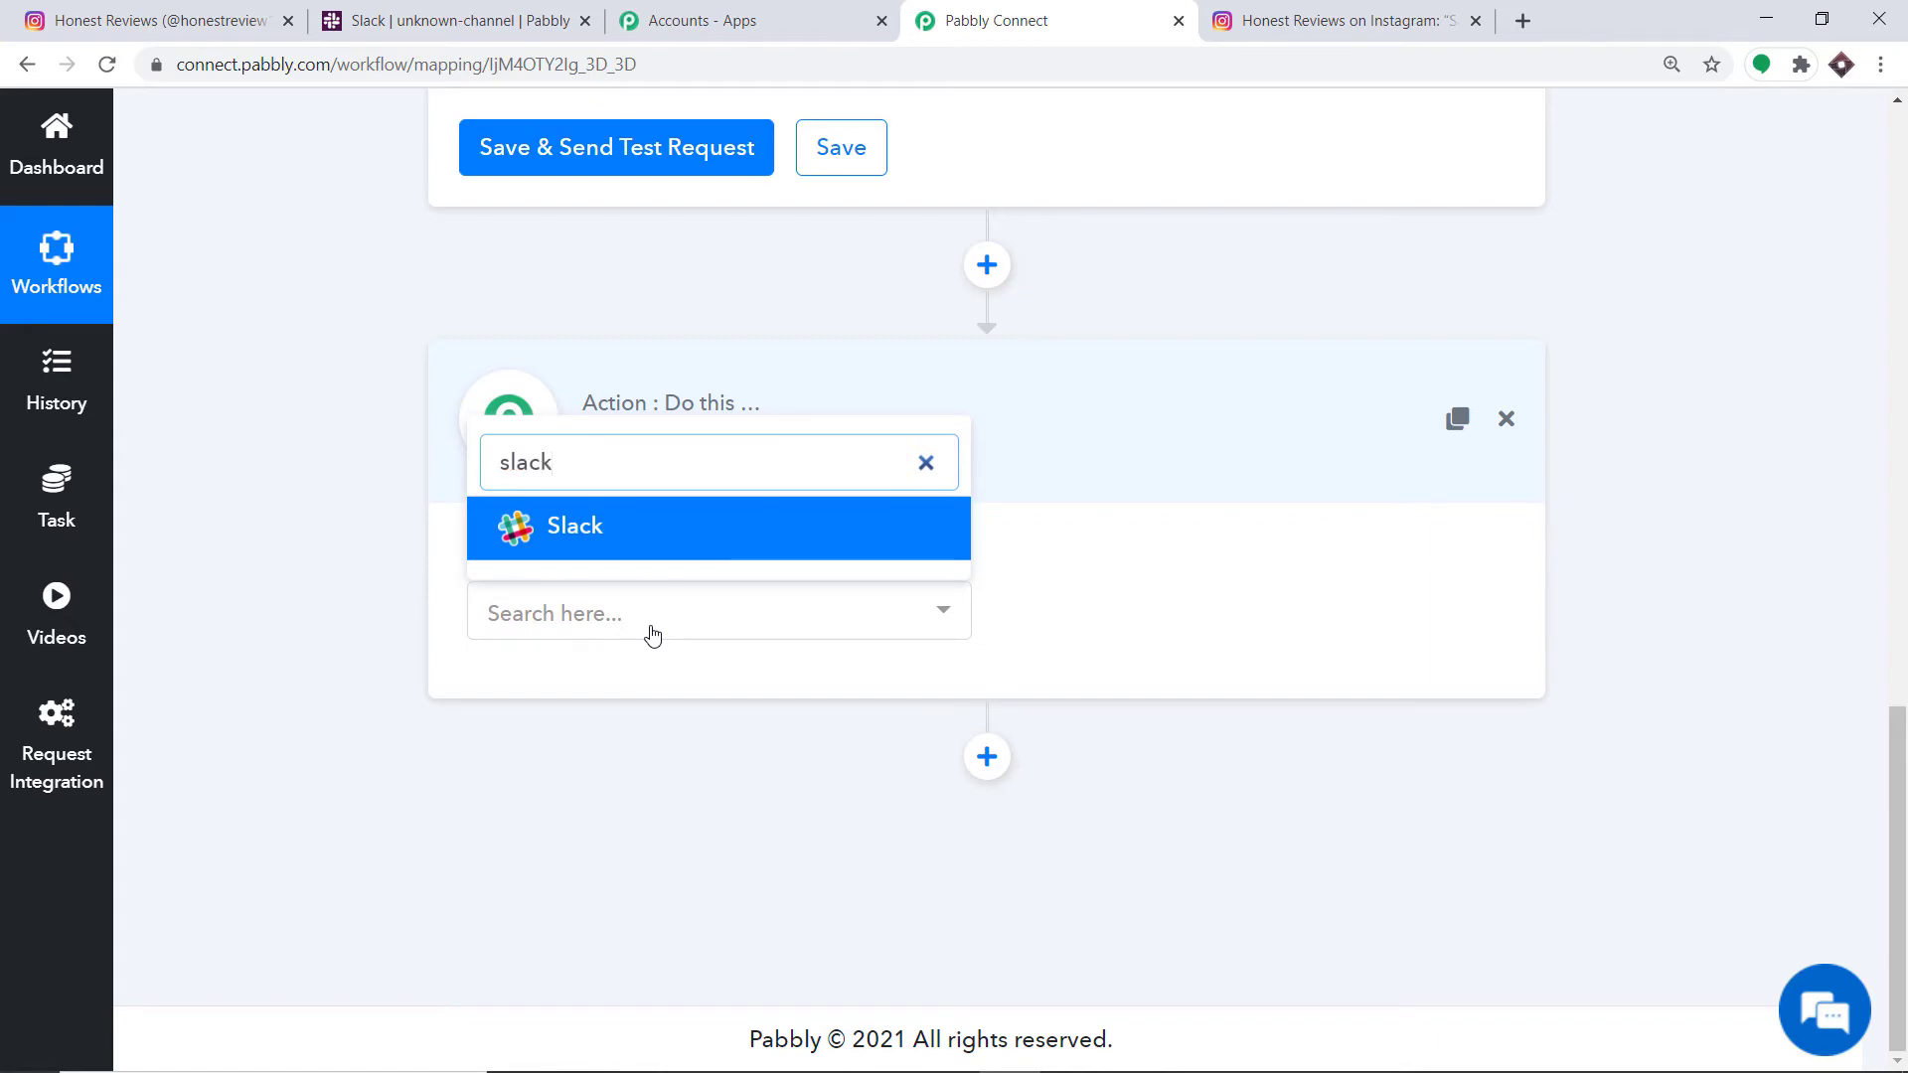
{"action": "left_click", "coordinate": [652, 528]}
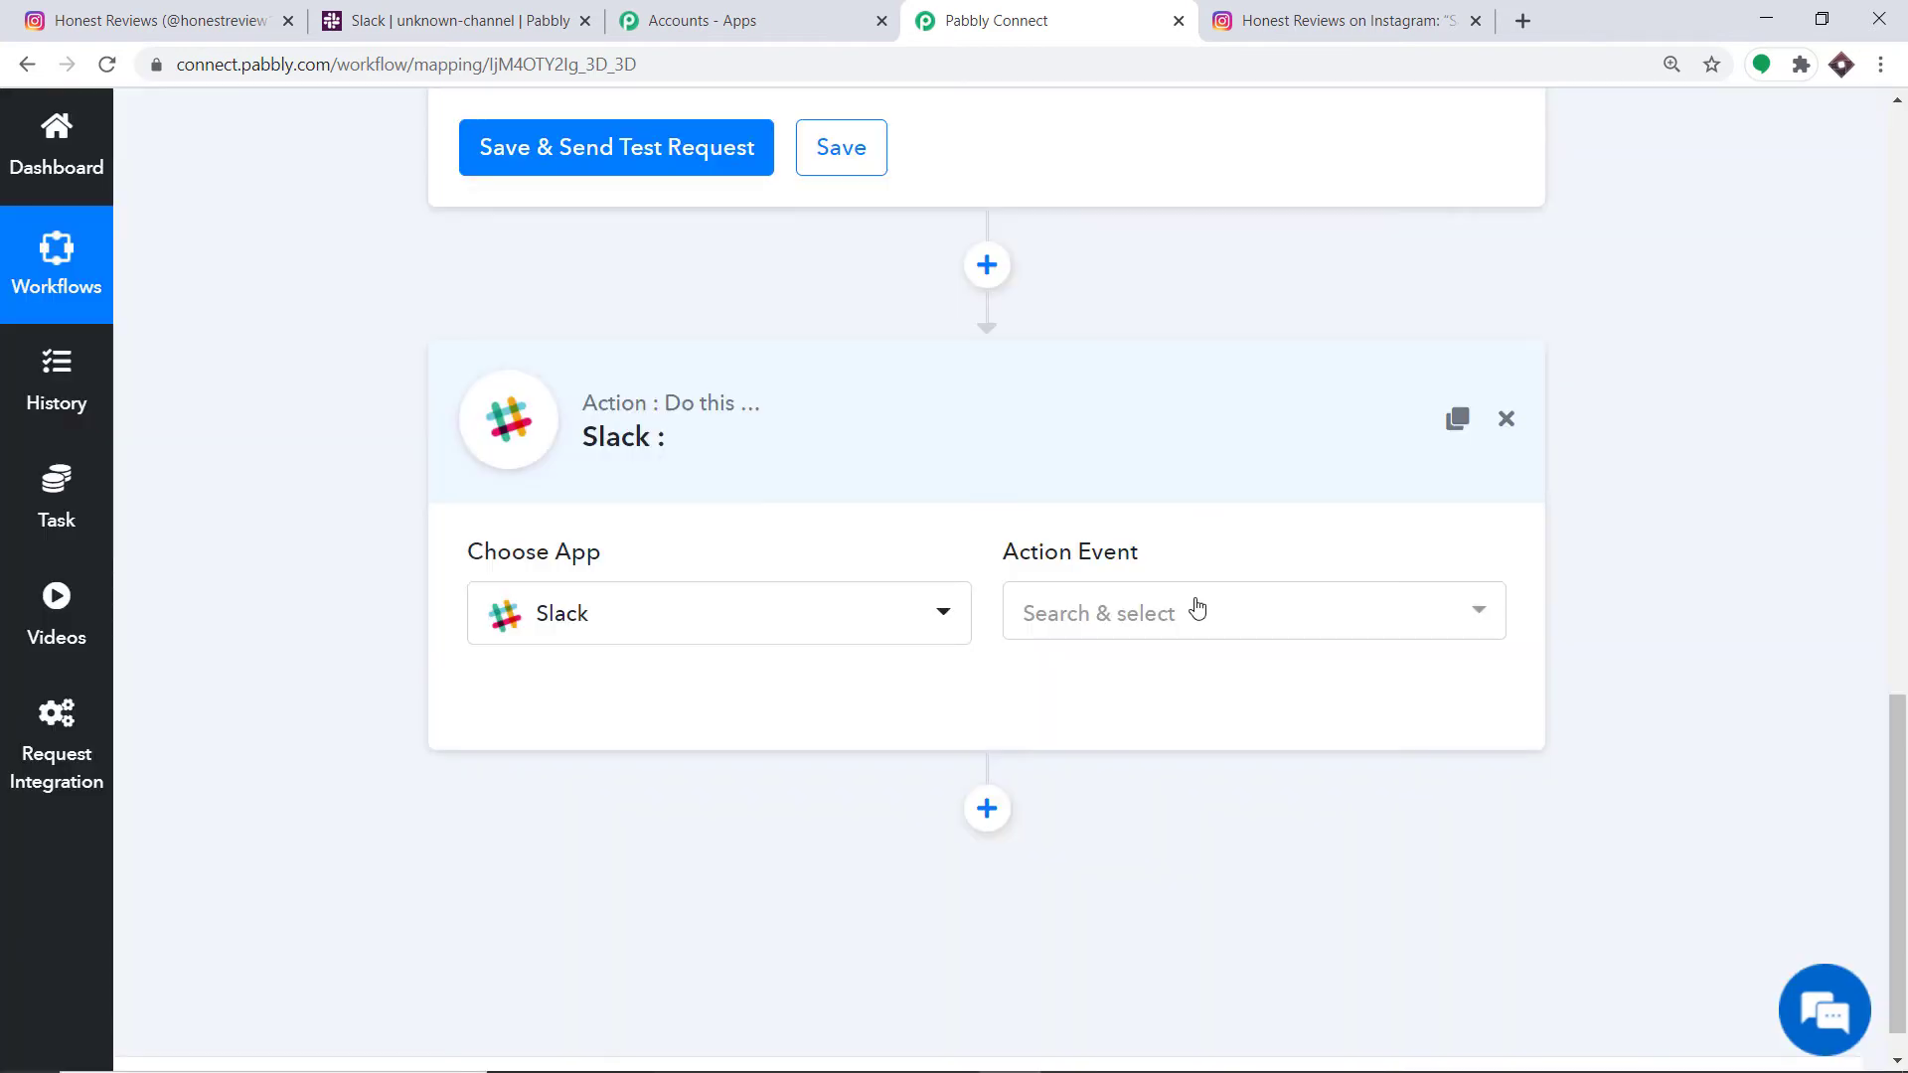
{"action": "left_click", "coordinate": [1198, 610]}
{"action": "scroll", "coordinate": [1202, 457], "scroll_direction": "down", "scroll_amount": 1}
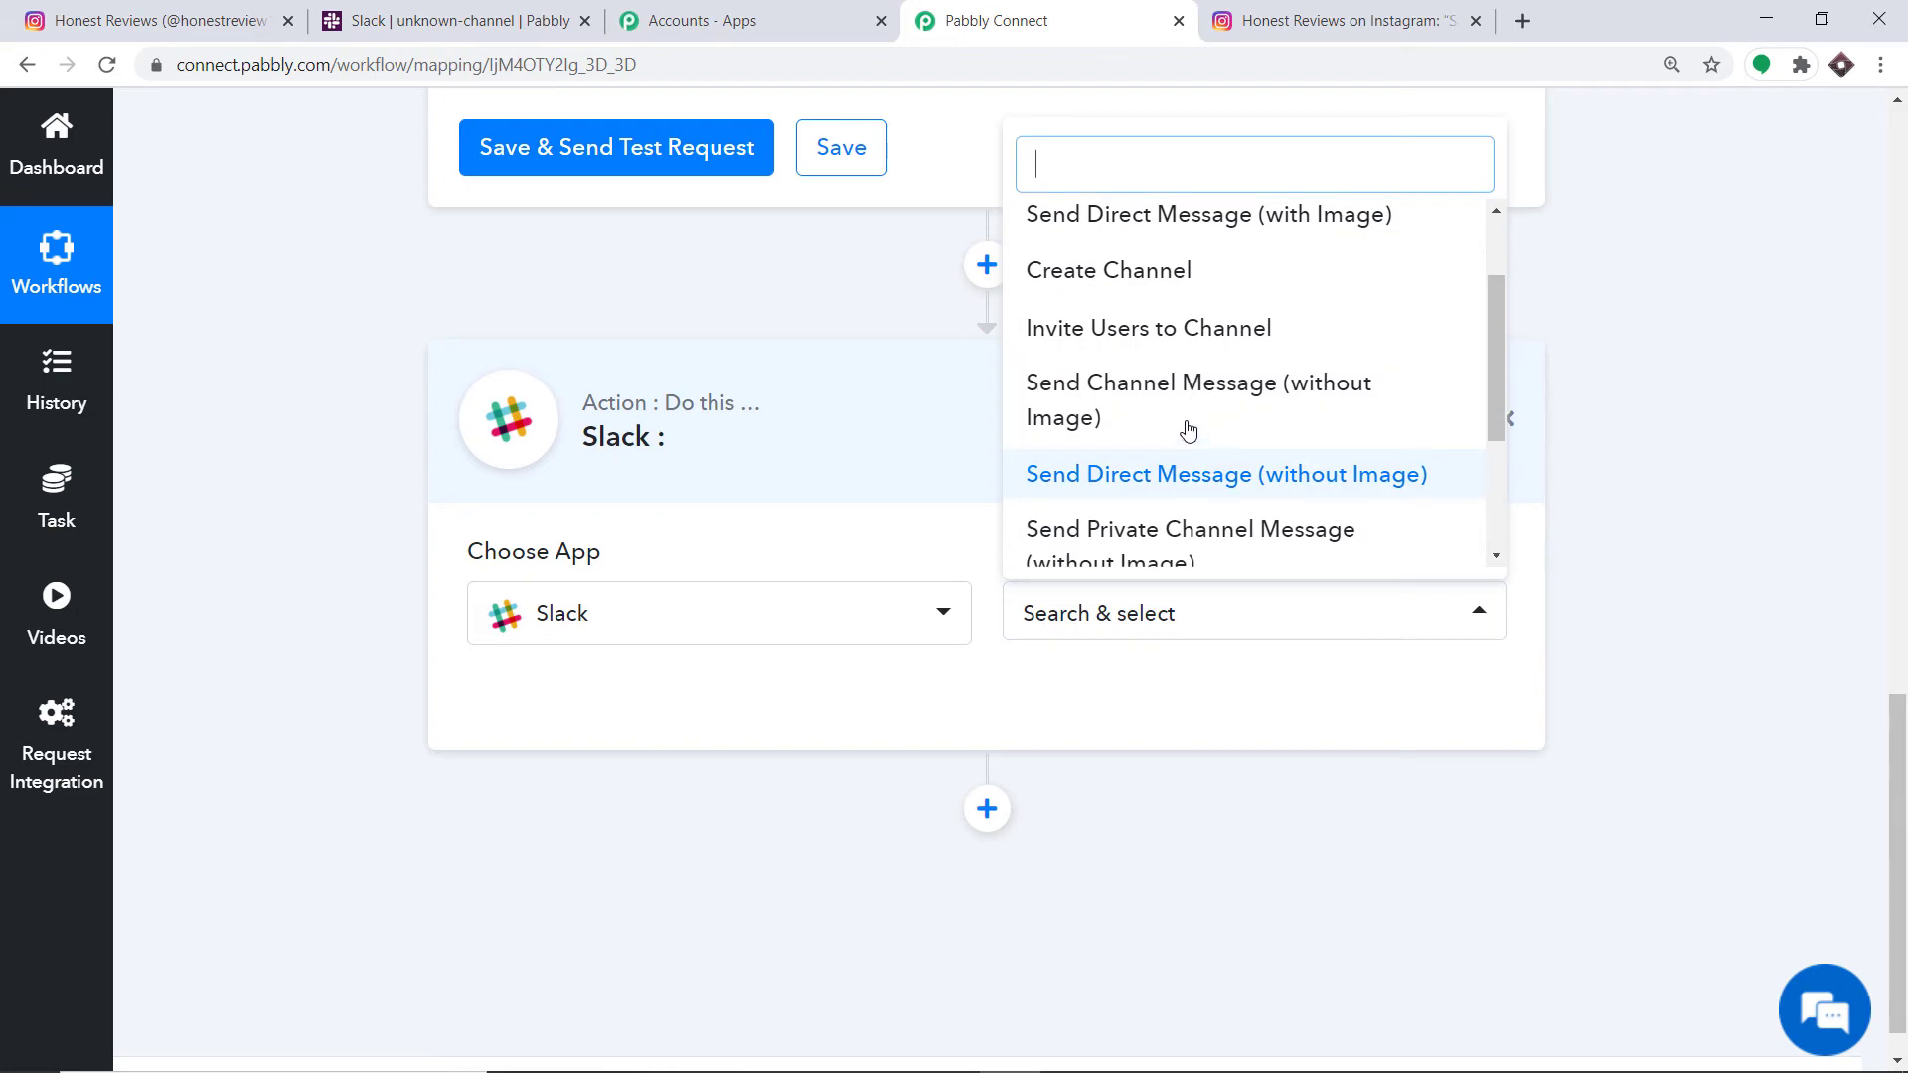
{"action": "left_click", "coordinate": [1250, 387]}
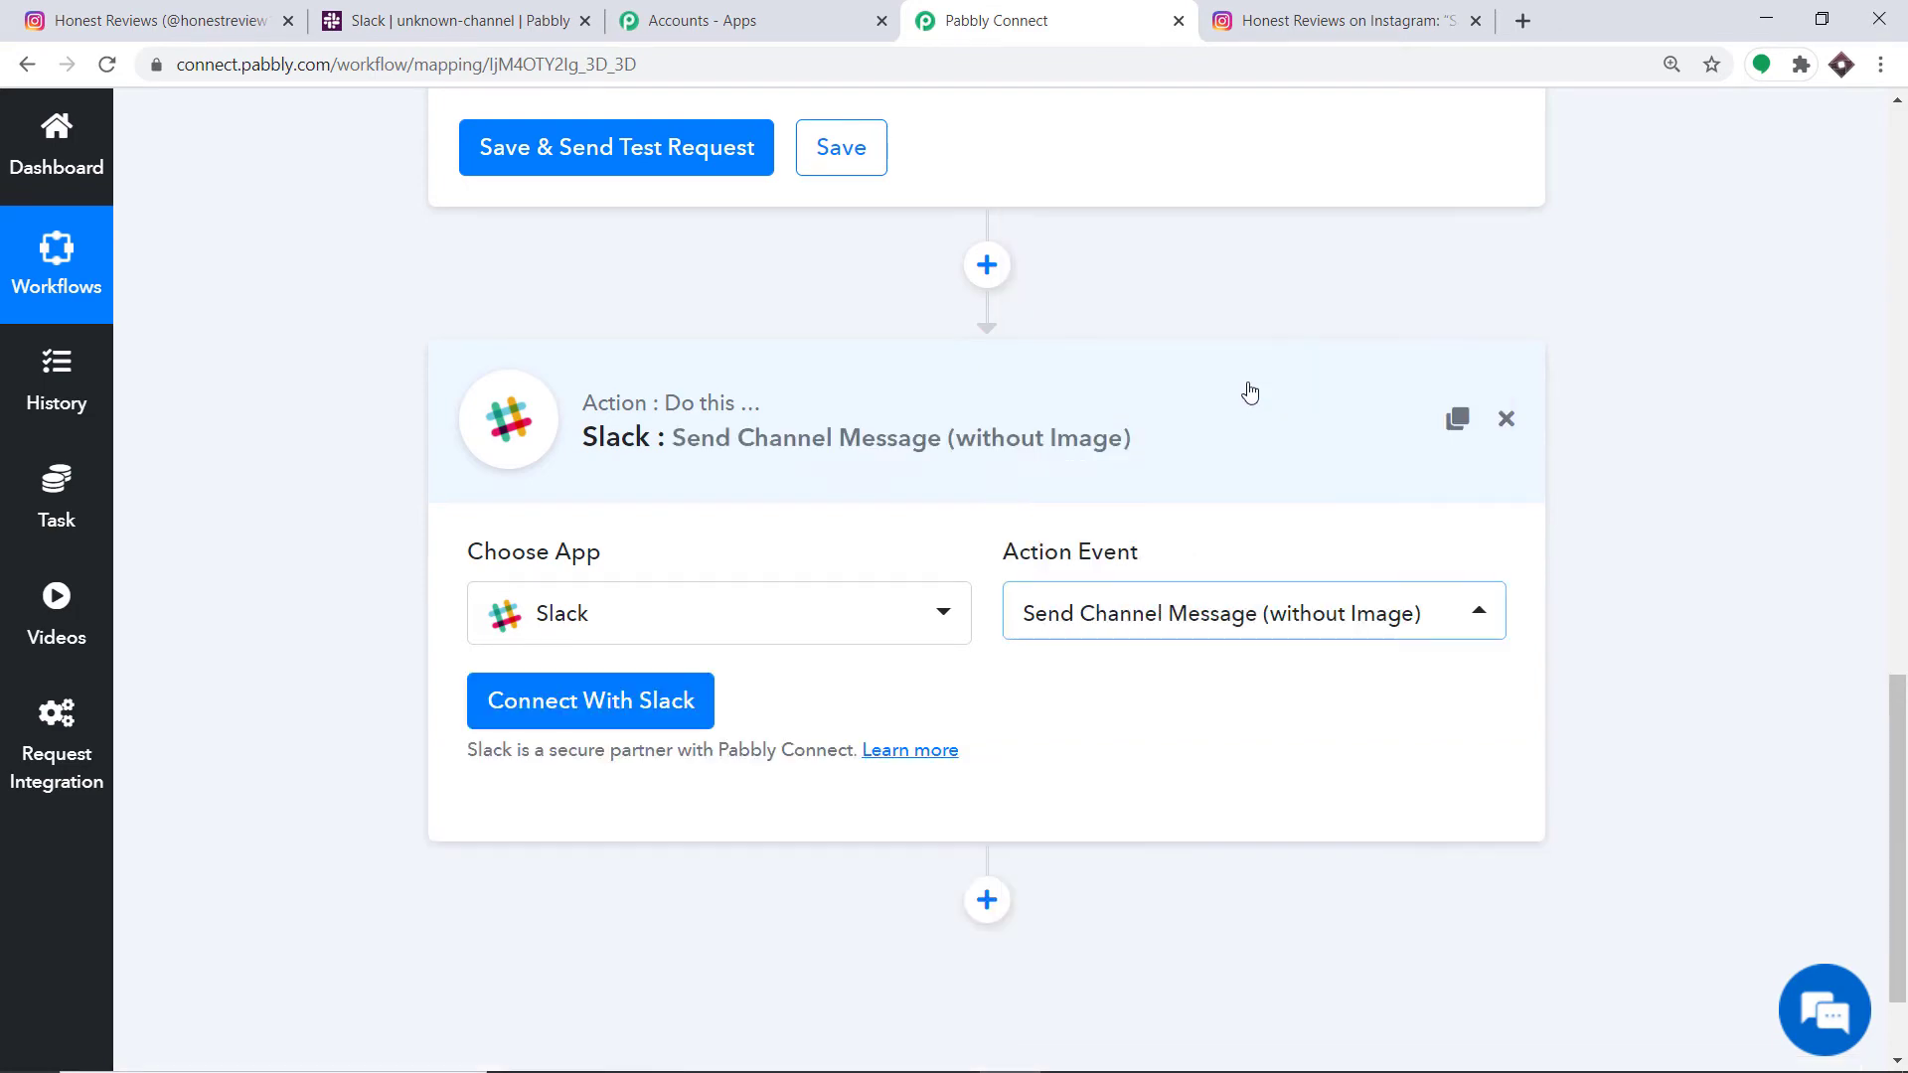
Connect the action to Slack with new credentials, allowing Pabbly Connect to access the Pabbly workspace.
{"action": "left_click", "coordinate": [593, 706]}
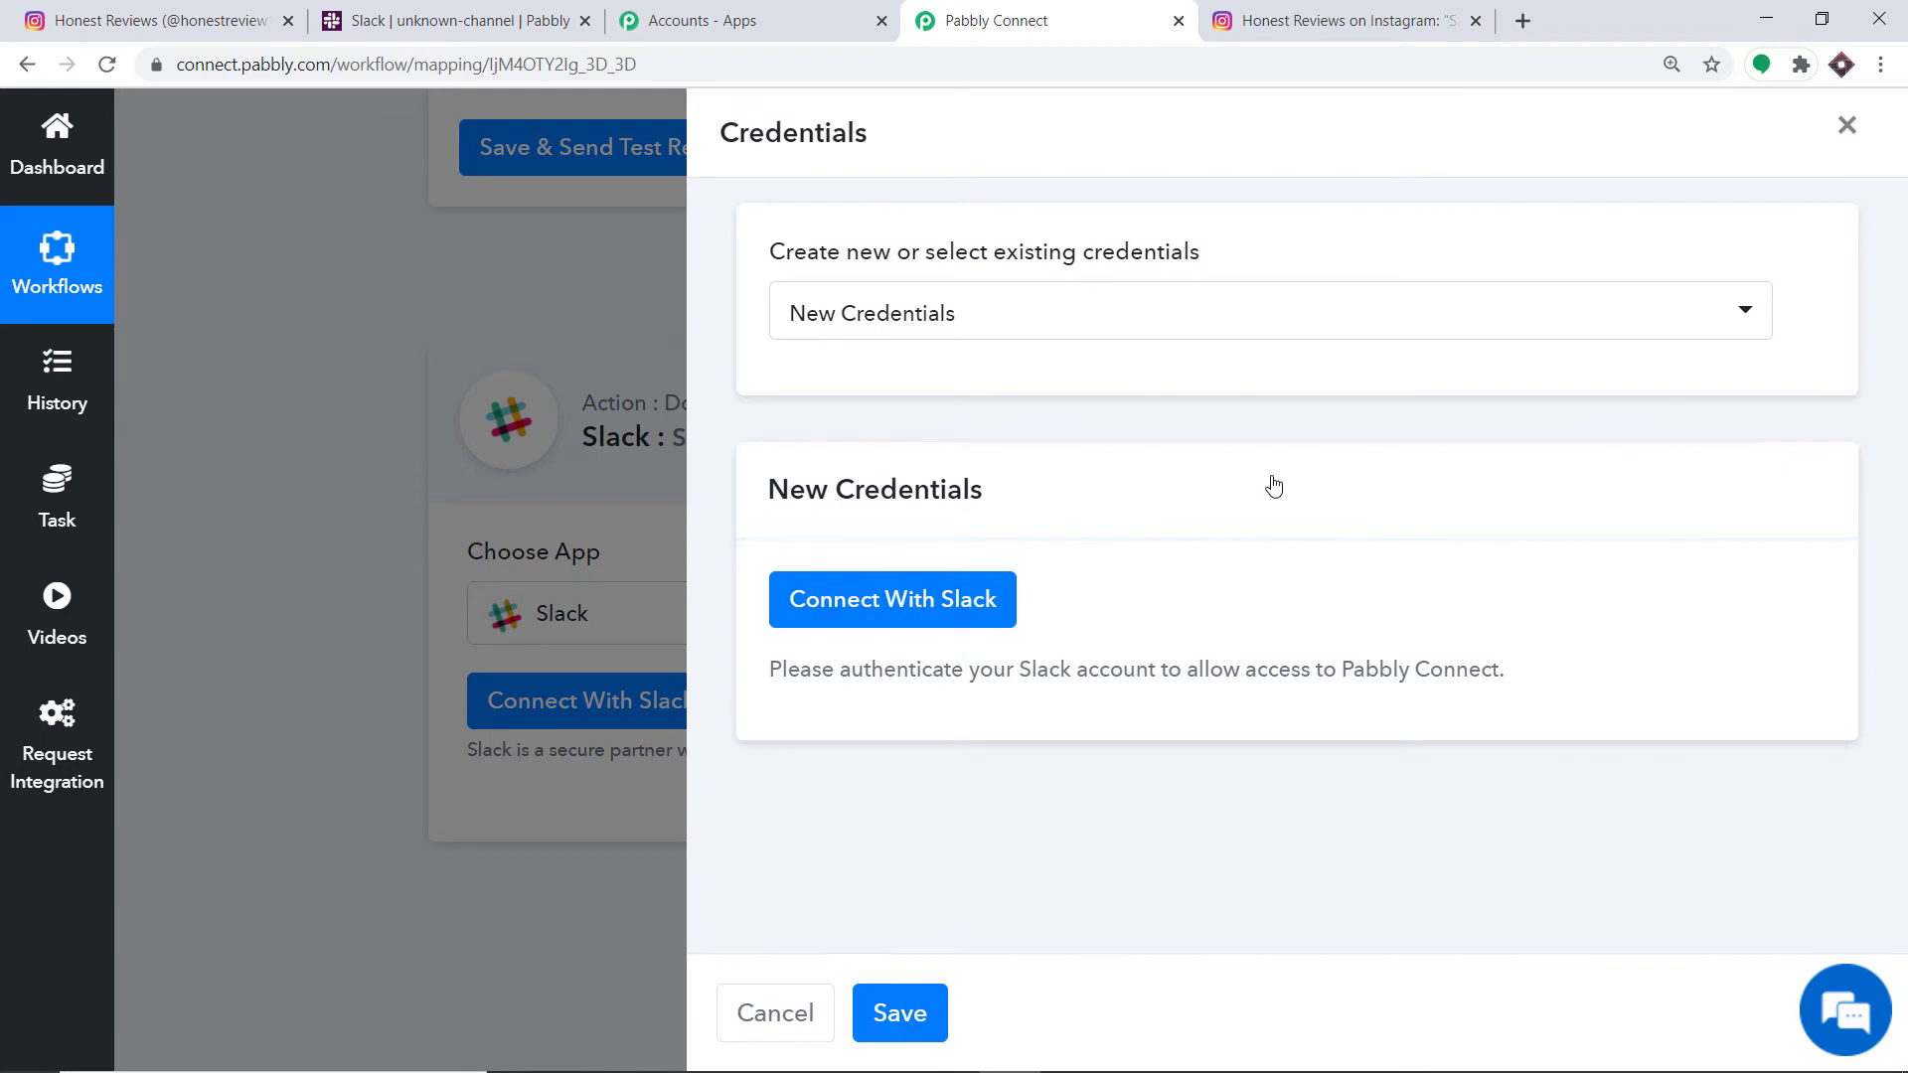
{"action": "left_click", "coordinate": [881, 617]}
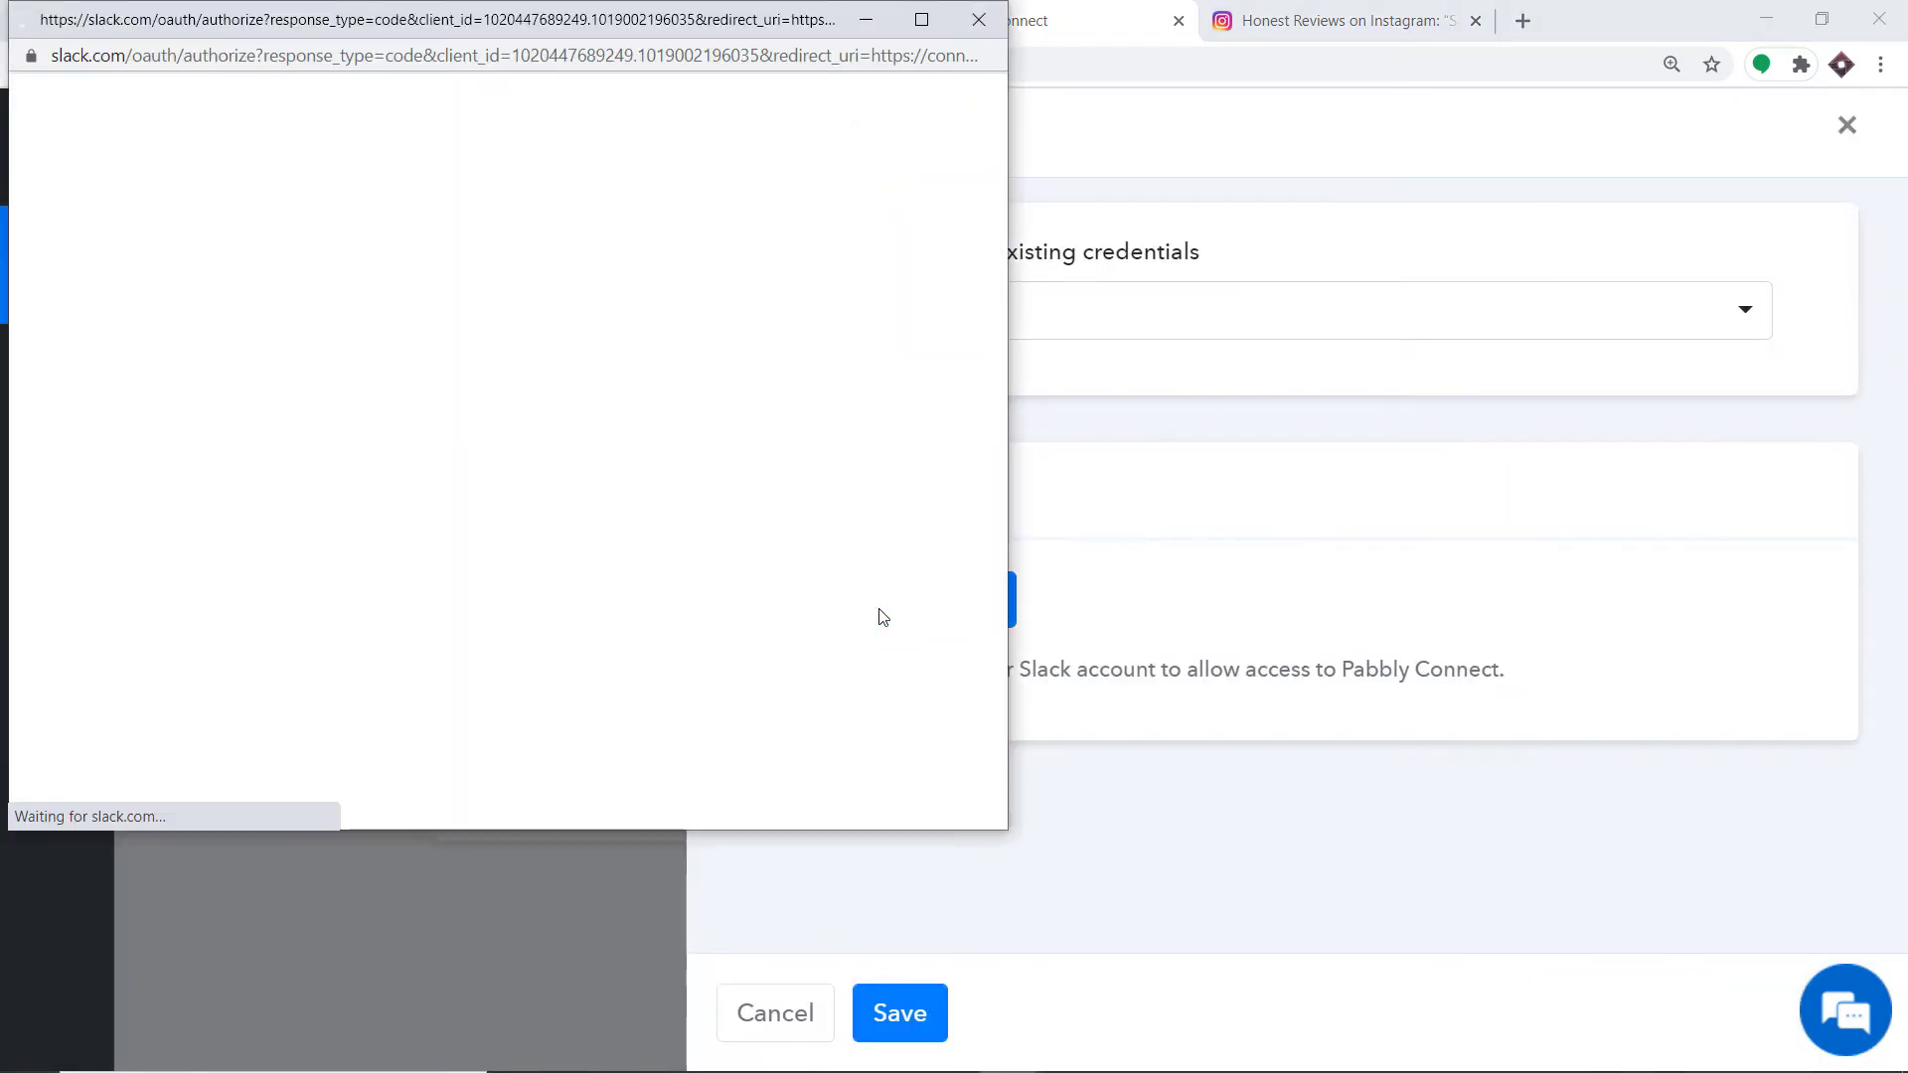
{"action": "scroll", "coordinate": [653, 429], "scroll_direction": "down", "scroll_amount": 3}
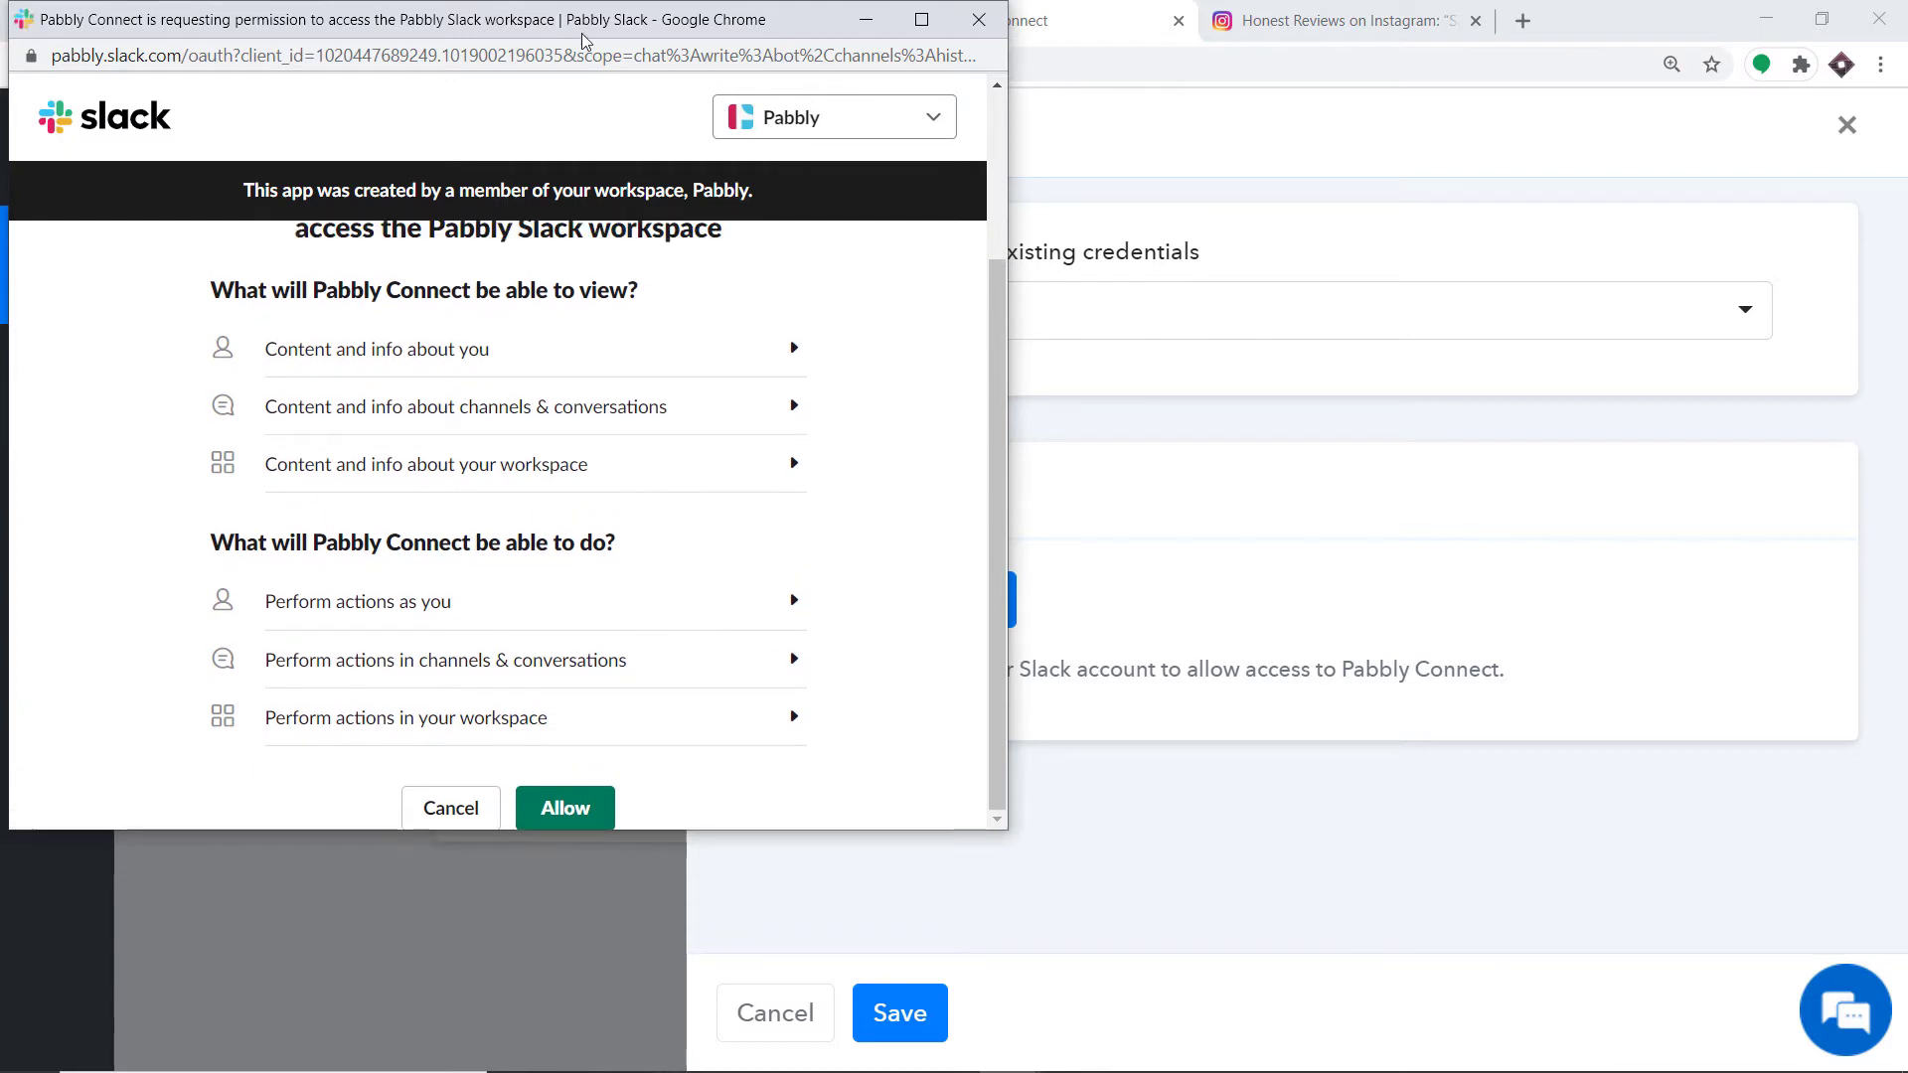
{"action": "left_click_drag", "start_coordinate": [560, 24], "coordinate": [773, 52]}
{"action": "left_click", "coordinate": [801, 836]}
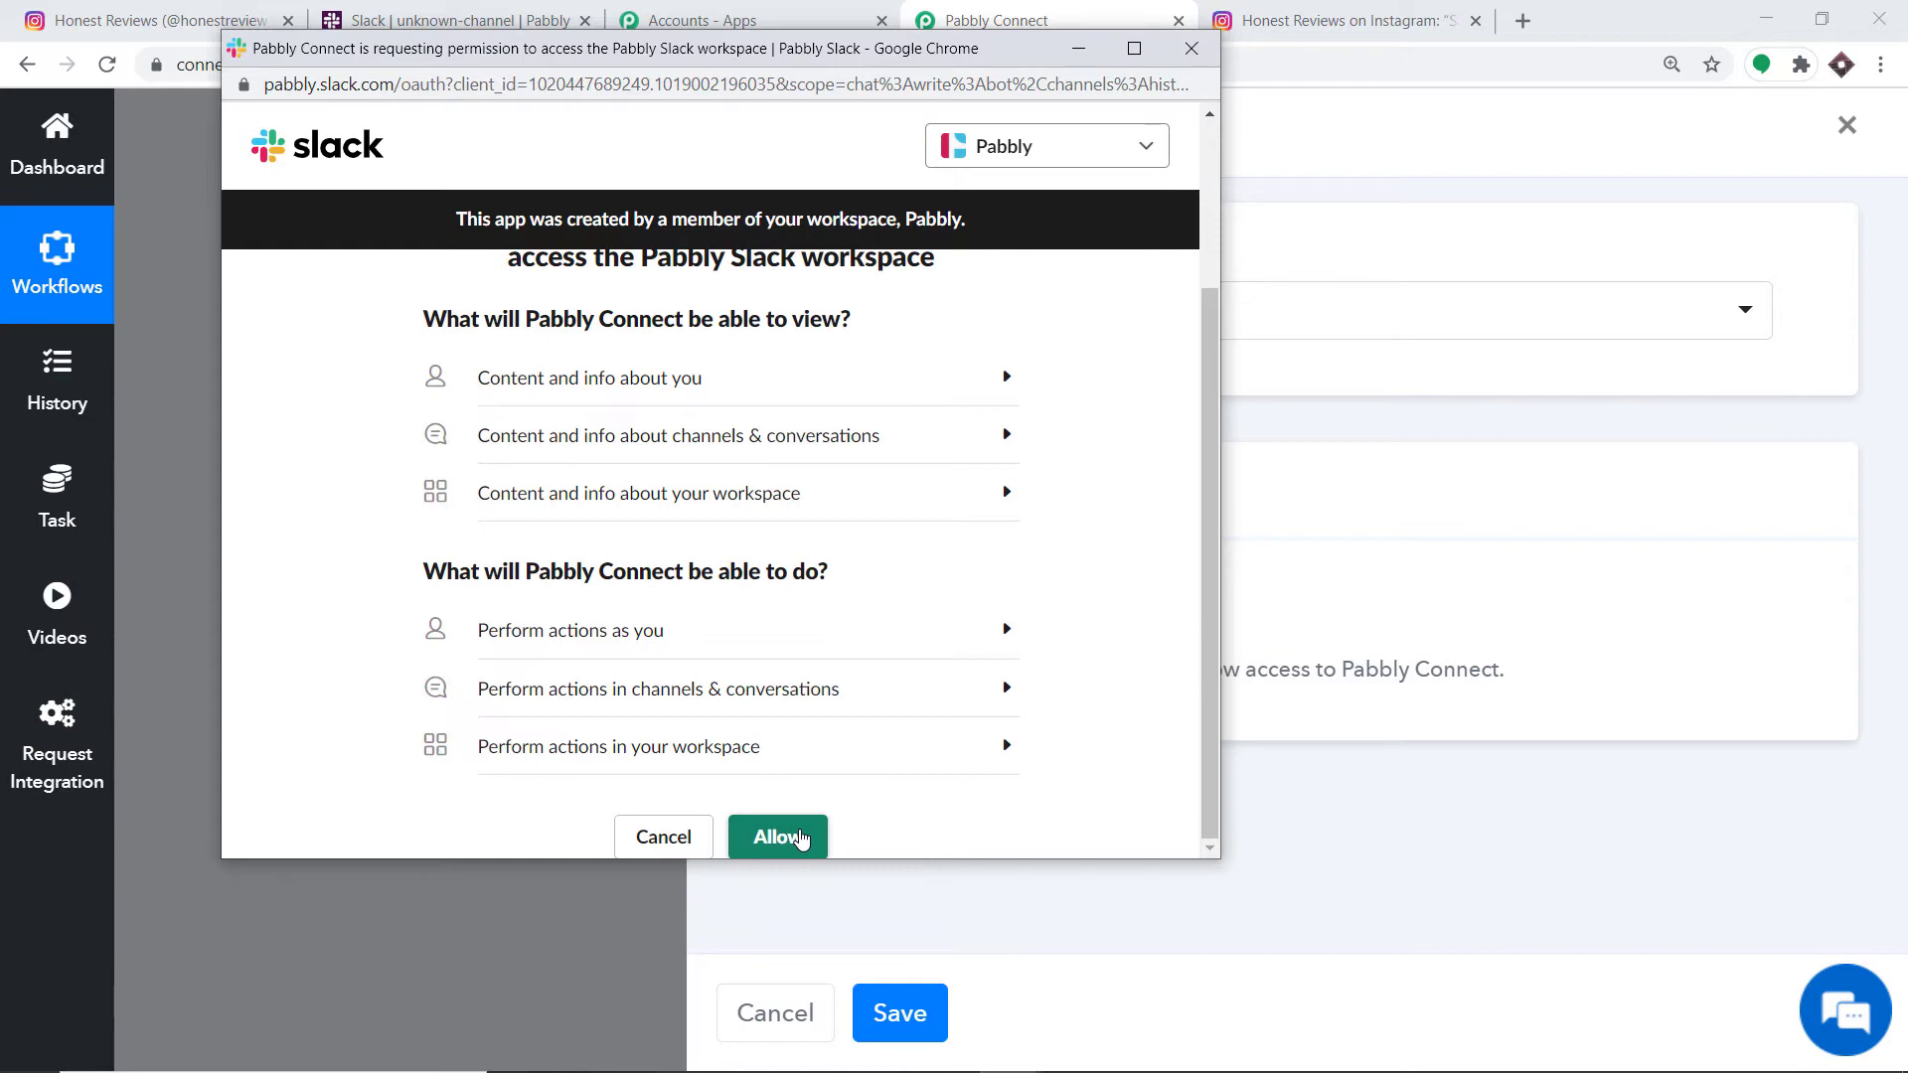
{"action": "left_click", "coordinate": [801, 837]}
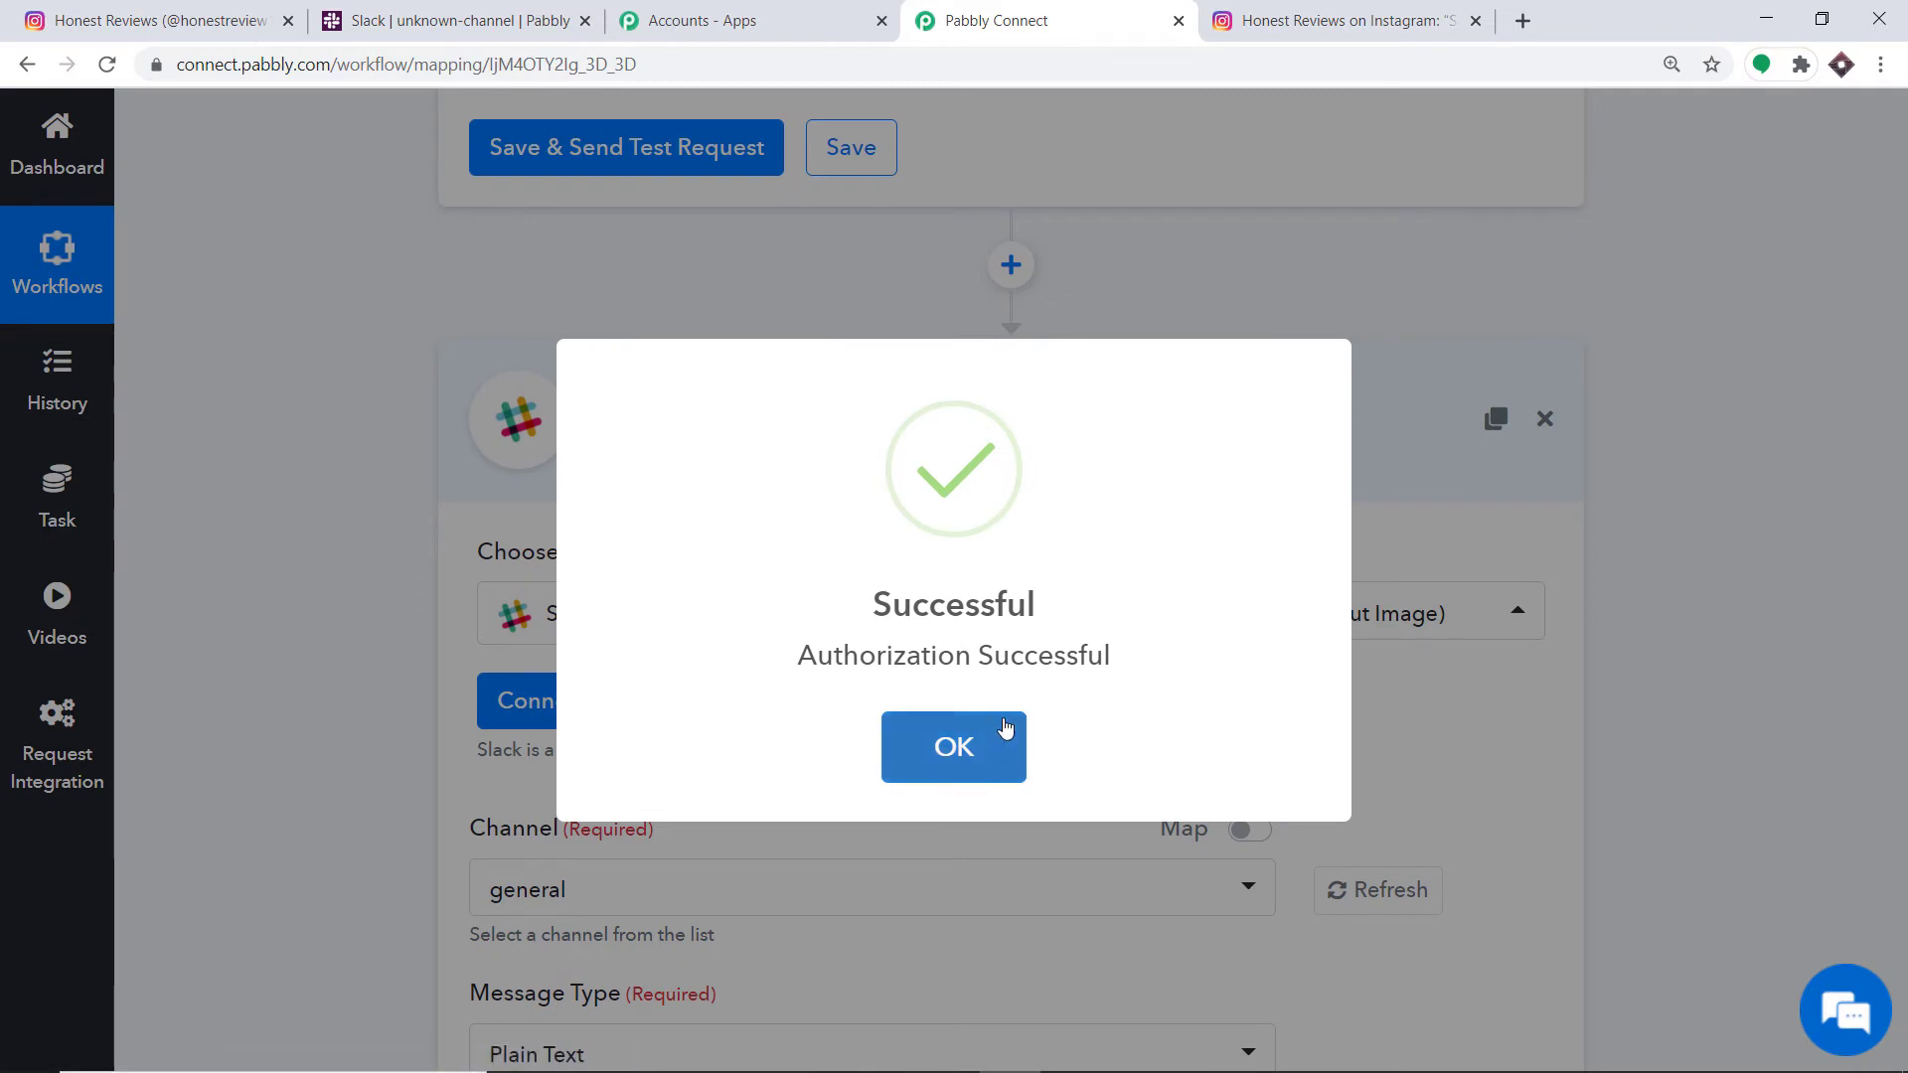
{"action": "left_click", "coordinate": [973, 751]}
Compare the channels offered for the Slack action with the channels in the Slack workspace, and return to the workflow.
{"action": "scroll", "coordinate": [971, 652], "scroll_direction": "down", "scroll_amount": 5}
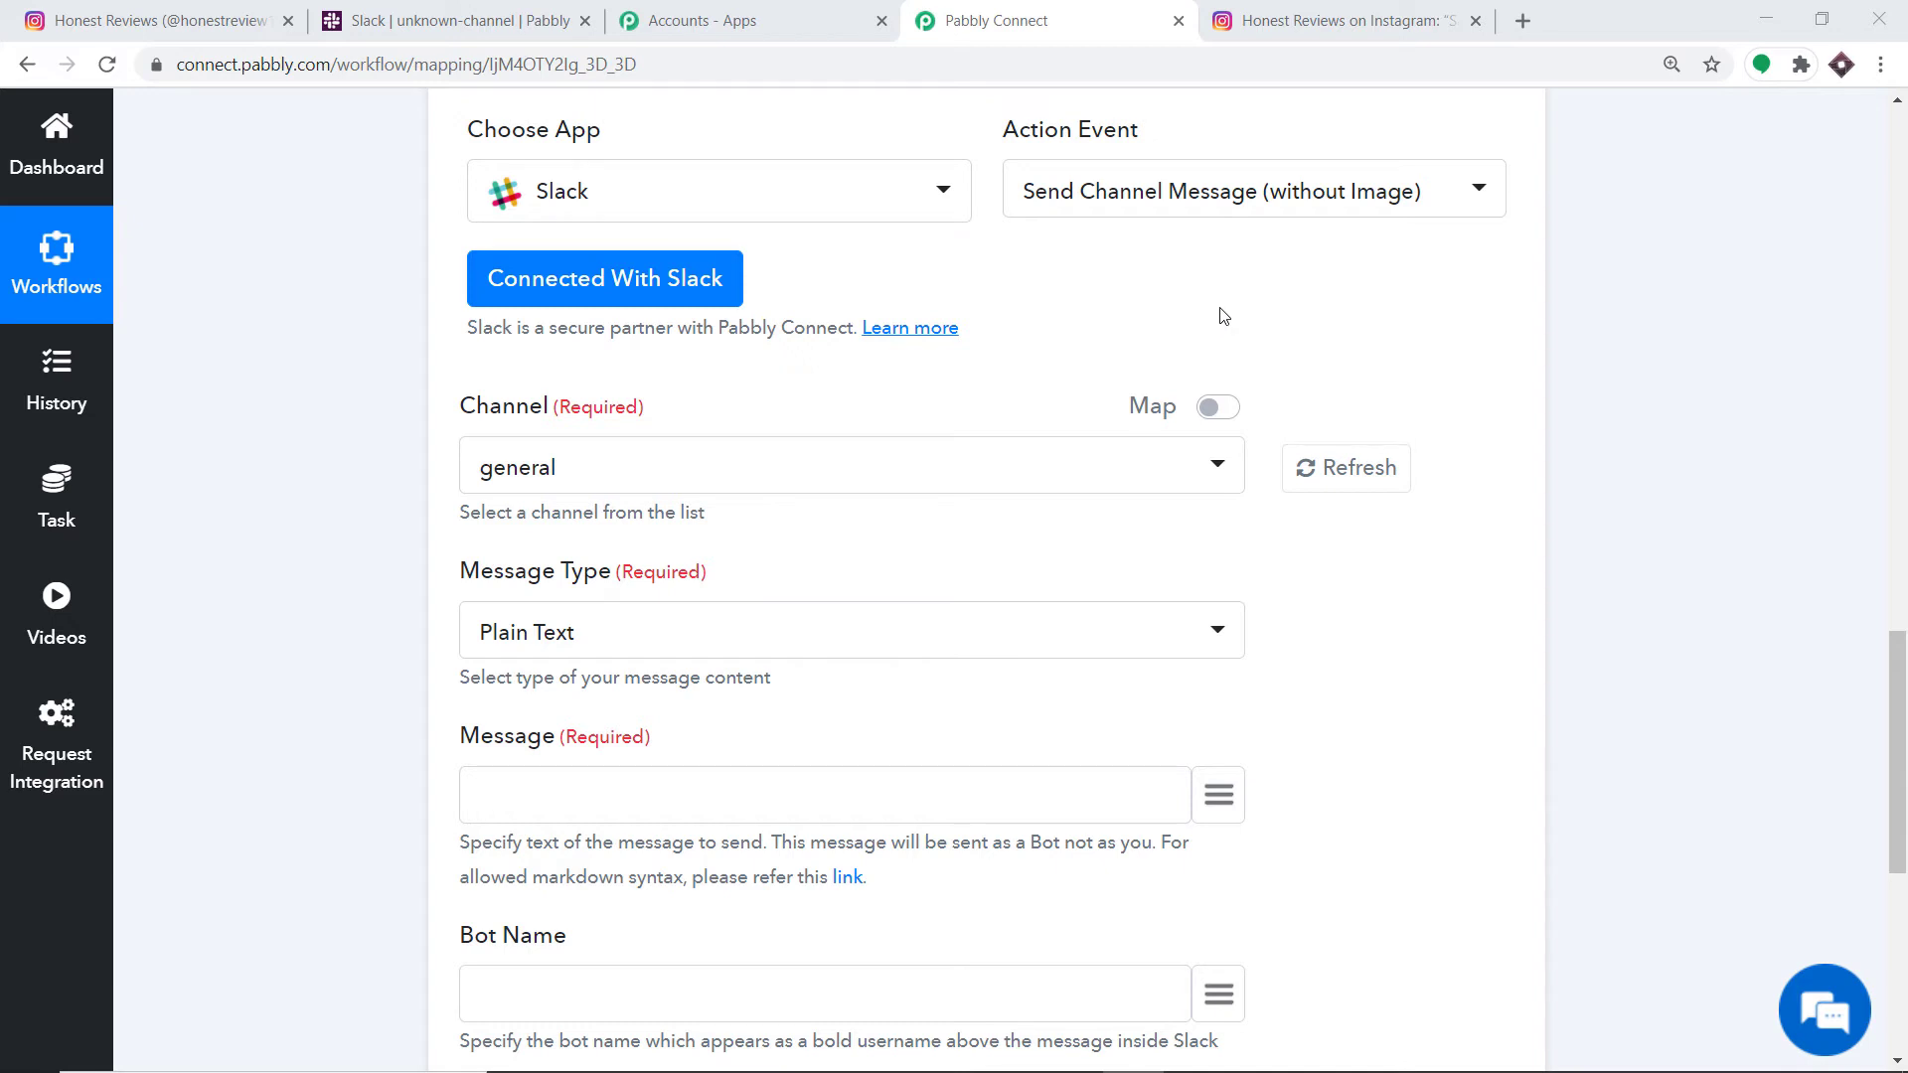
{"action": "scroll", "coordinate": [1212, 318], "scroll_direction": "down", "scroll_amount": 2}
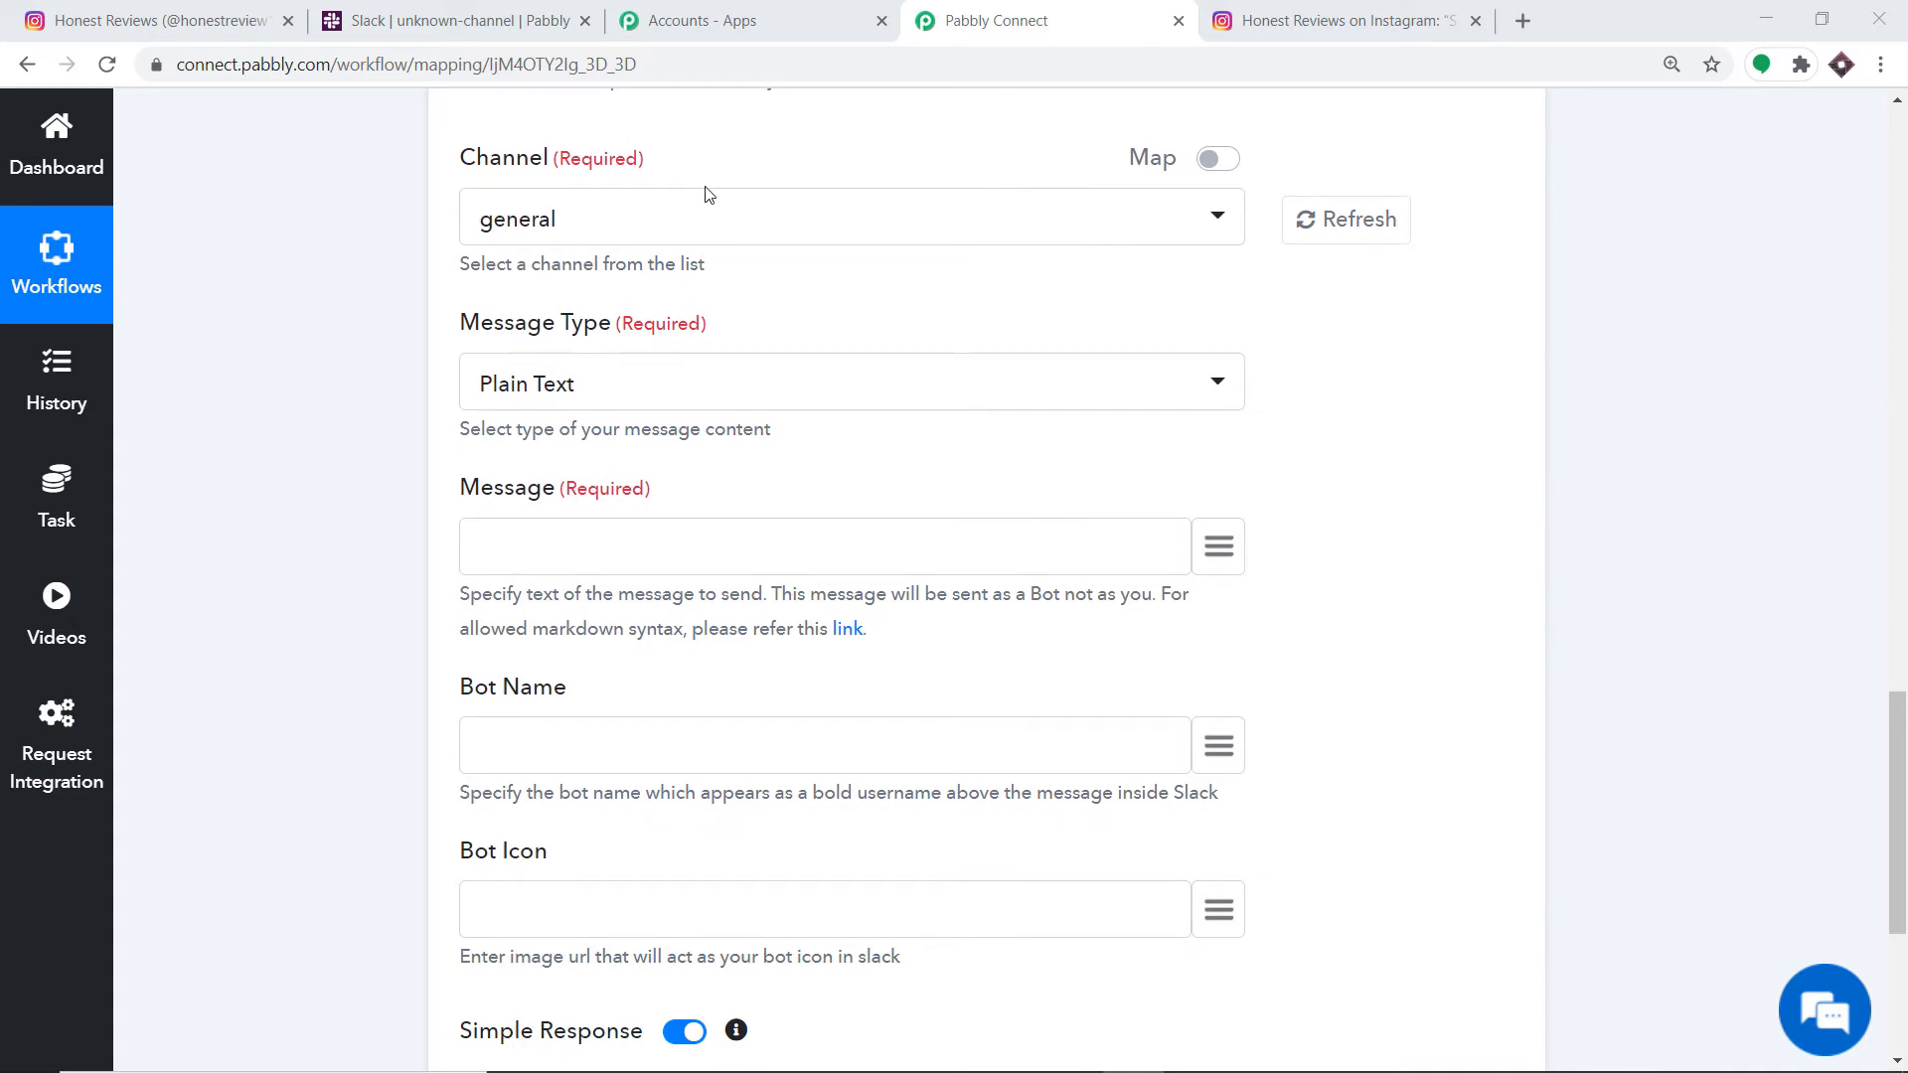
{"action": "left_click", "coordinate": [692, 227]}
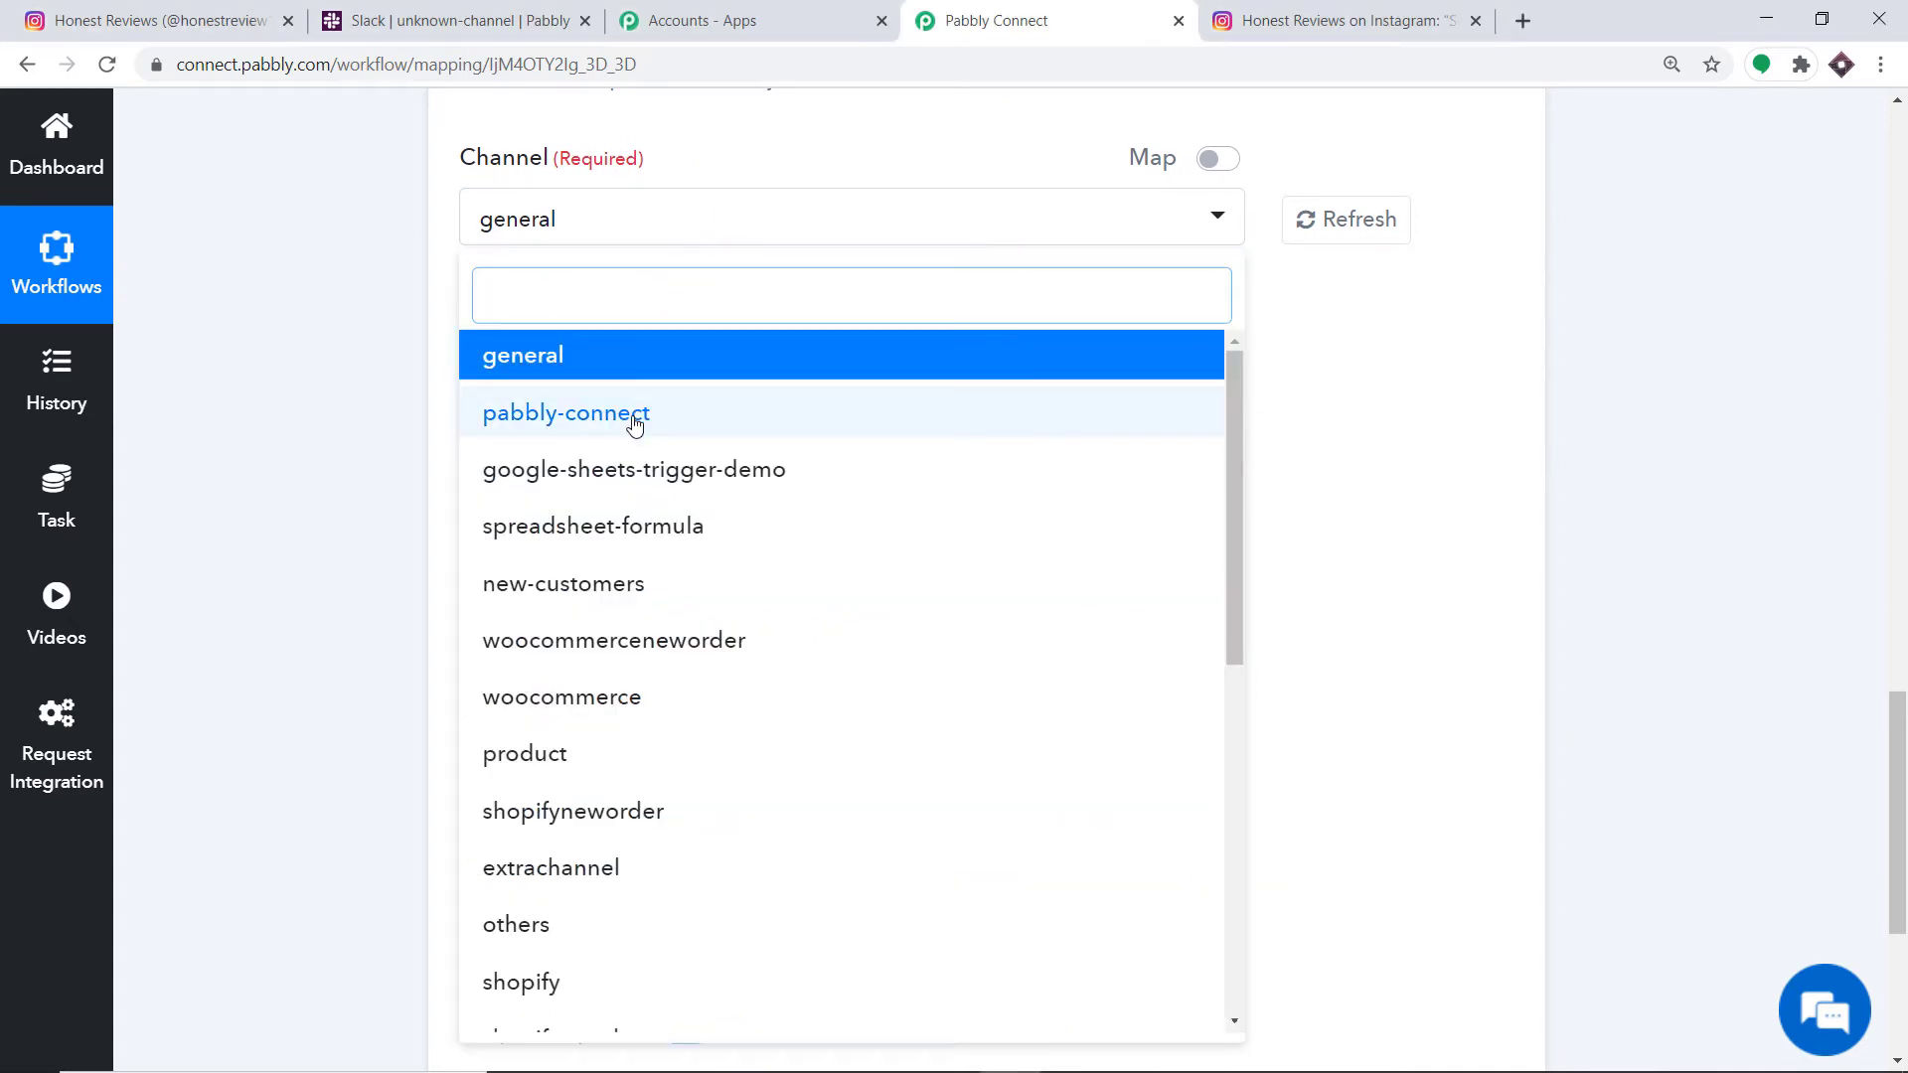
{"action": "scroll", "coordinate": [636, 423], "scroll_direction": "down", "scroll_amount": 8}
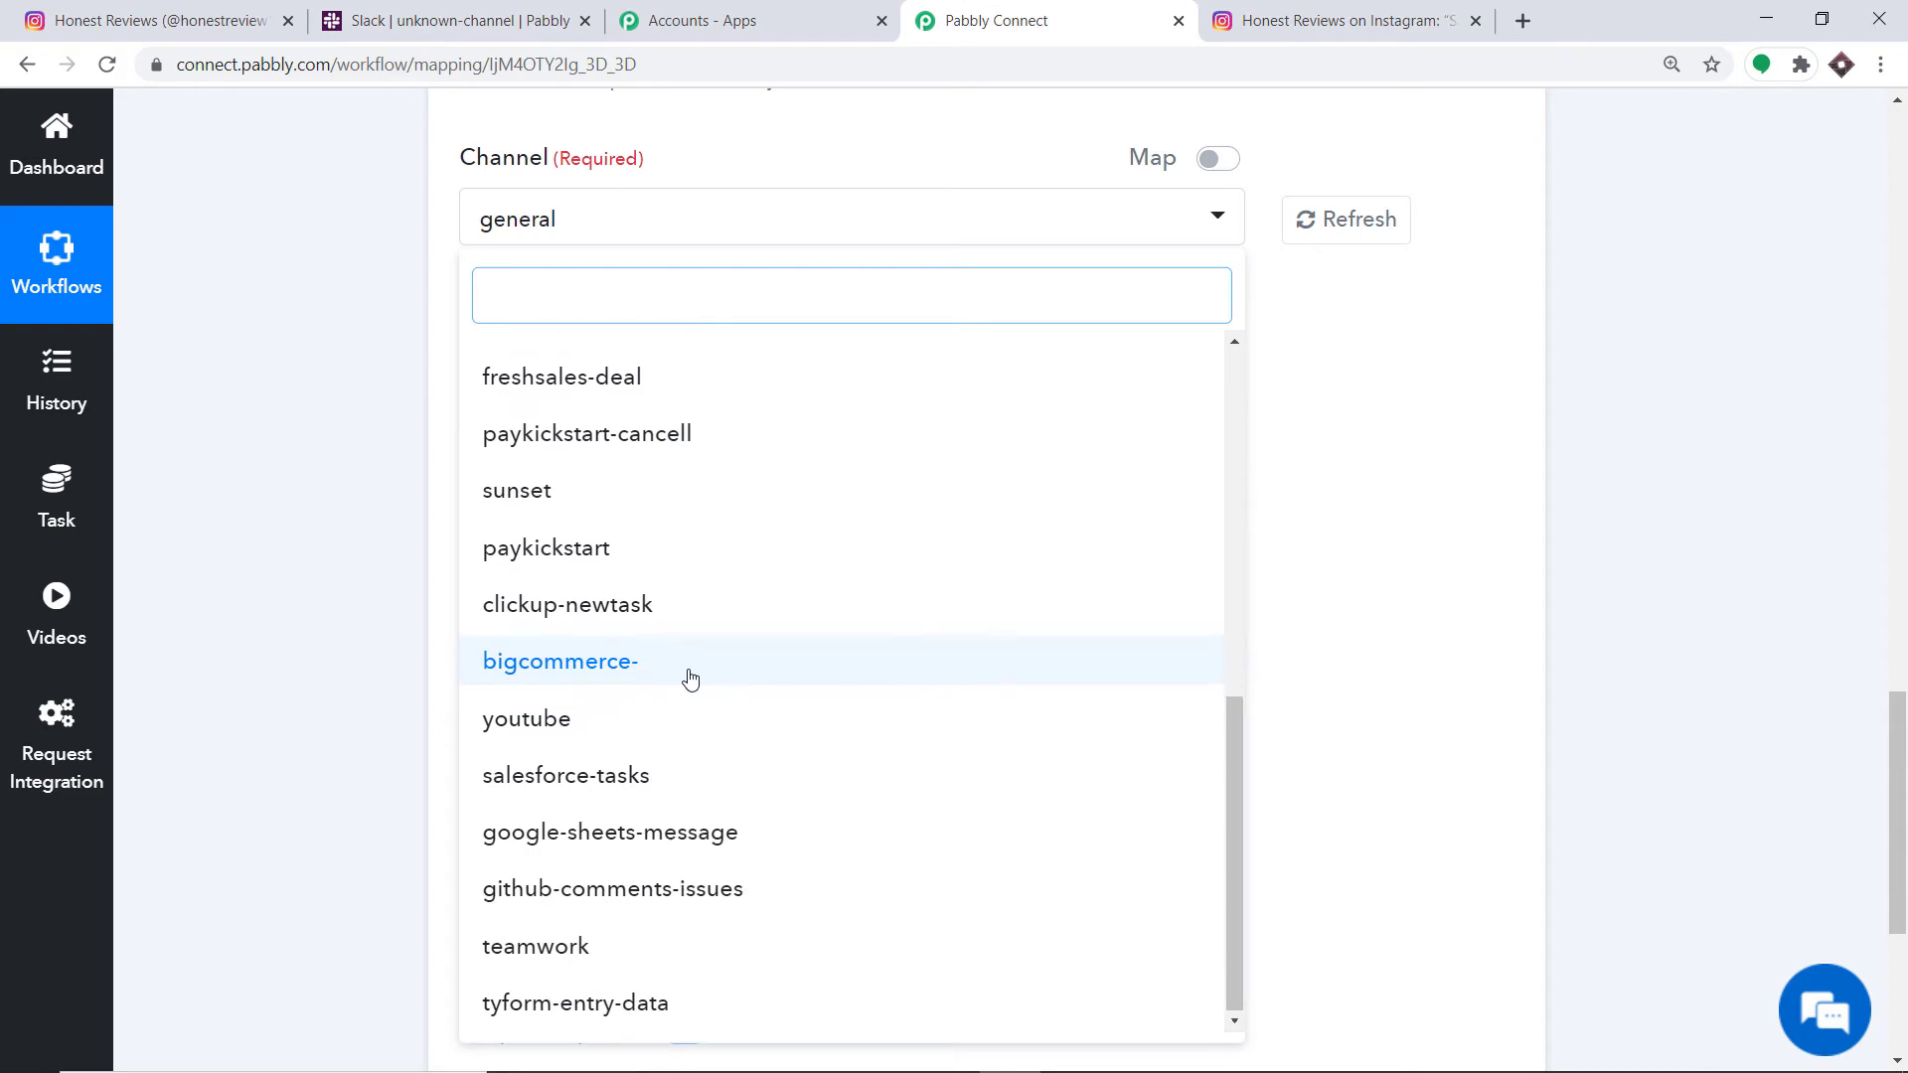
{"action": "scroll", "coordinate": [690, 678], "scroll_direction": "up", "scroll_amount": 8}
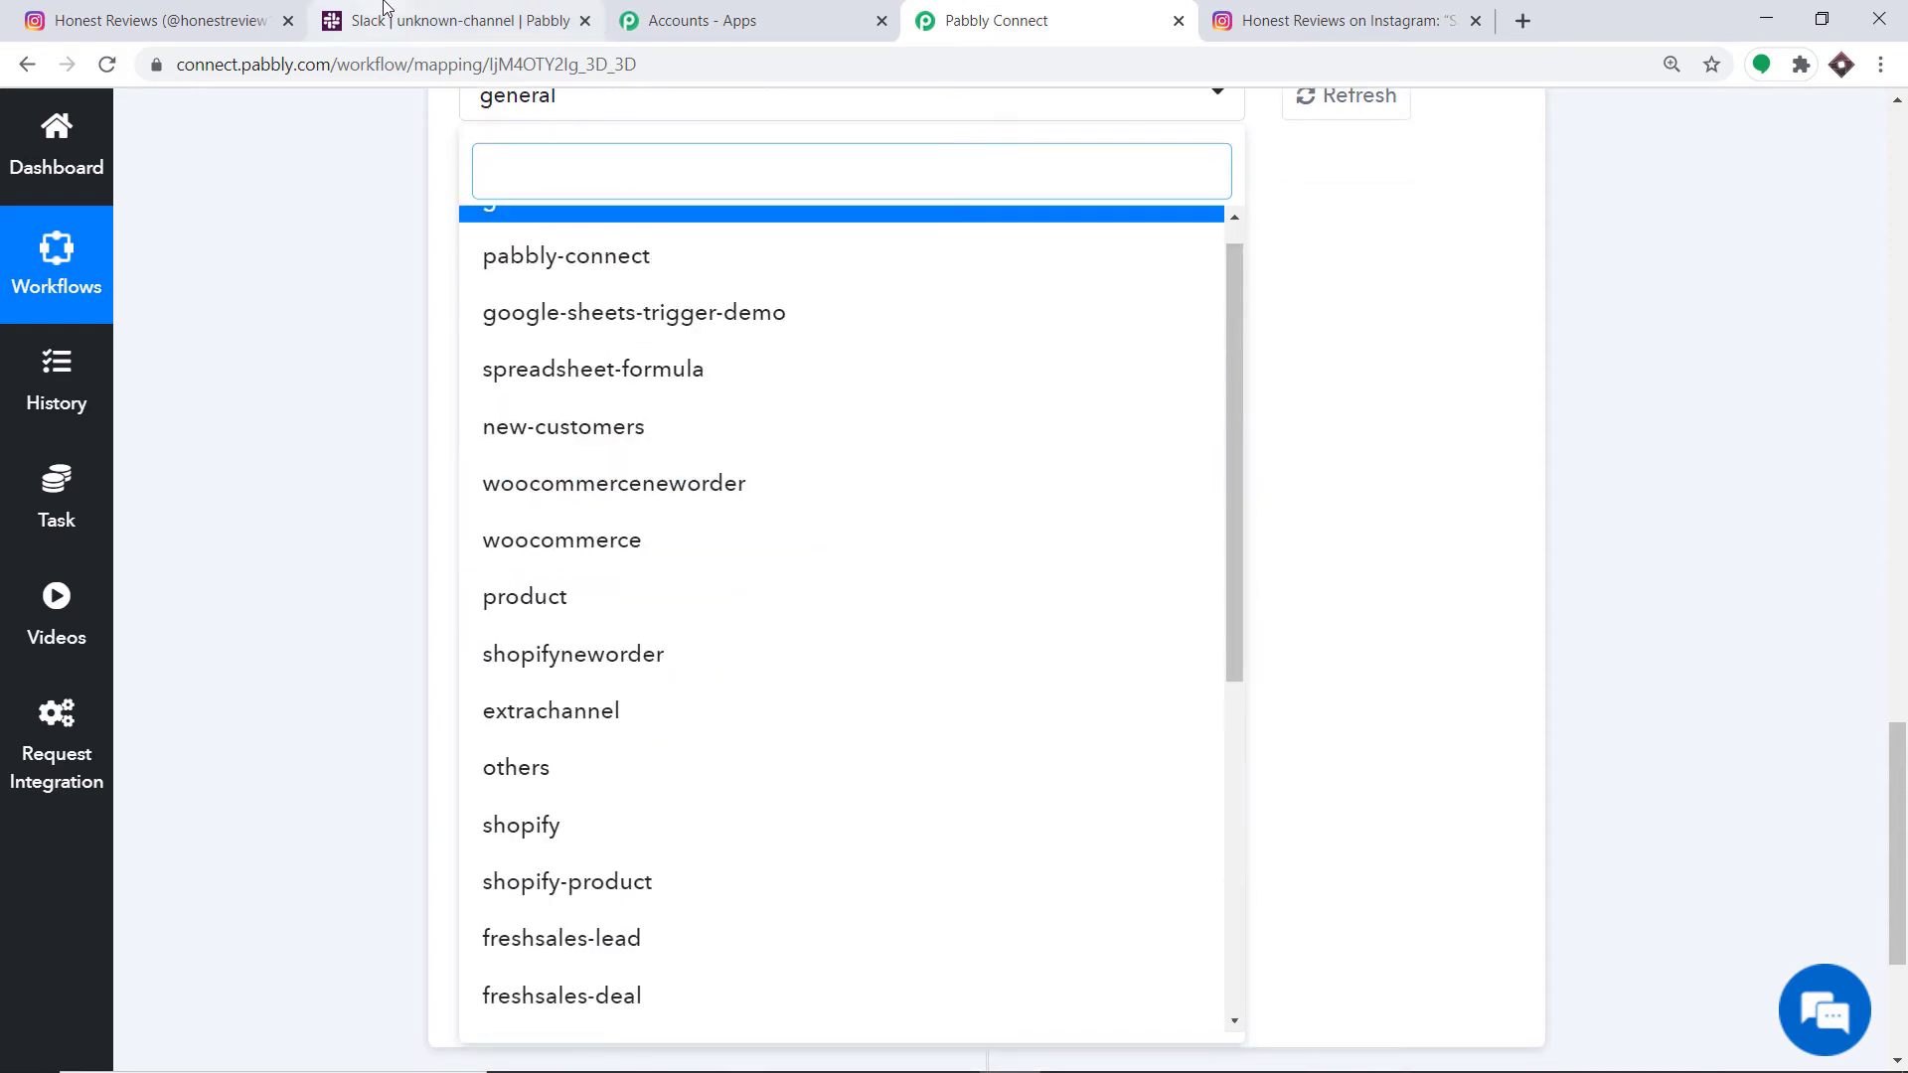
{"action": "left_click", "coordinate": [387, 9]}
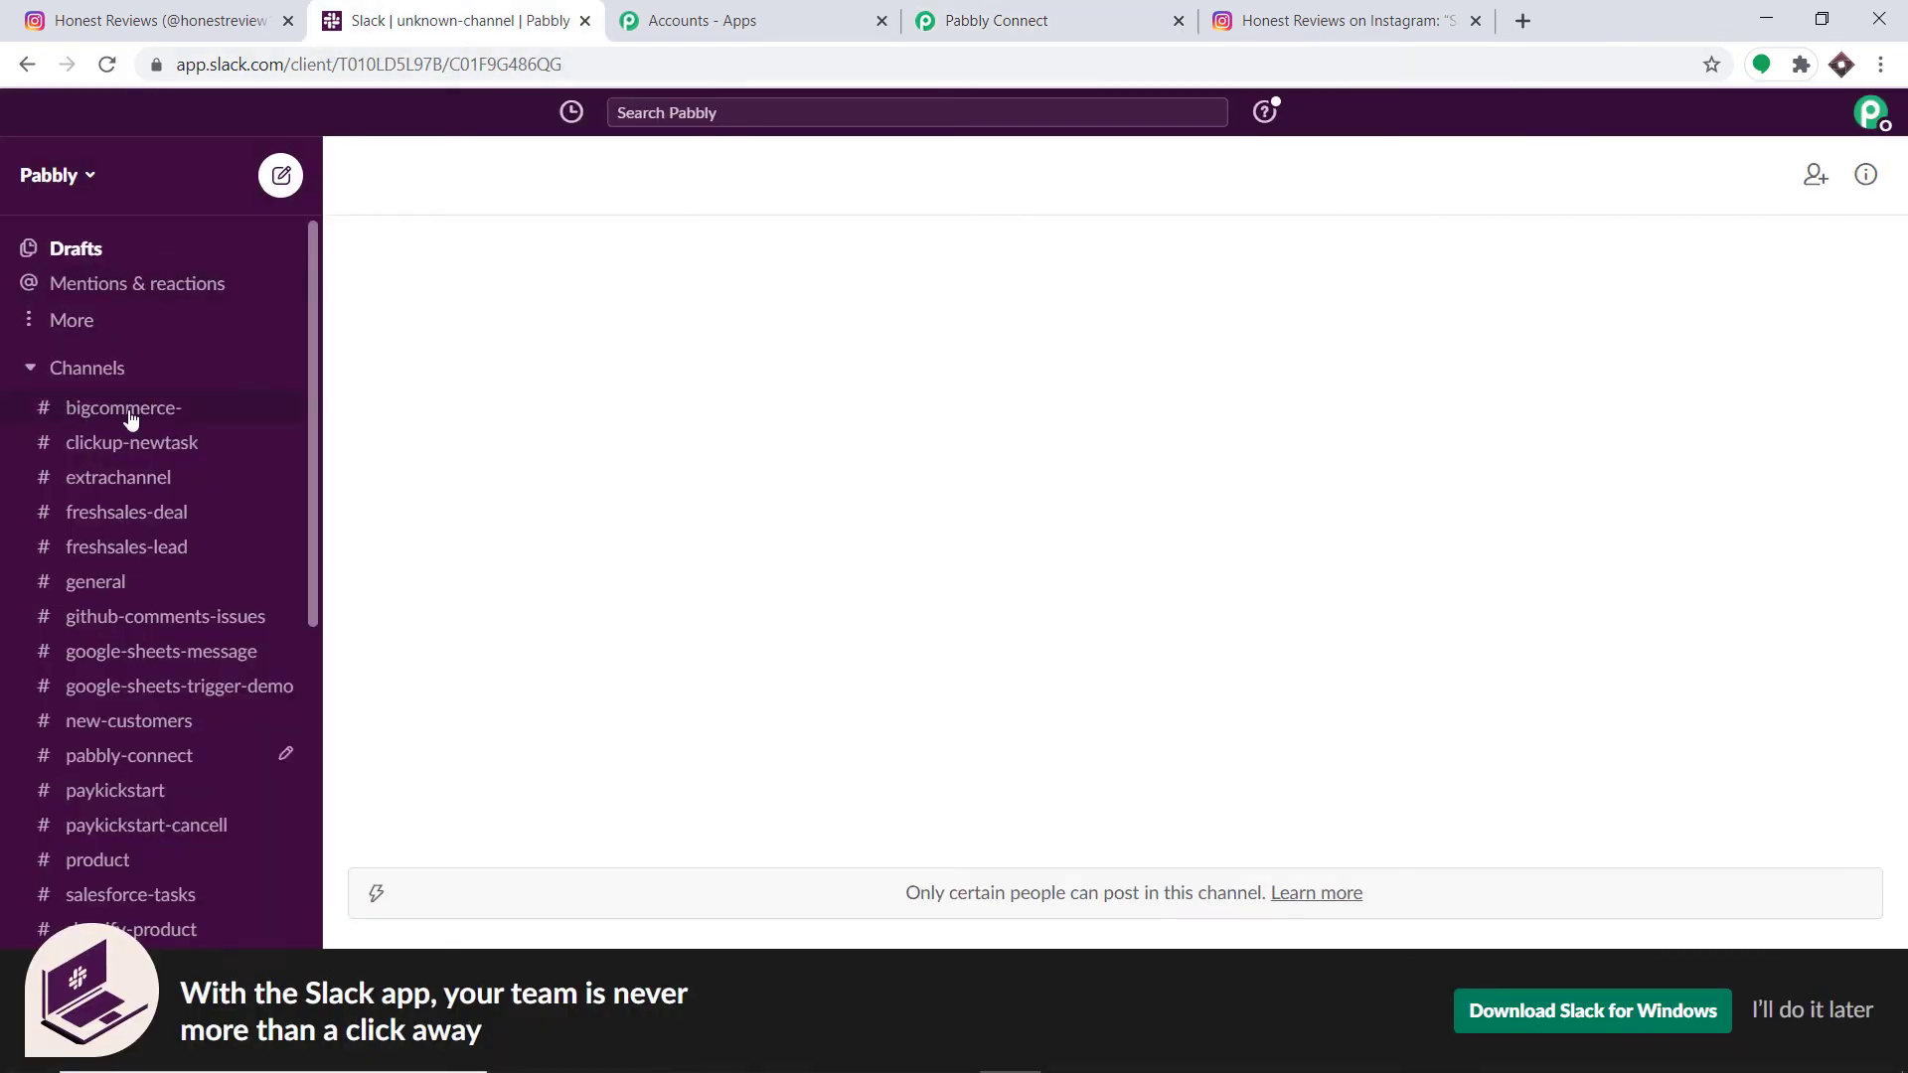
{"action": "scroll", "coordinate": [139, 438], "scroll_direction": "down", "scroll_amount": 3}
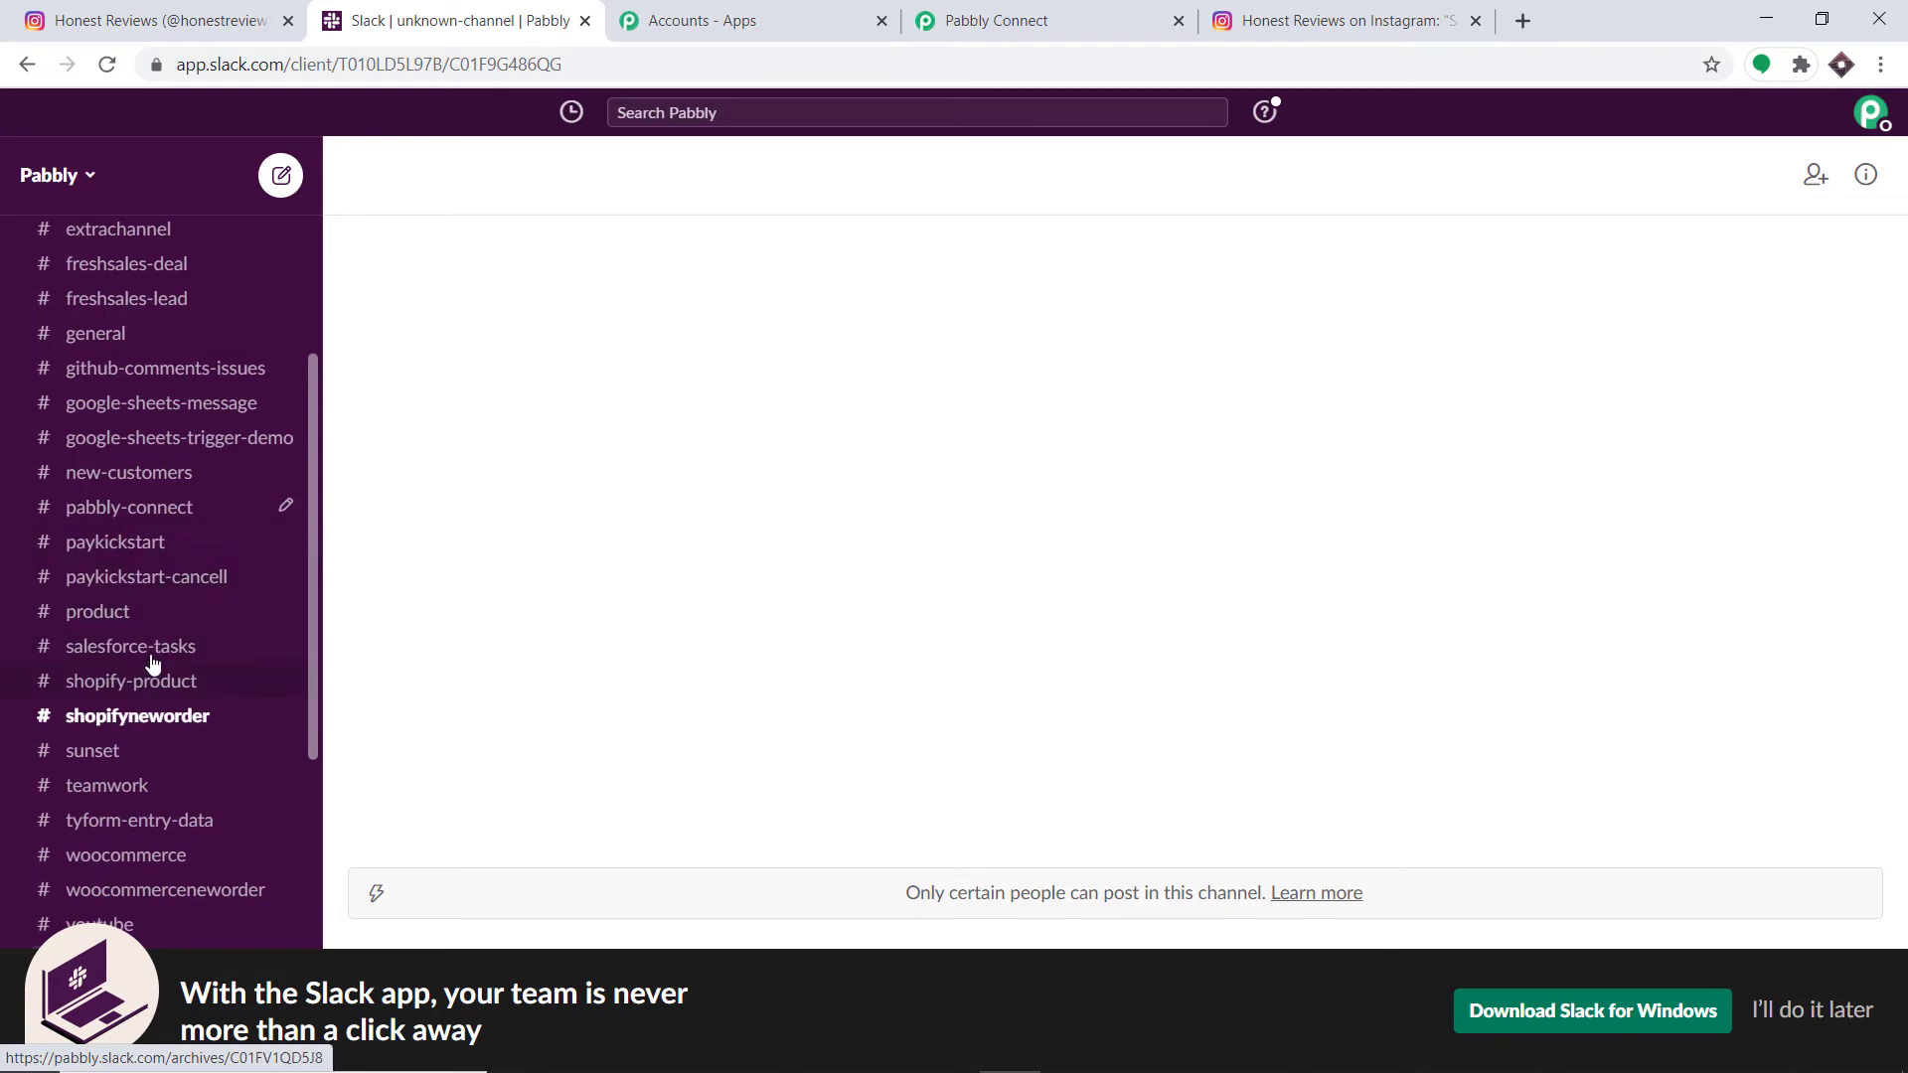
{"action": "scroll", "coordinate": [152, 636], "scroll_direction": "up", "scroll_amount": 3}
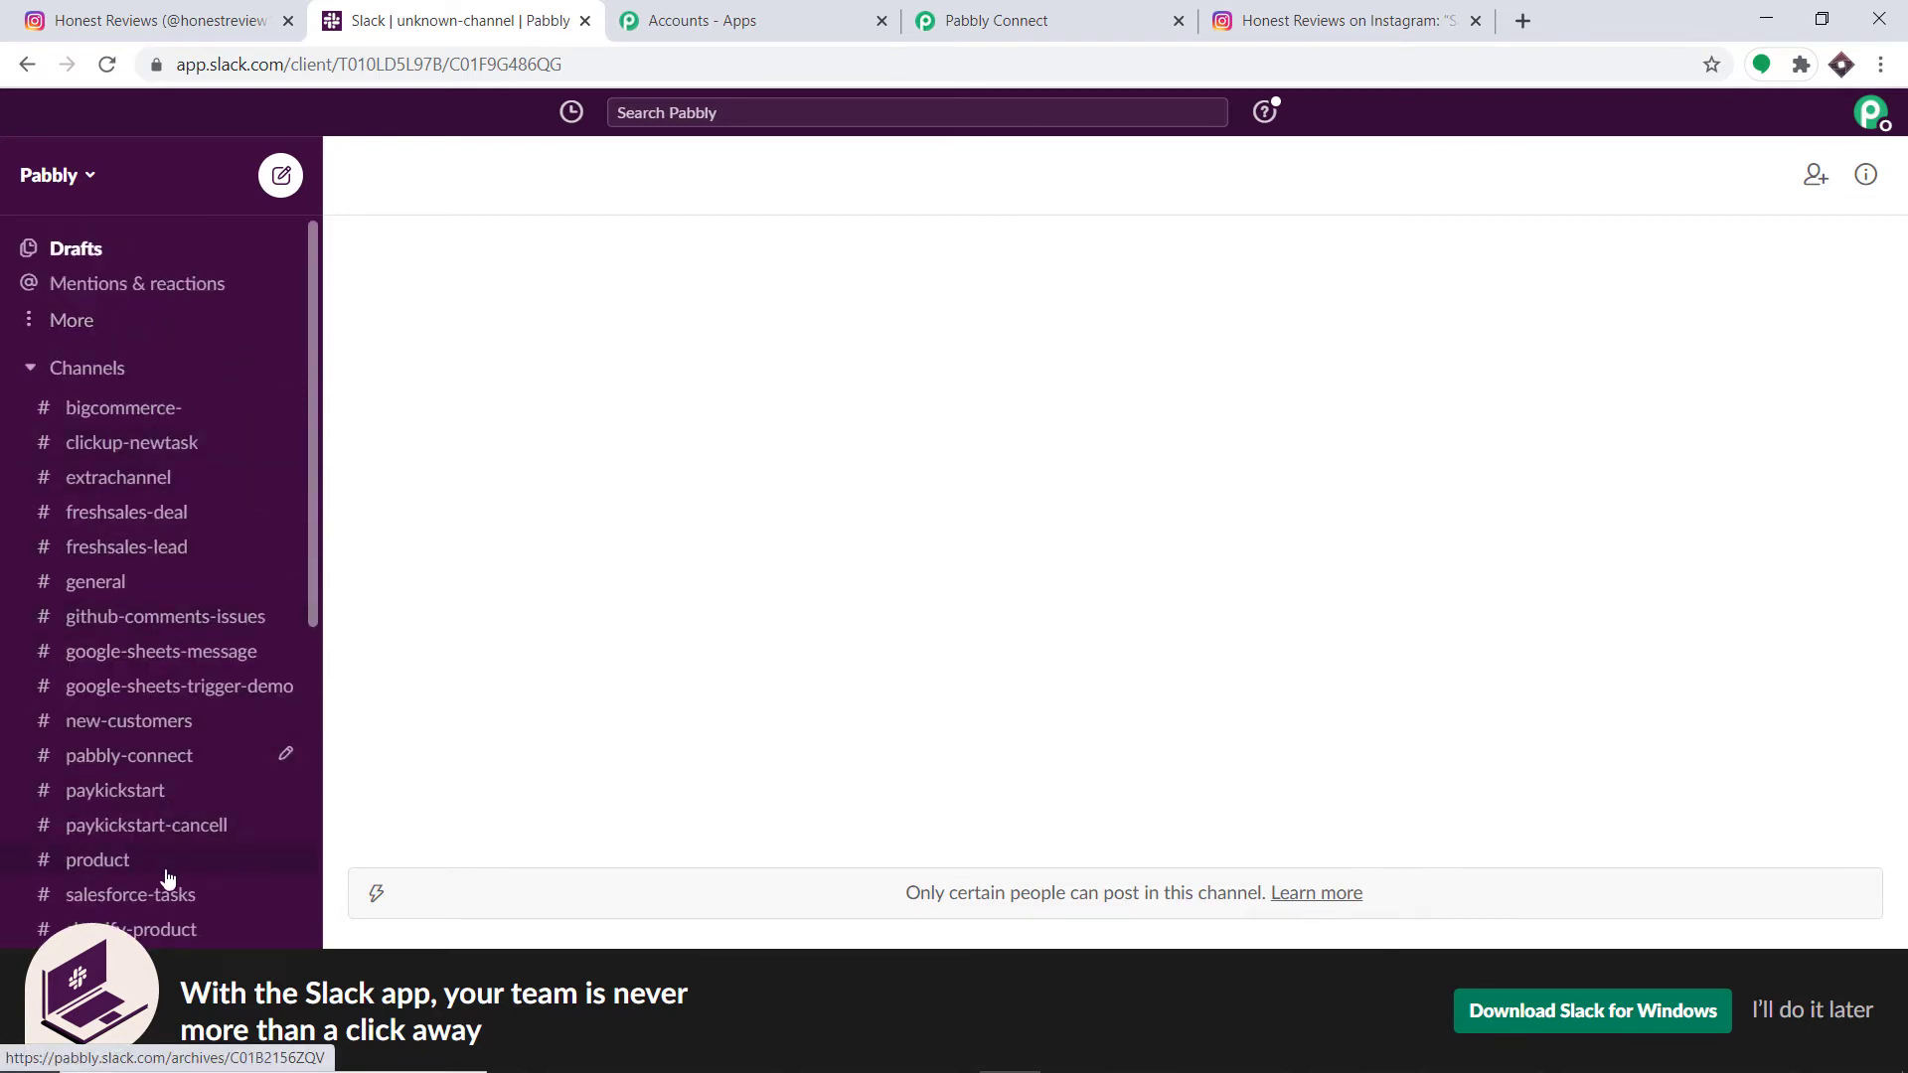
{"action": "left_click", "coordinate": [1069, 12]}
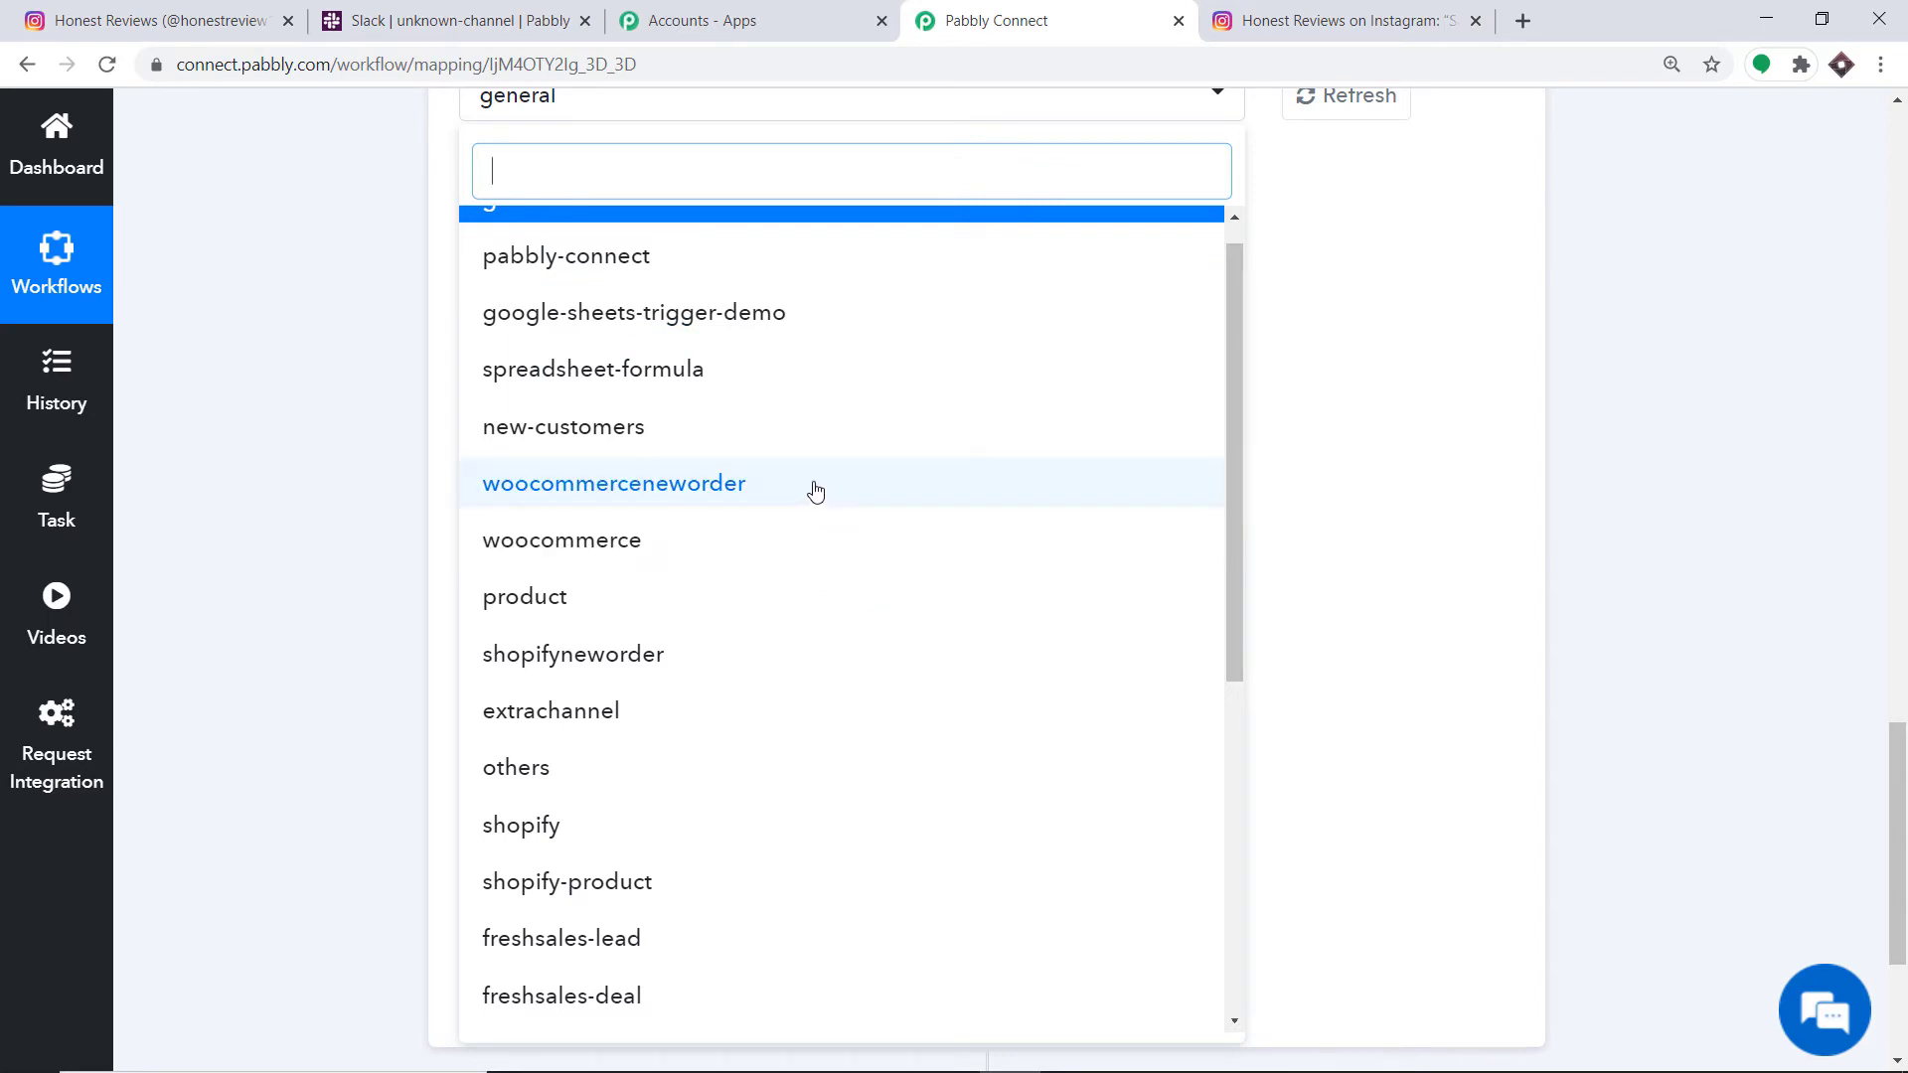
{"action": "left_click", "coordinate": [1326, 311]}
In Slack, create a public channel named instagram and add all members of Pabbly to it.
{"action": "left_click", "coordinate": [502, 8]}
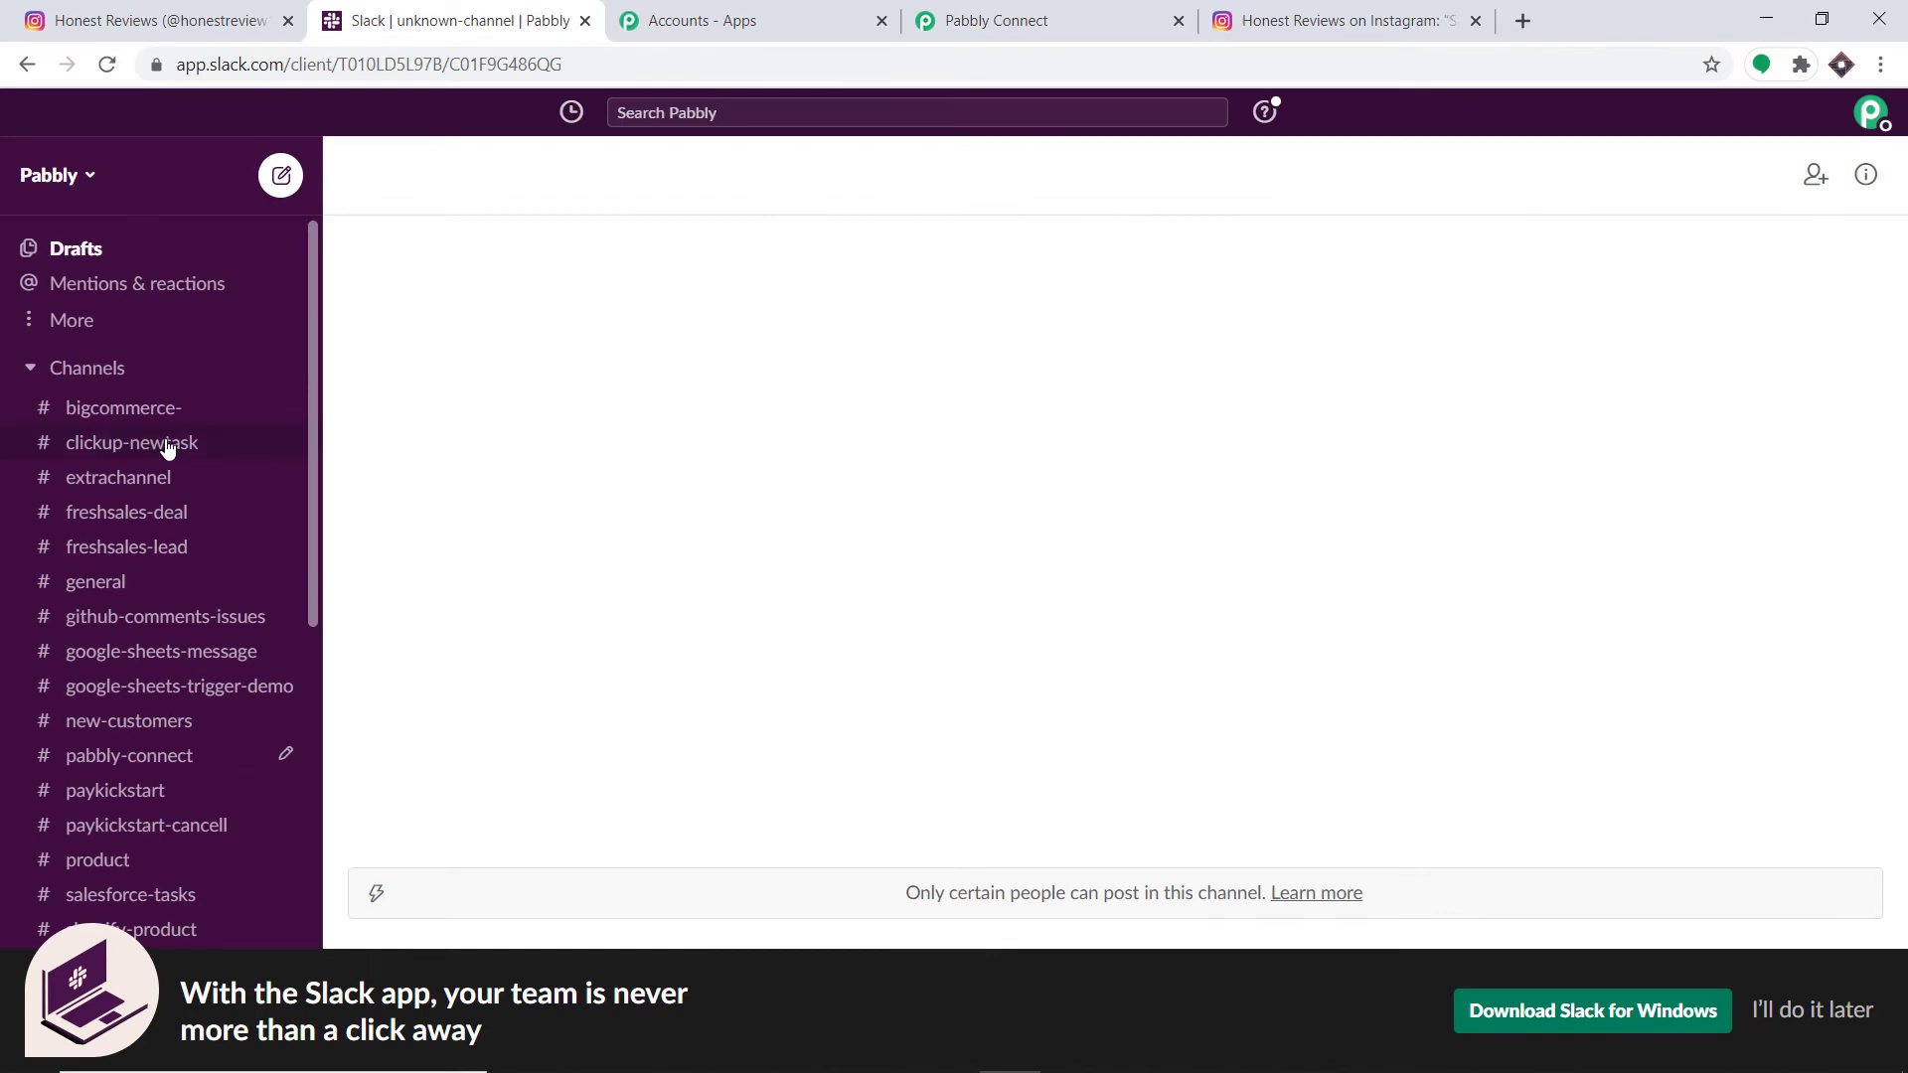
{"action": "scroll", "coordinate": [169, 448], "scroll_direction": "down", "scroll_amount": 6}
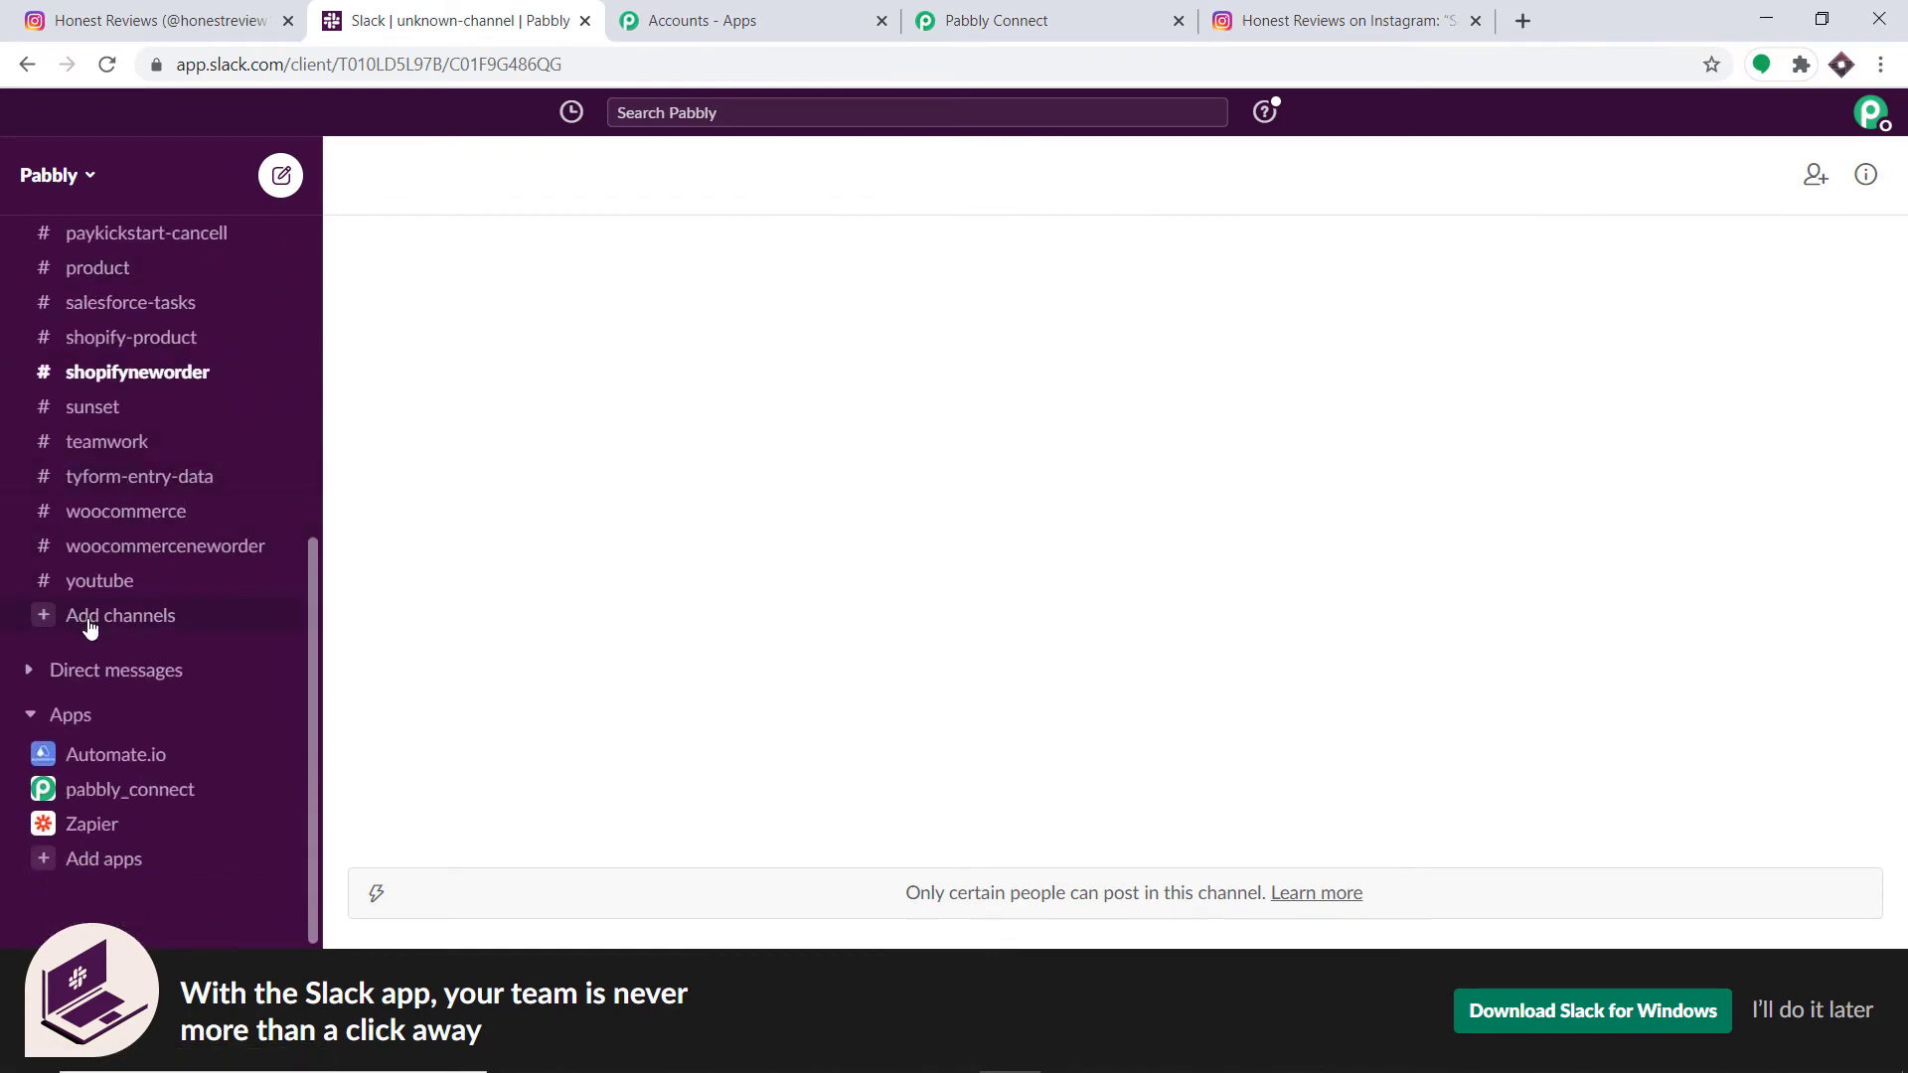
{"action": "left_click", "coordinate": [89, 624]}
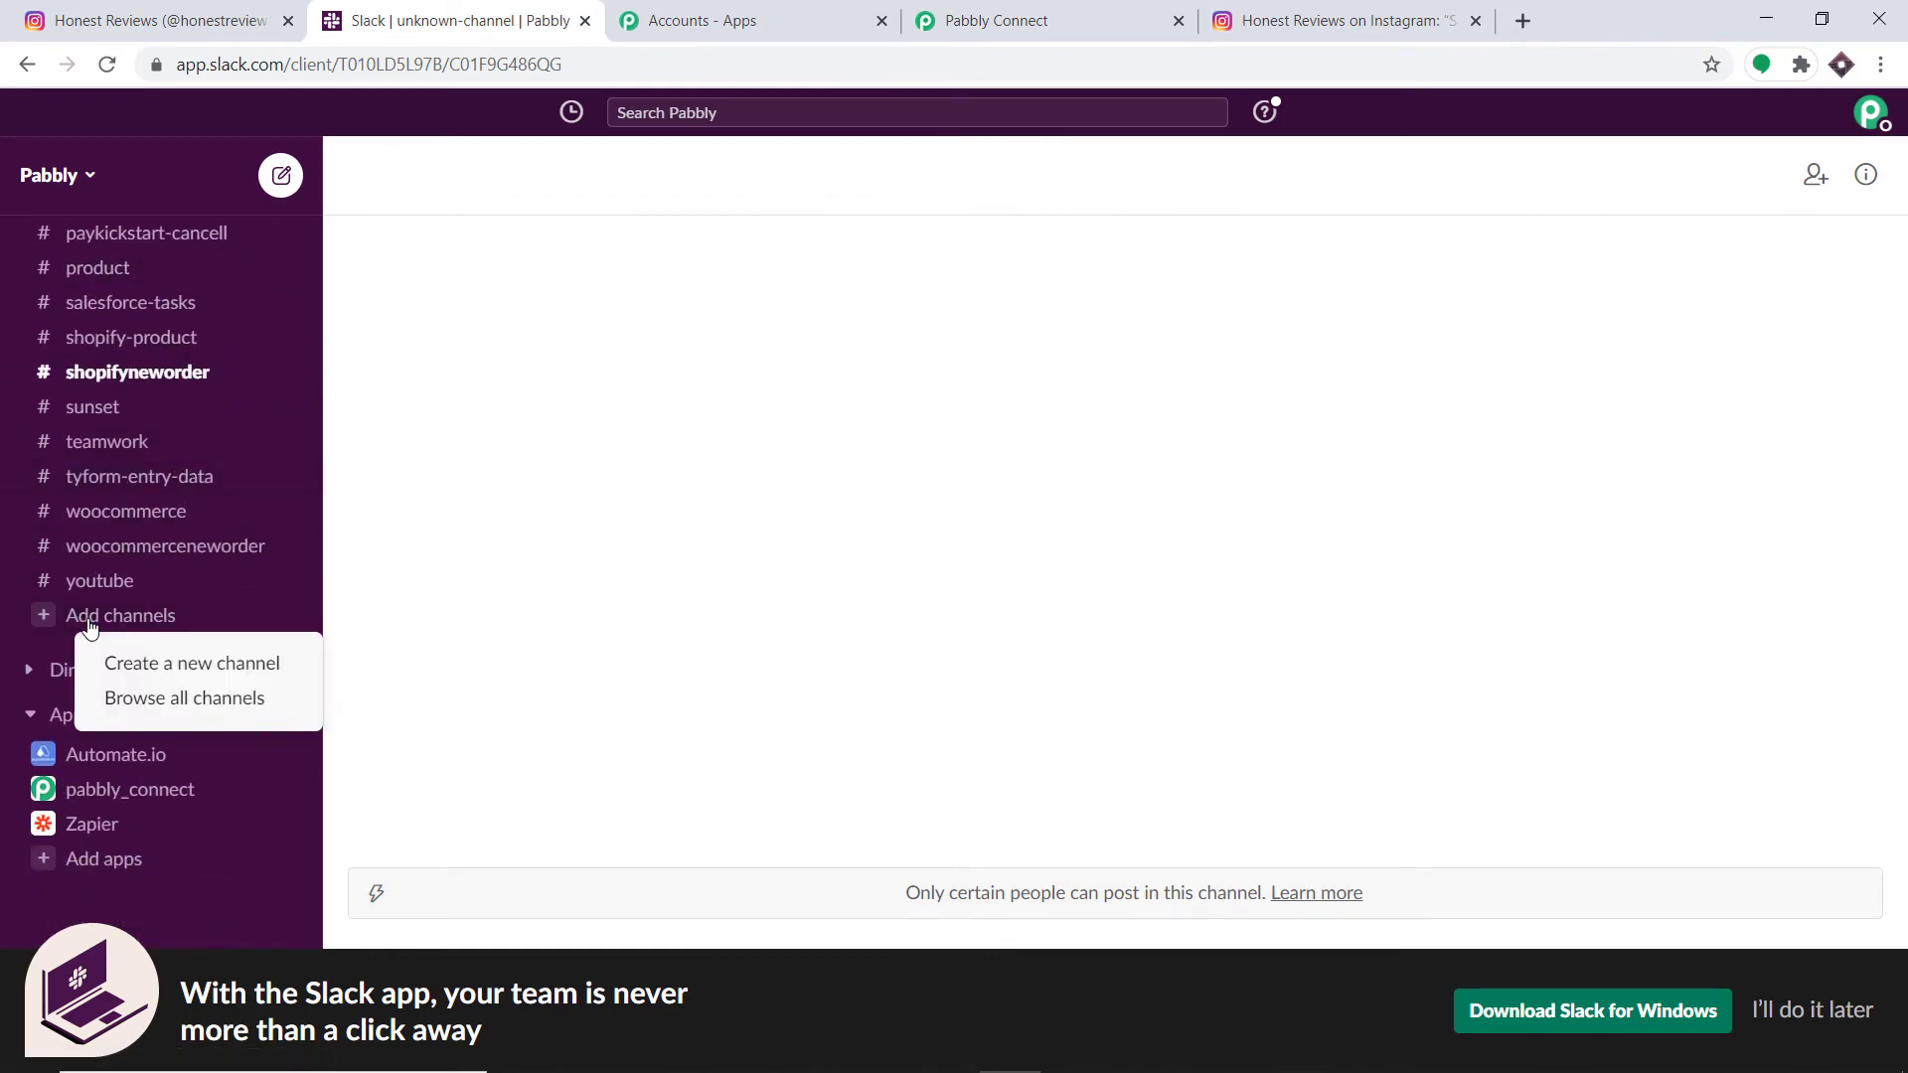
{"action": "left_click", "coordinate": [122, 664]}
{"action": "left_click", "coordinate": [731, 496]}
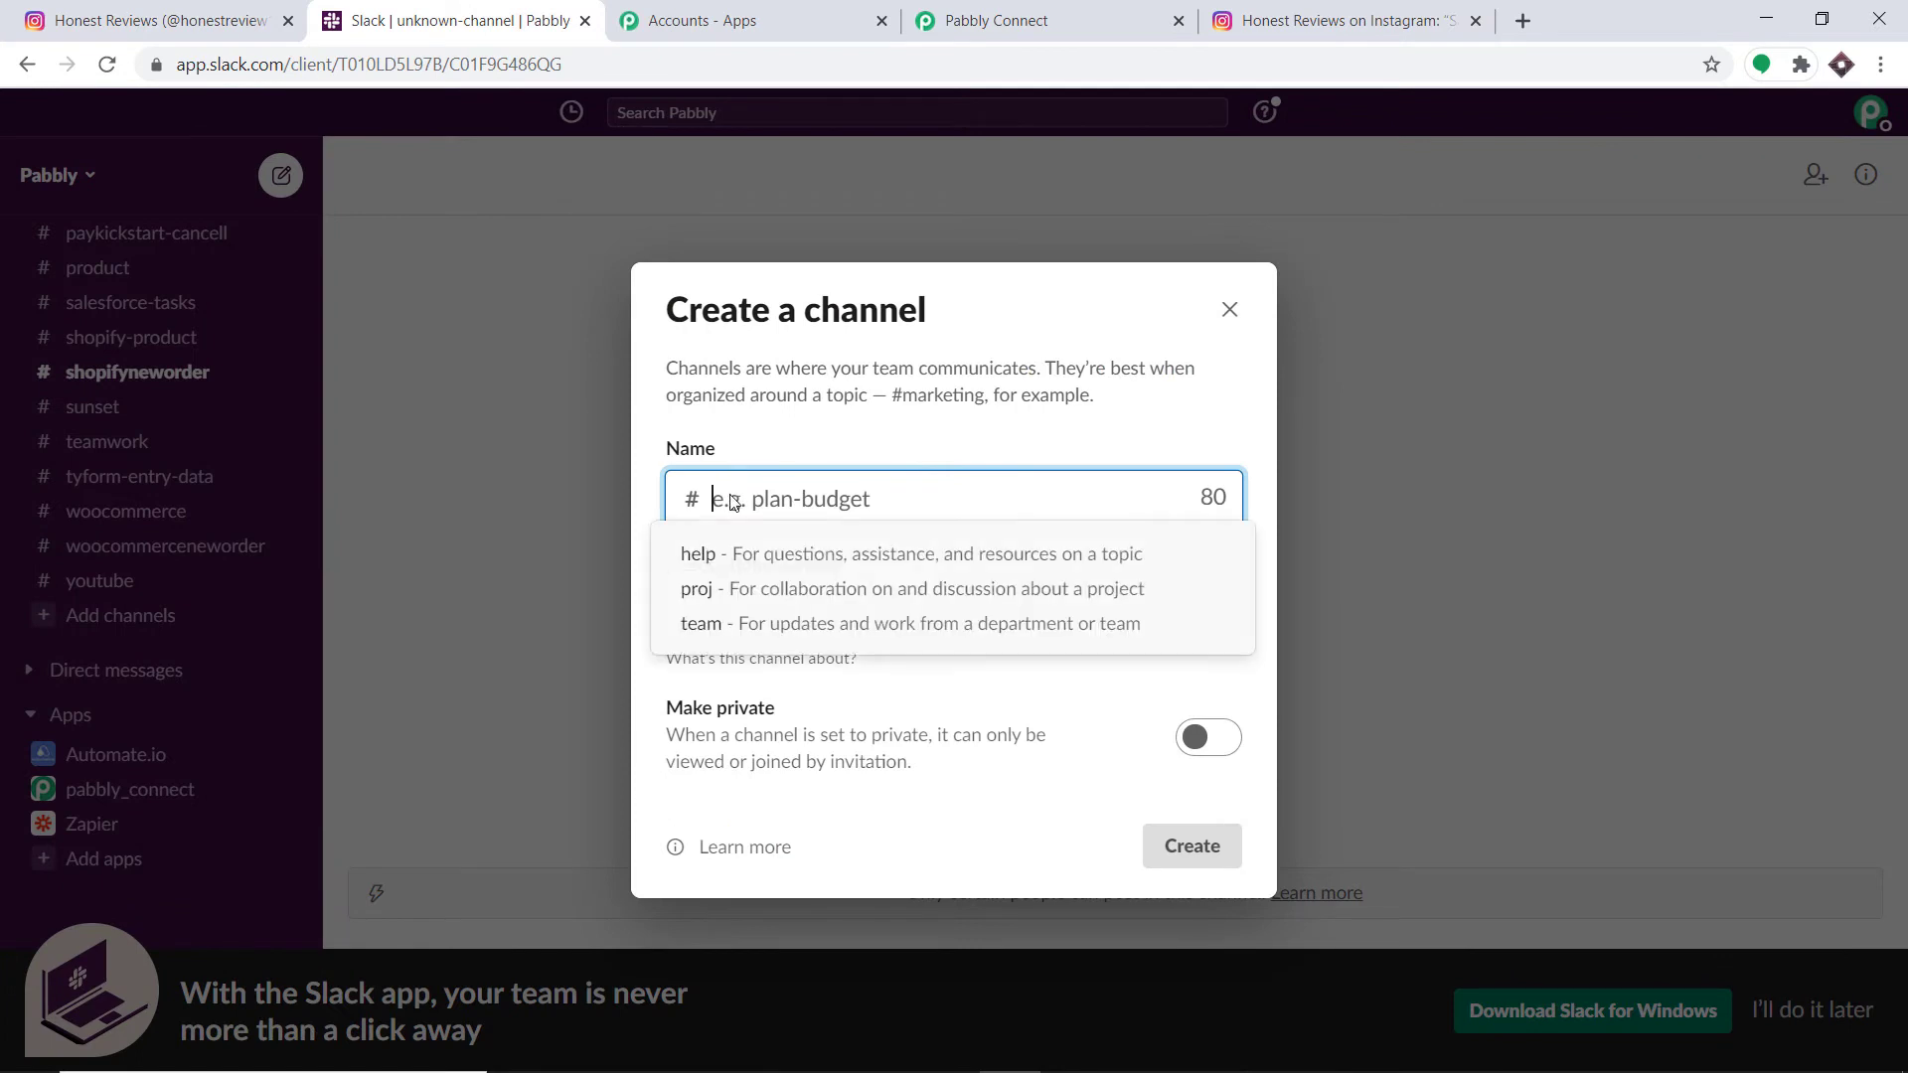
{"action": "type", "text": "instagram"}
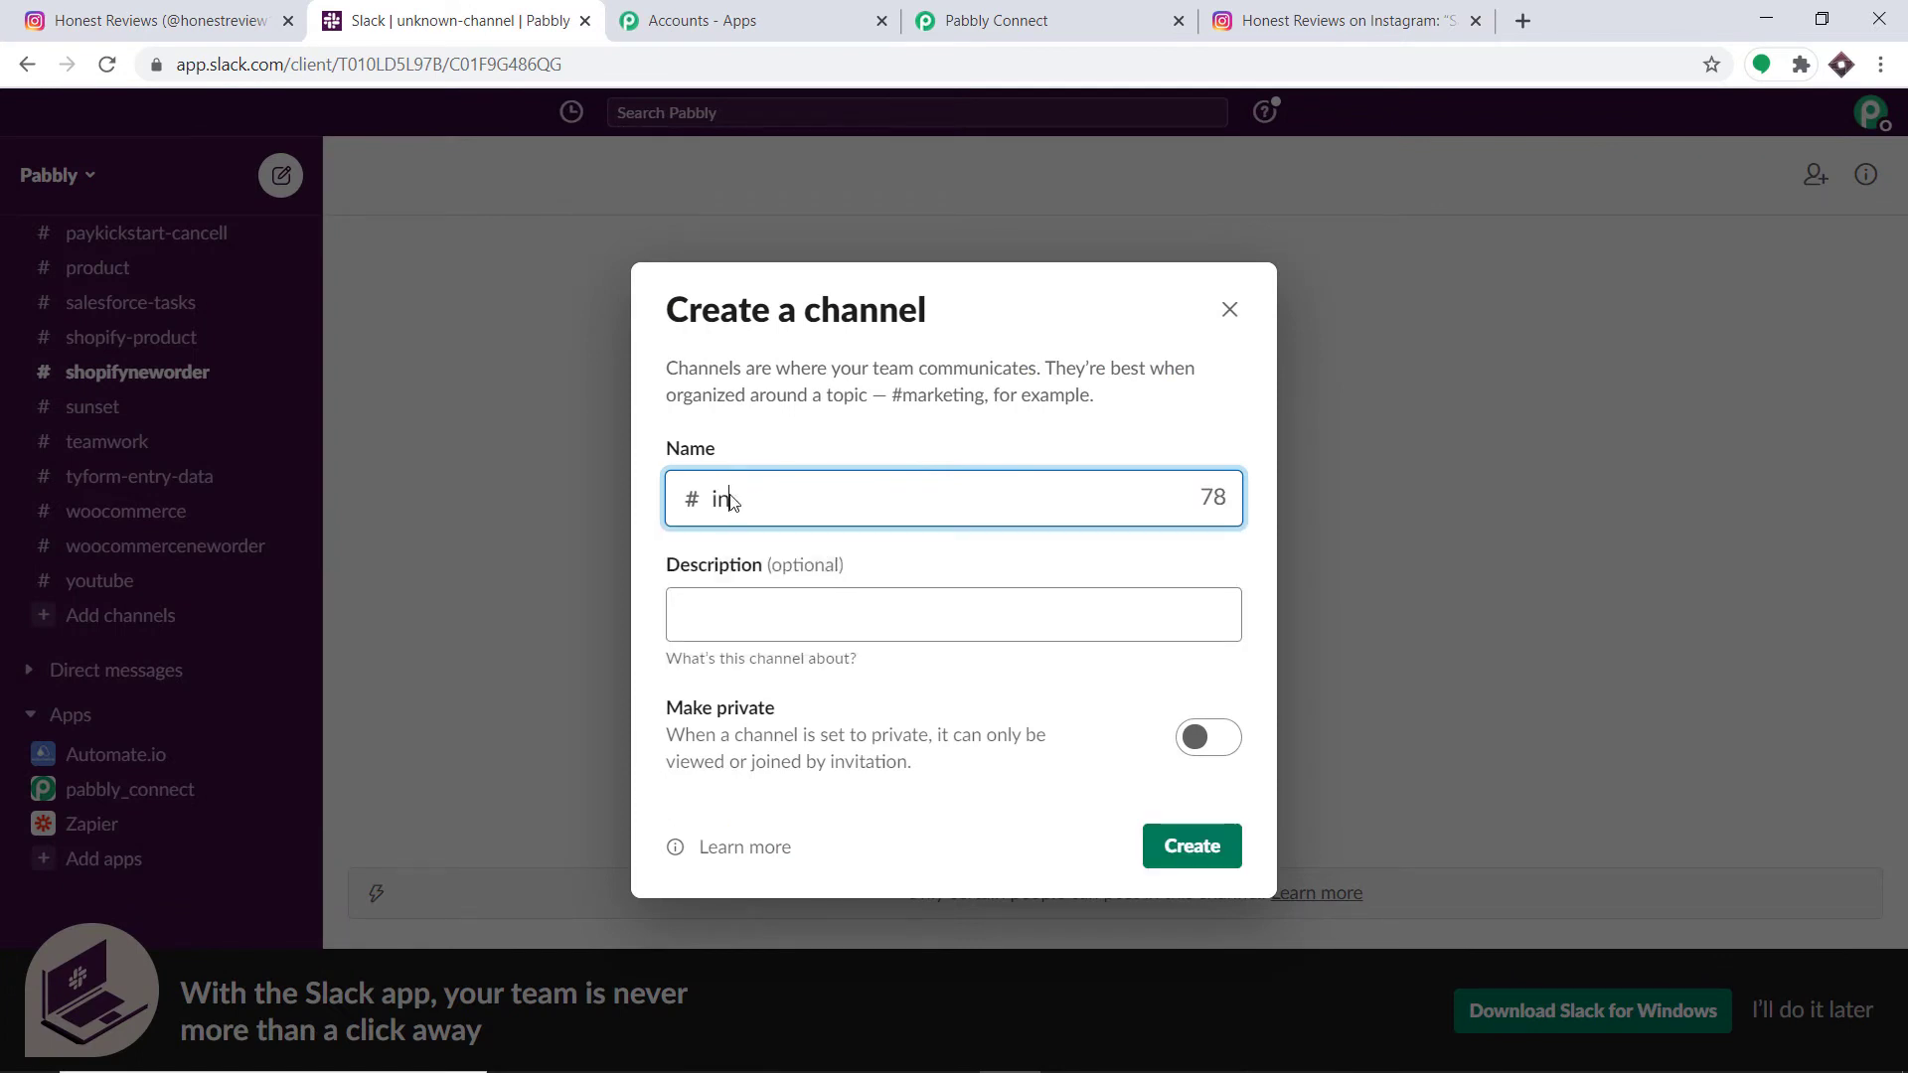
{"action": "type", "text": "-"}
{"action": "left_click", "coordinate": [1206, 845]}
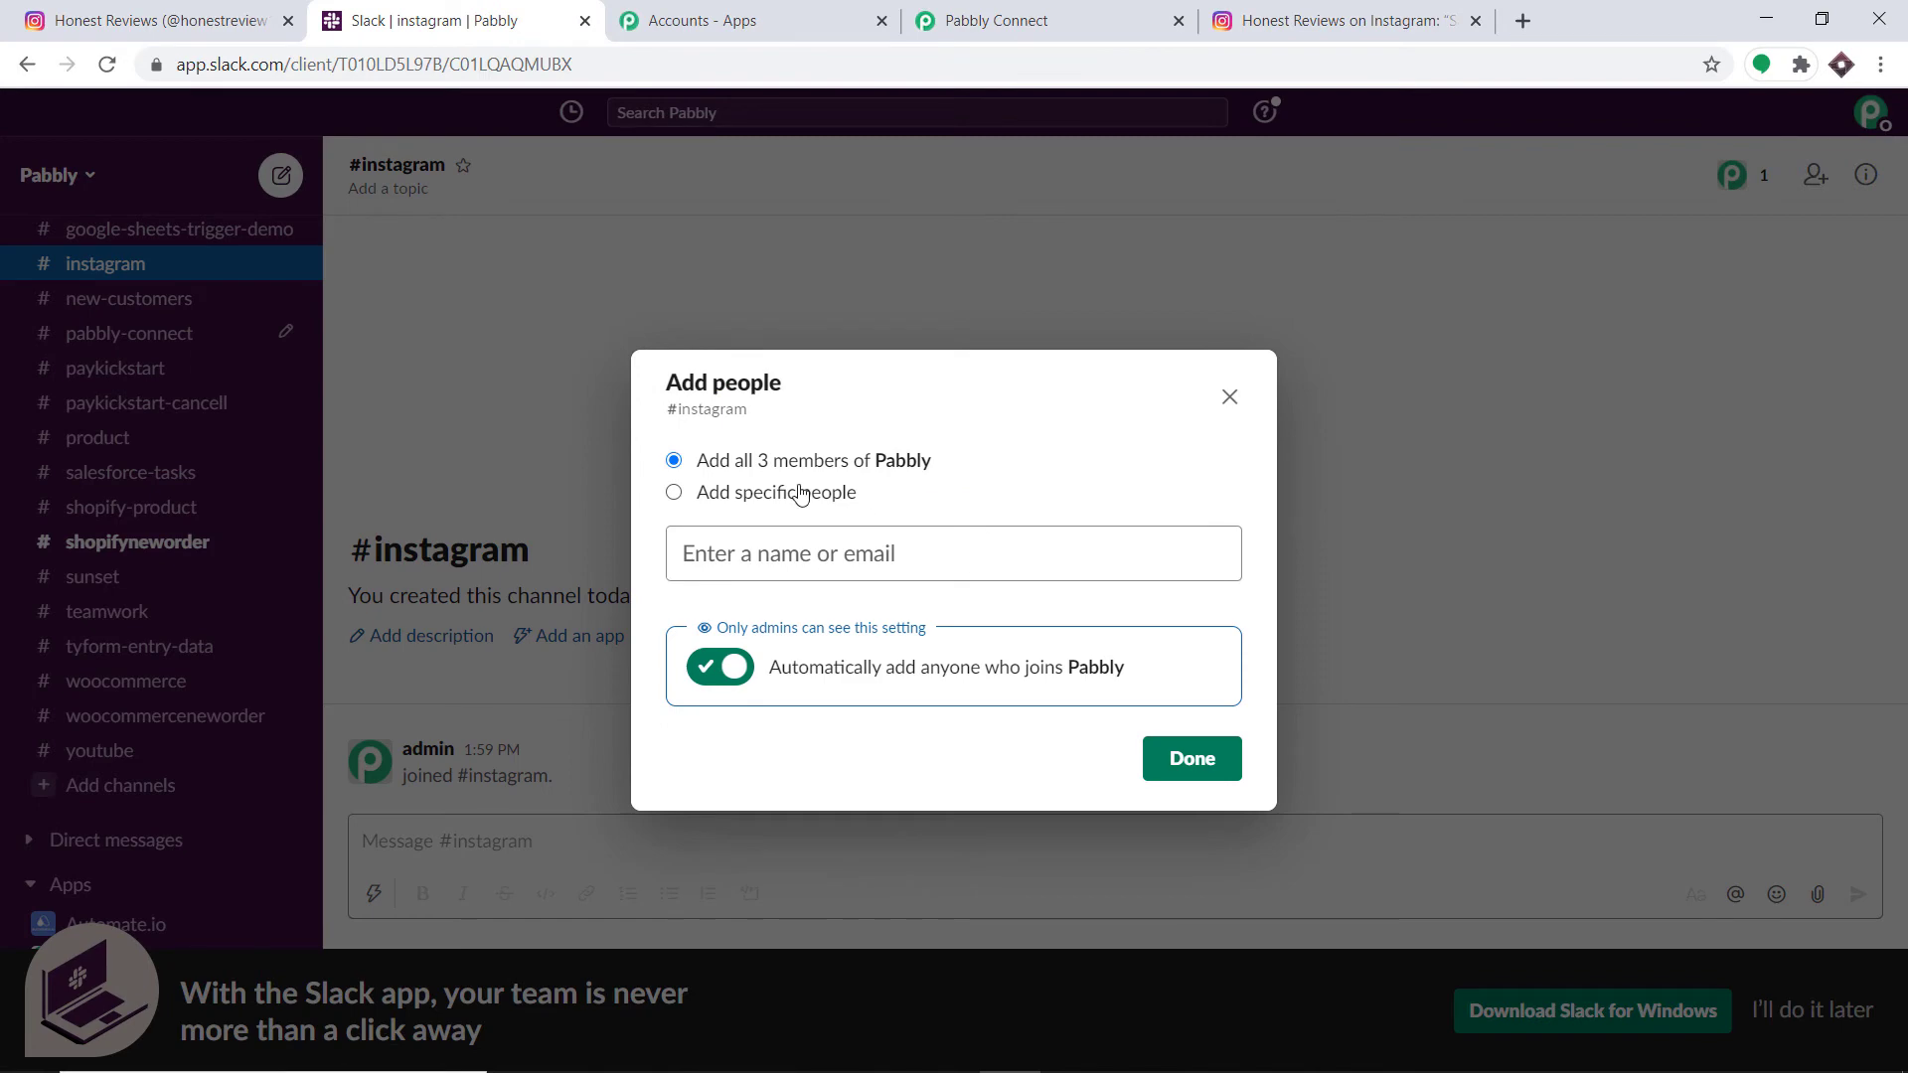
{"action": "left_click", "coordinate": [1193, 773]}
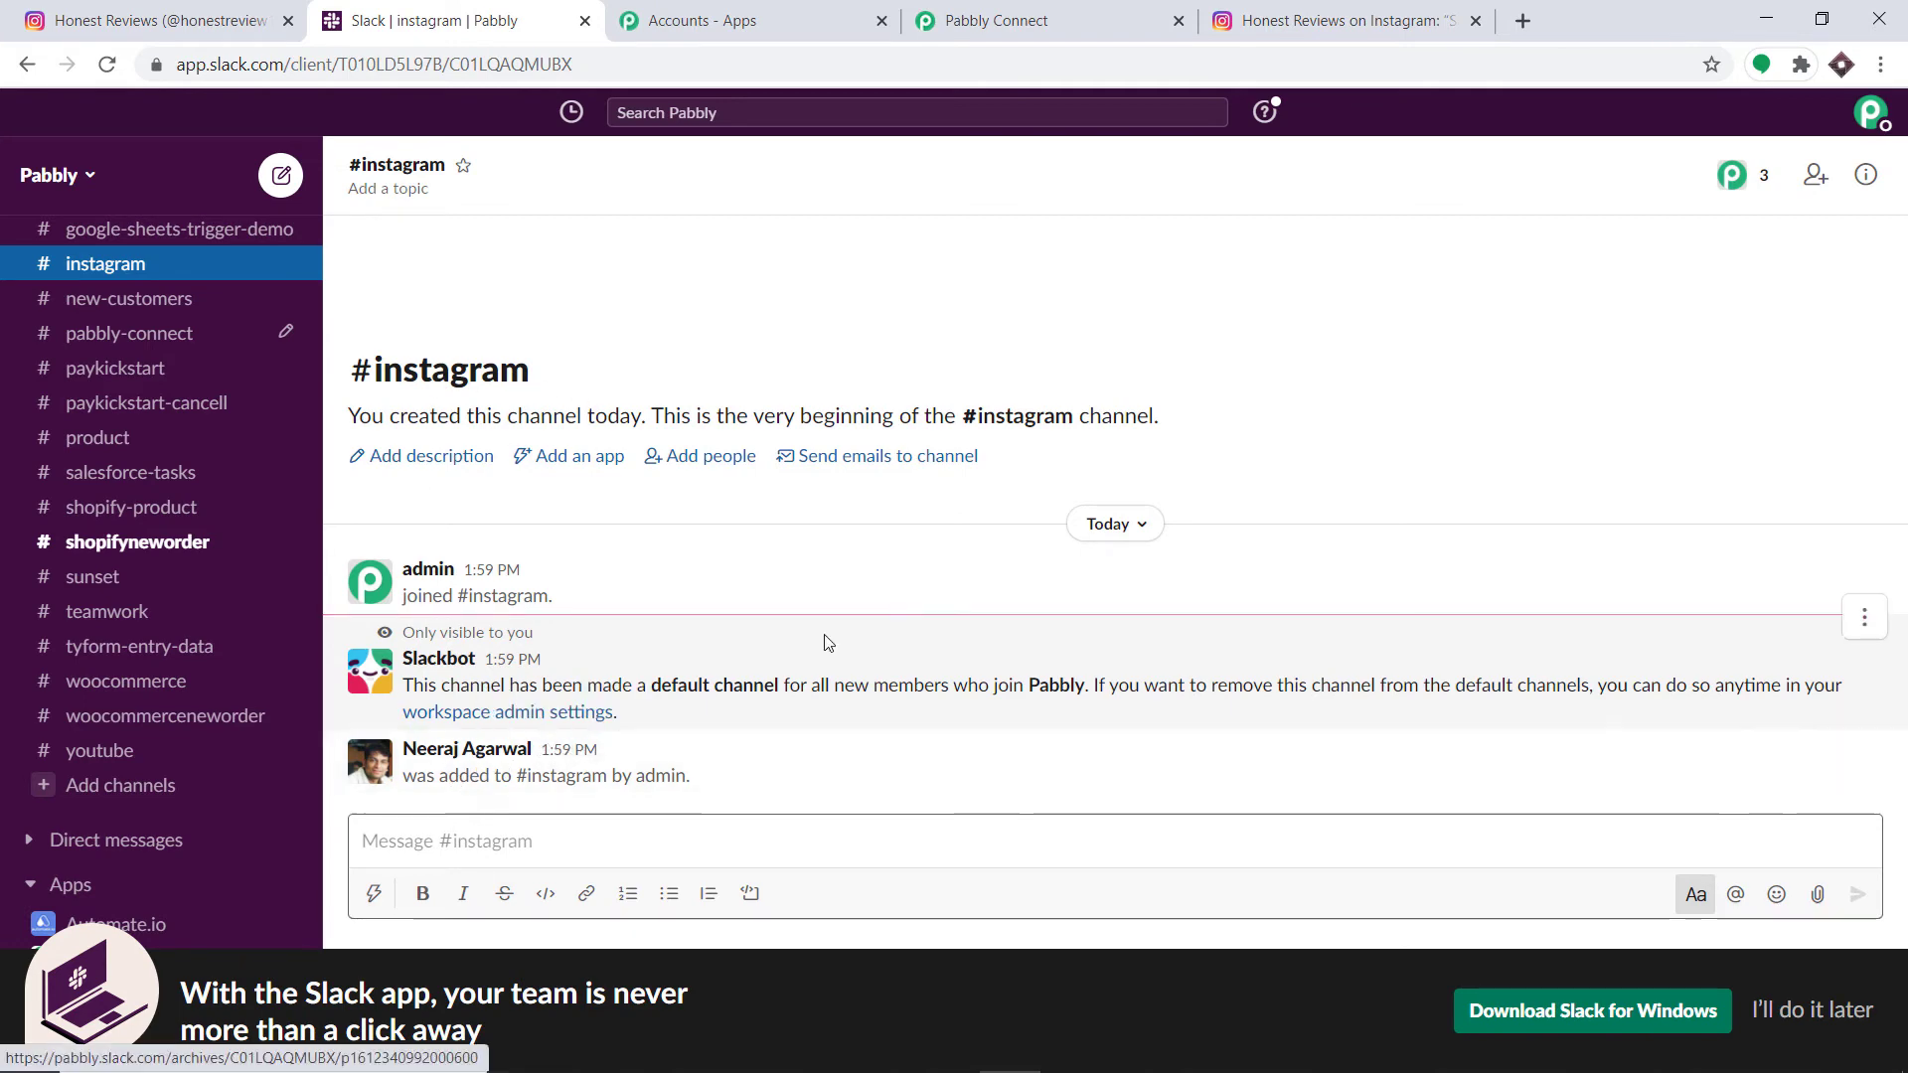
Return to the Pabbly Connect workflow, refresh the Slack action's channel list and choose the instagram channel.
{"action": "left_click", "coordinate": [1040, 8]}
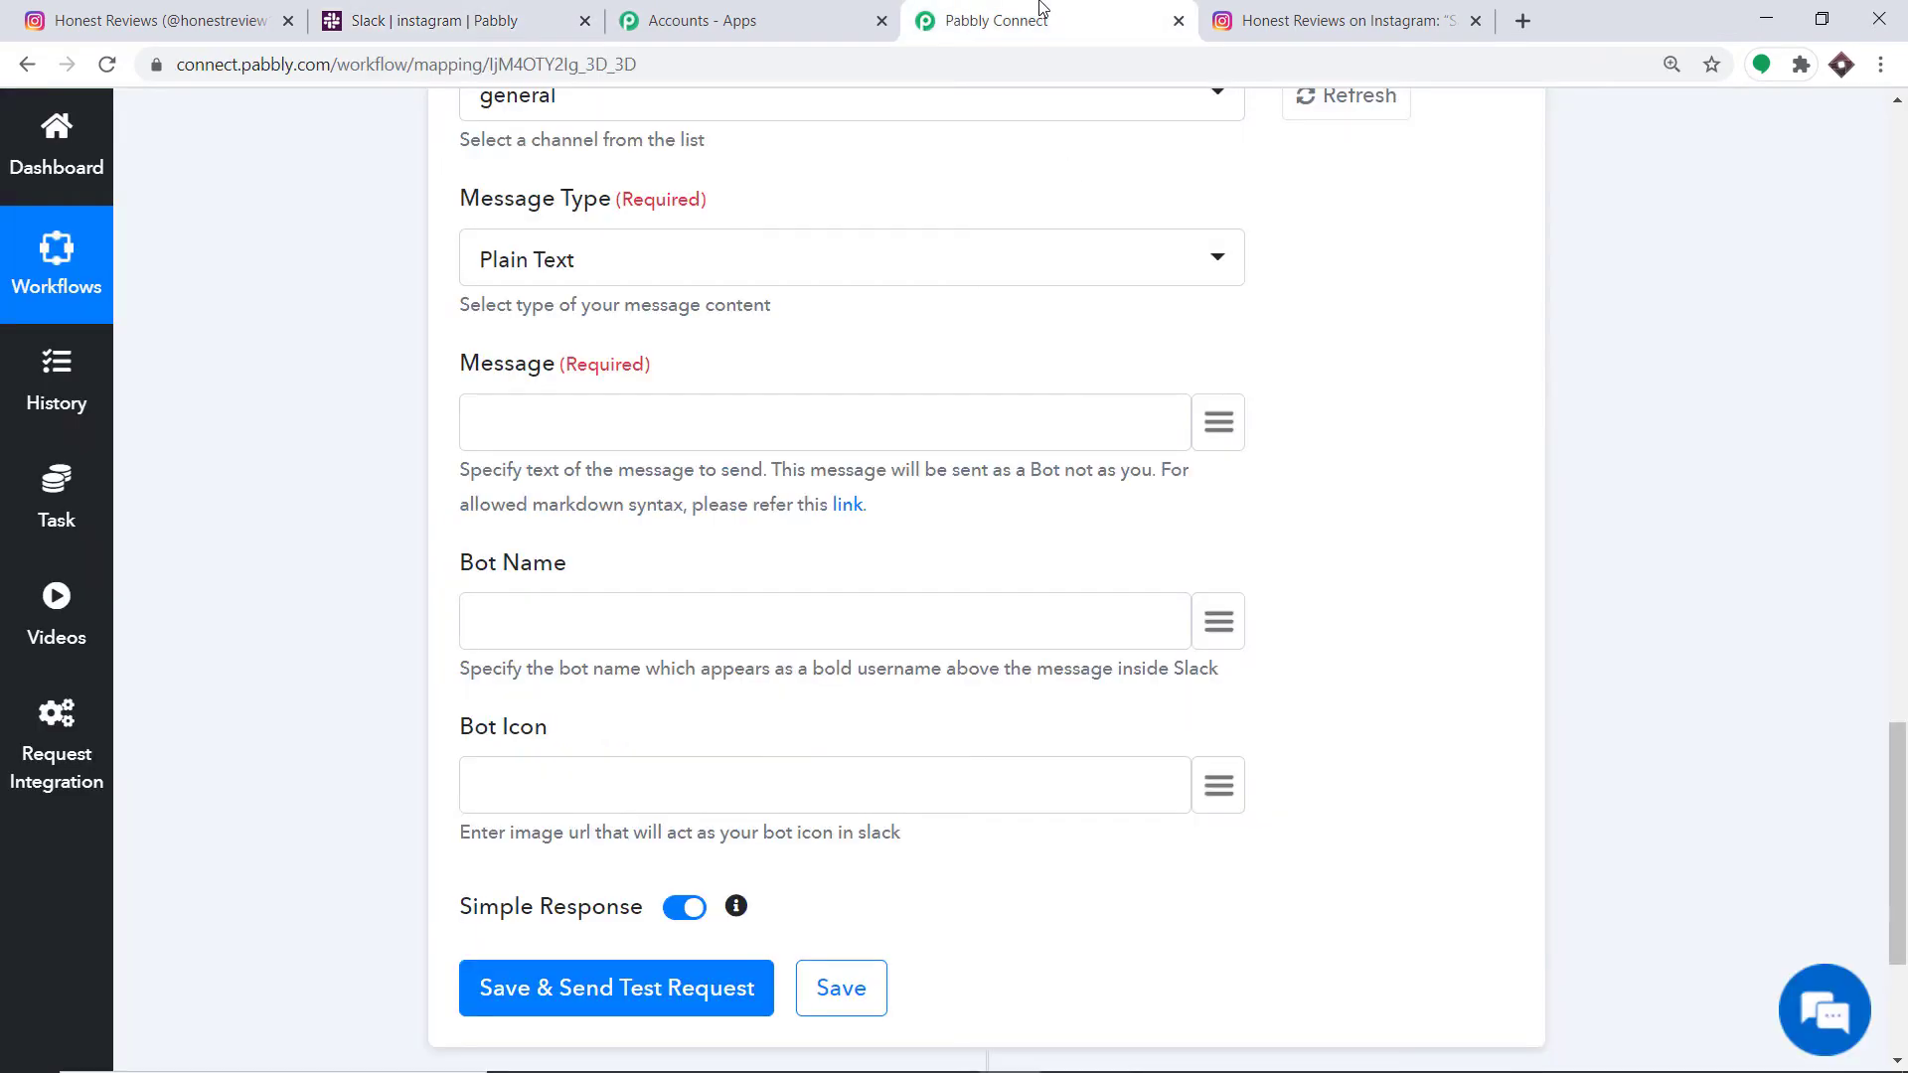
{"action": "scroll", "coordinate": [1126, 201], "scroll_direction": "up", "scroll_amount": 2}
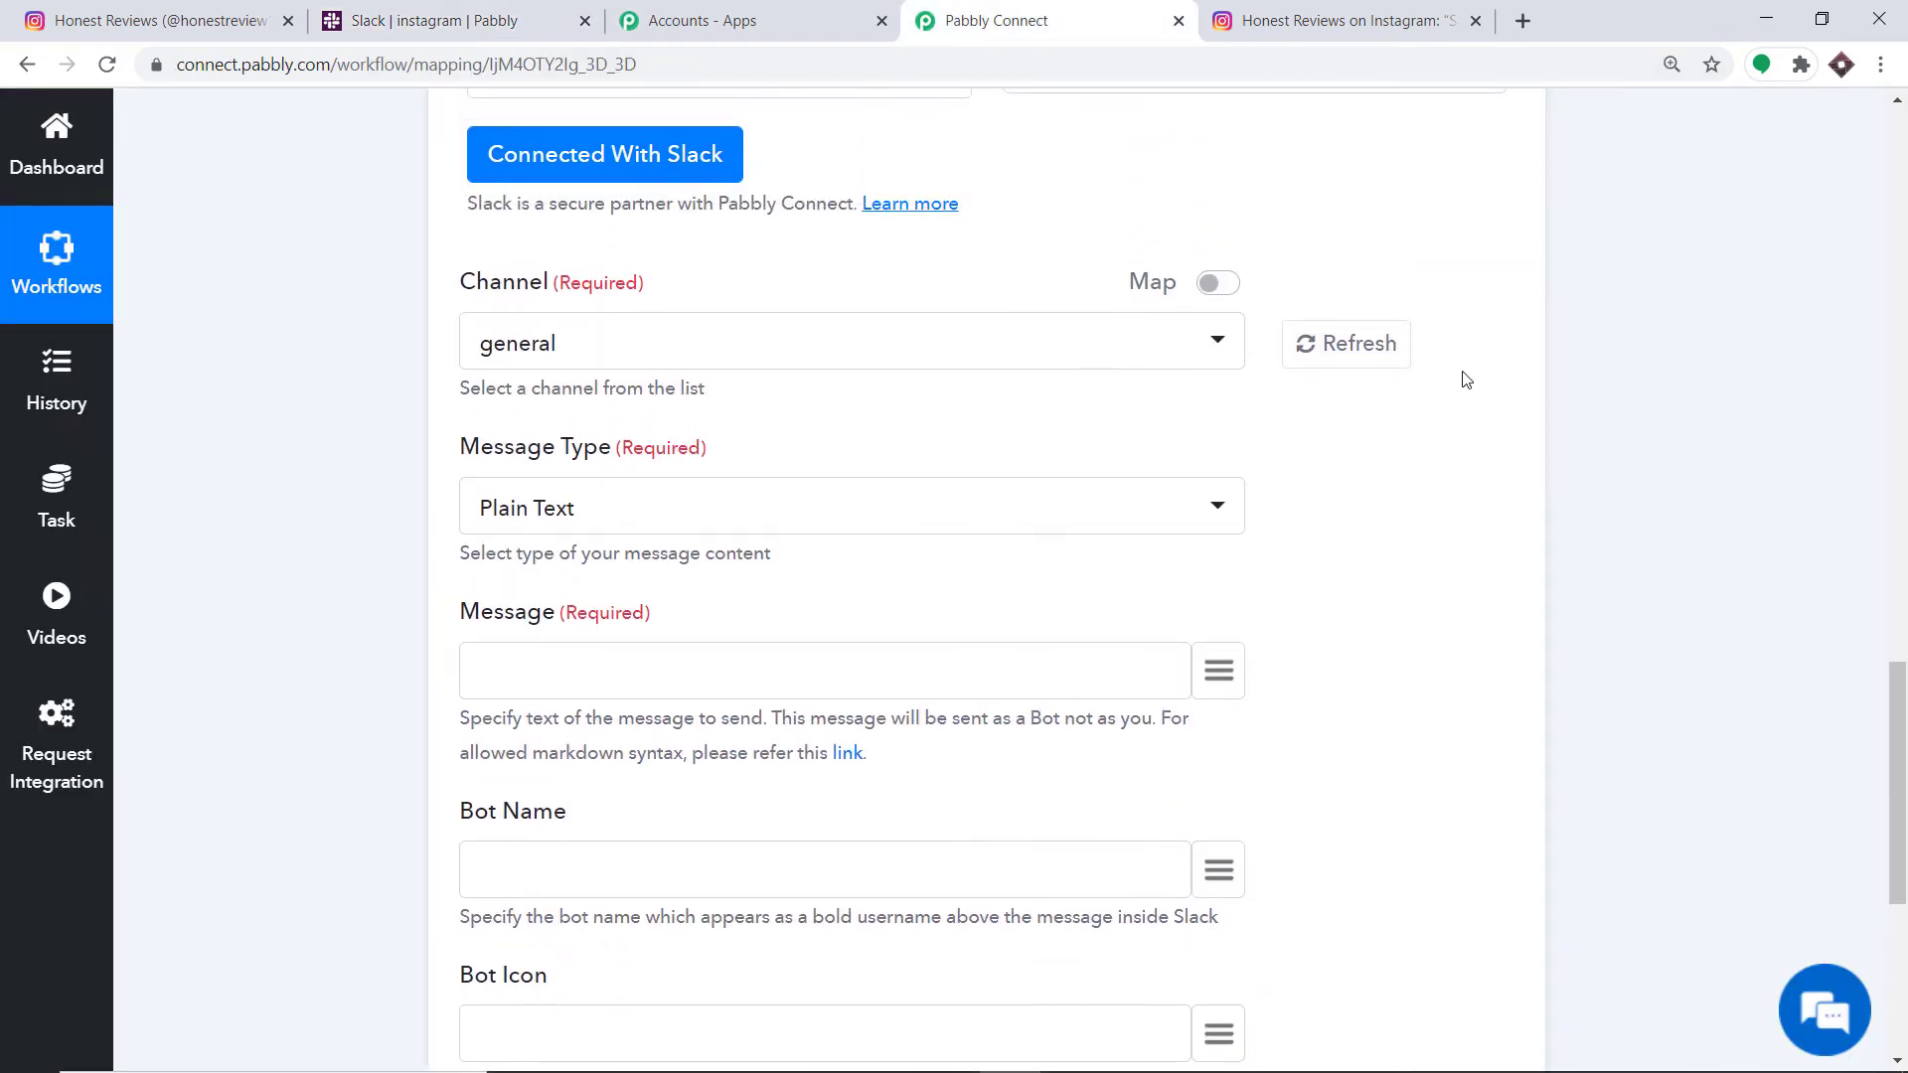
{"action": "left_click", "coordinate": [1362, 356]}
{"action": "left_click", "coordinate": [809, 343]}
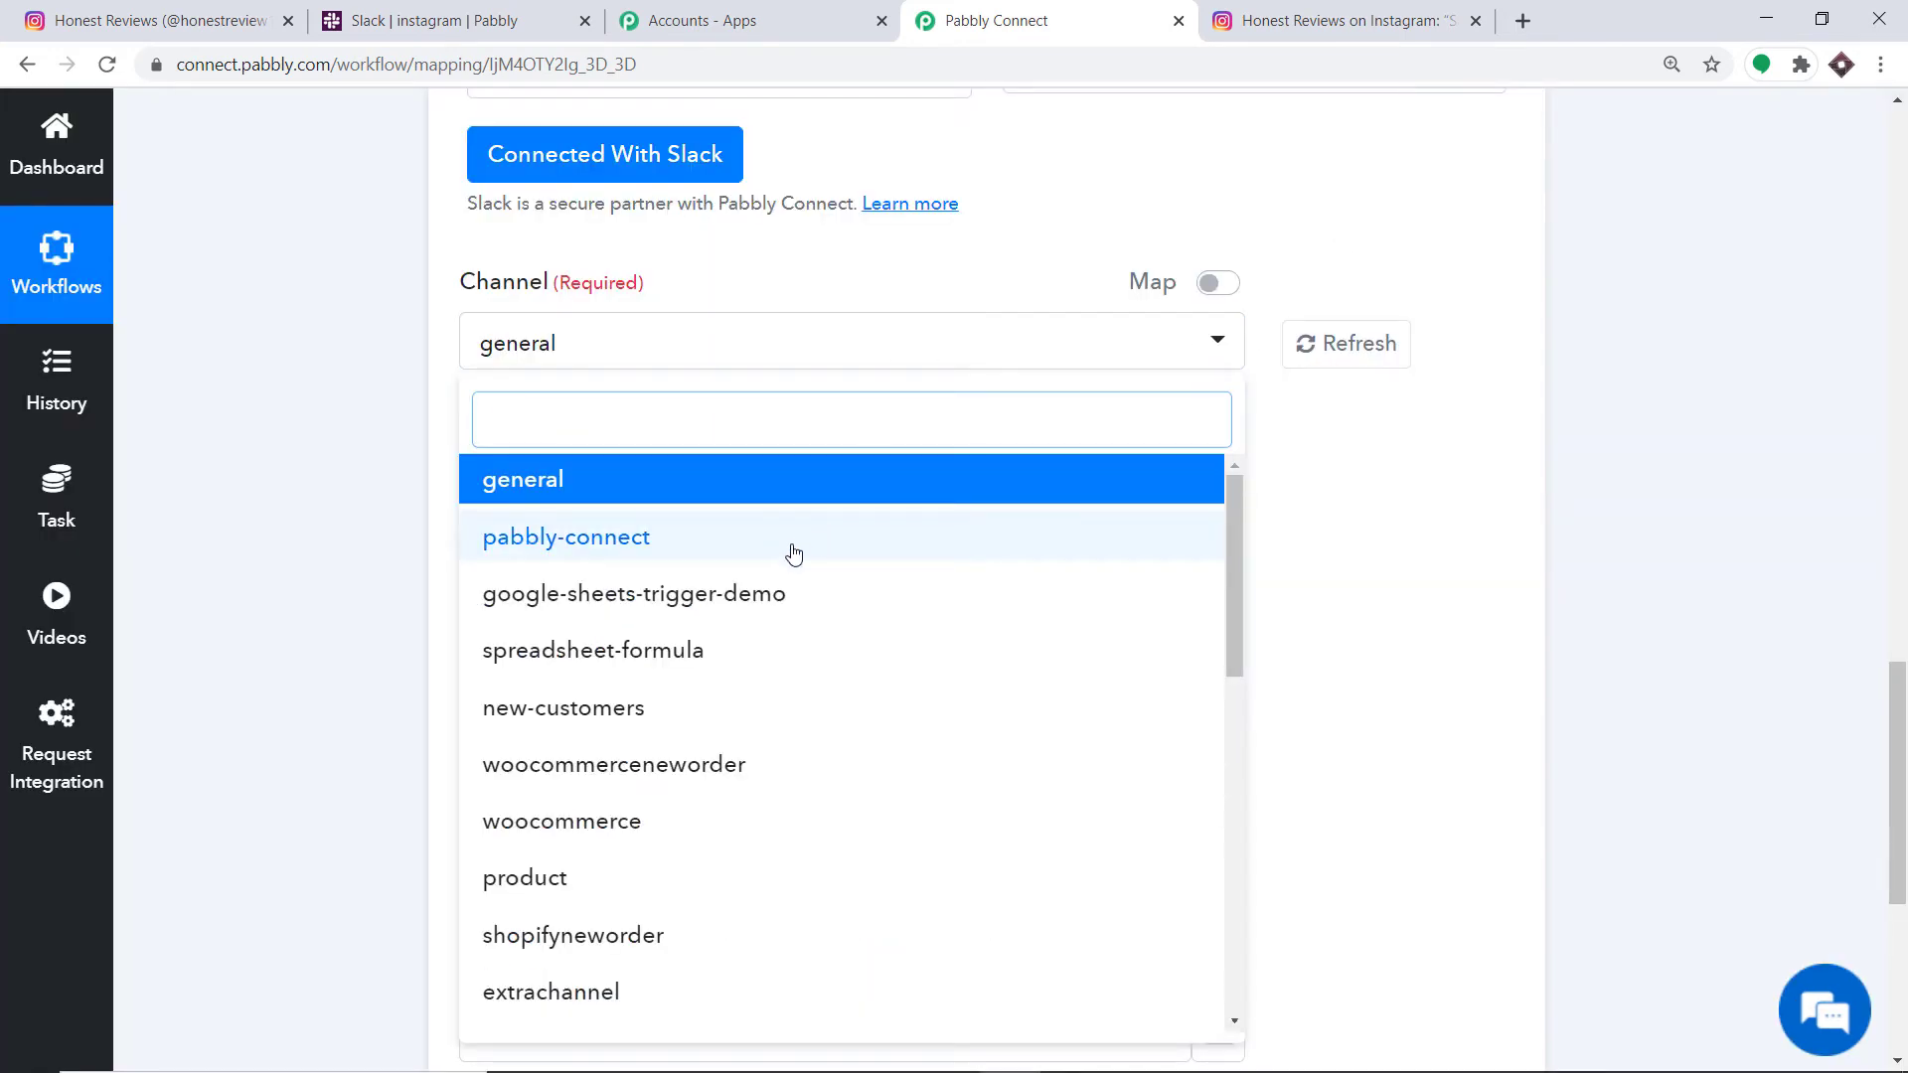
{"action": "scroll", "coordinate": [792, 554], "scroll_direction": "down", "scroll_amount": 9}
{"action": "scroll", "coordinate": [779, 693], "scroll_direction": "down", "scroll_amount": 5}
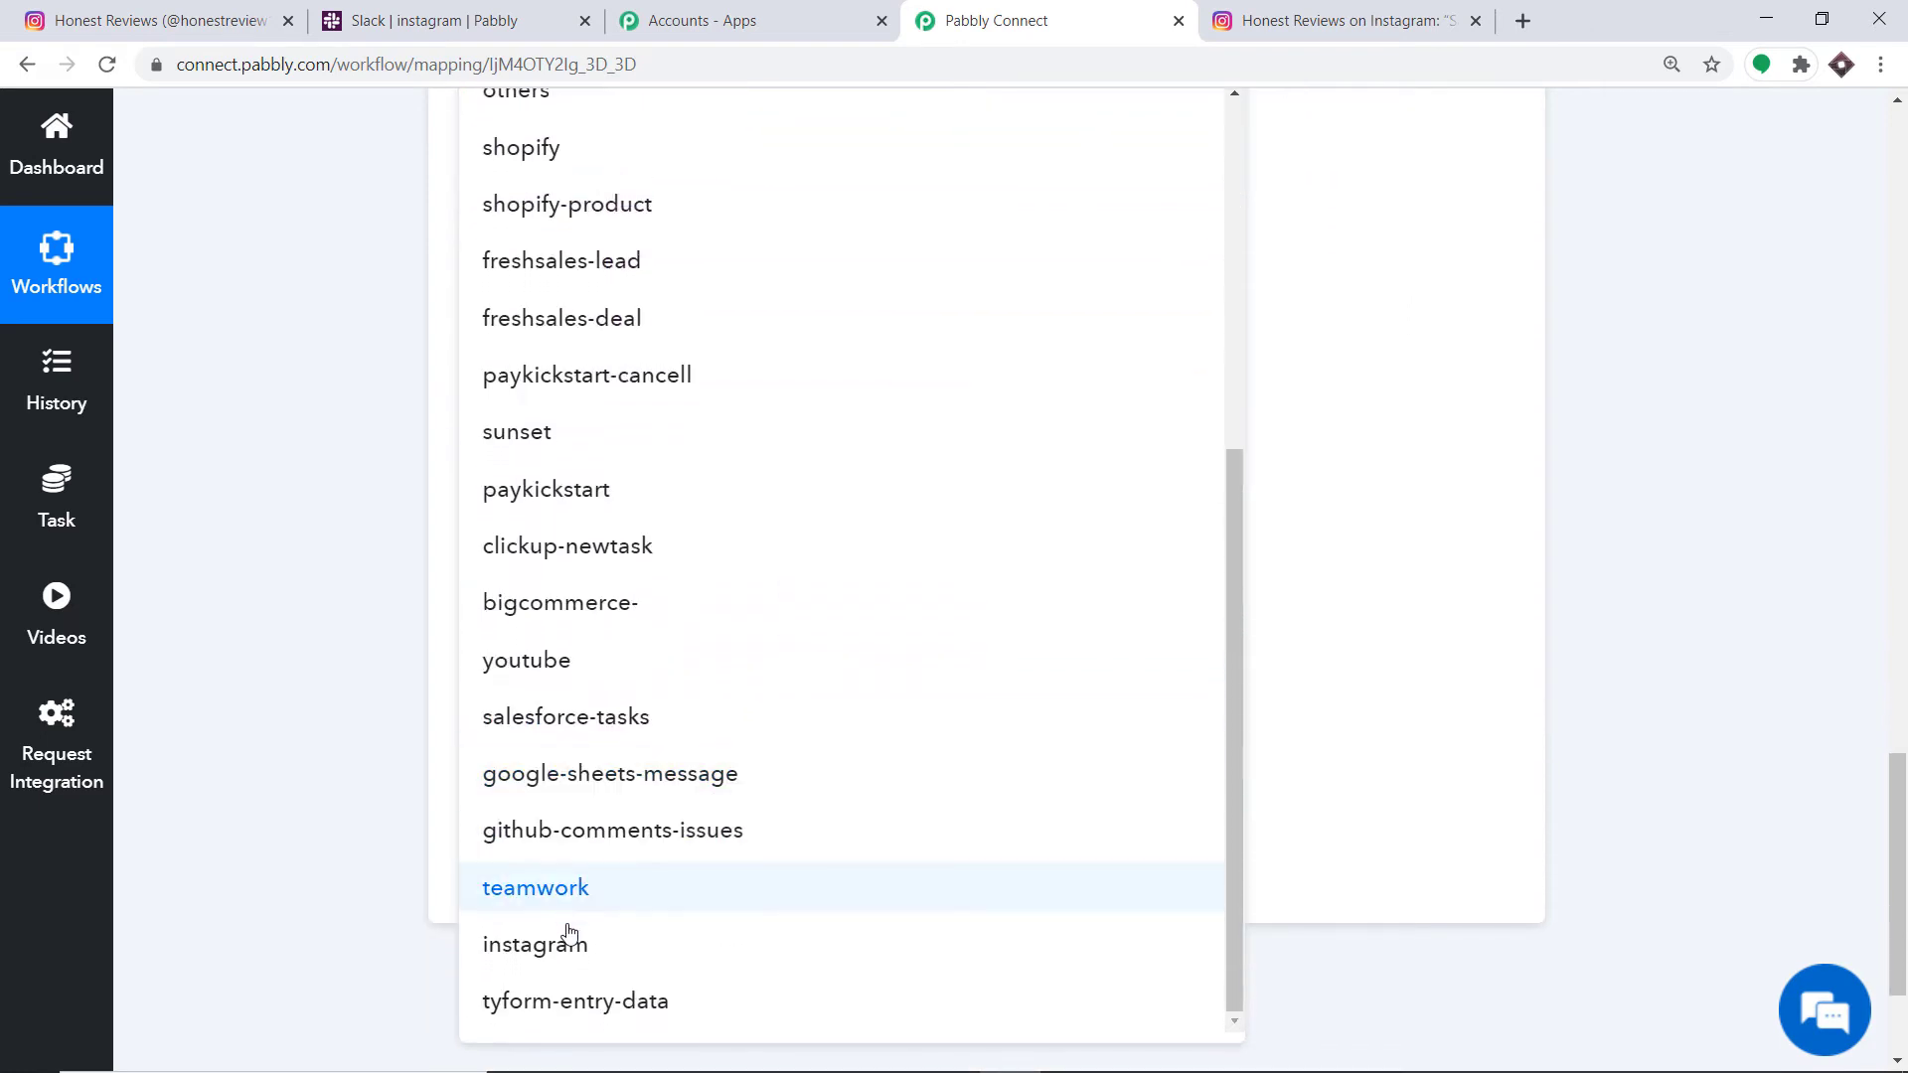
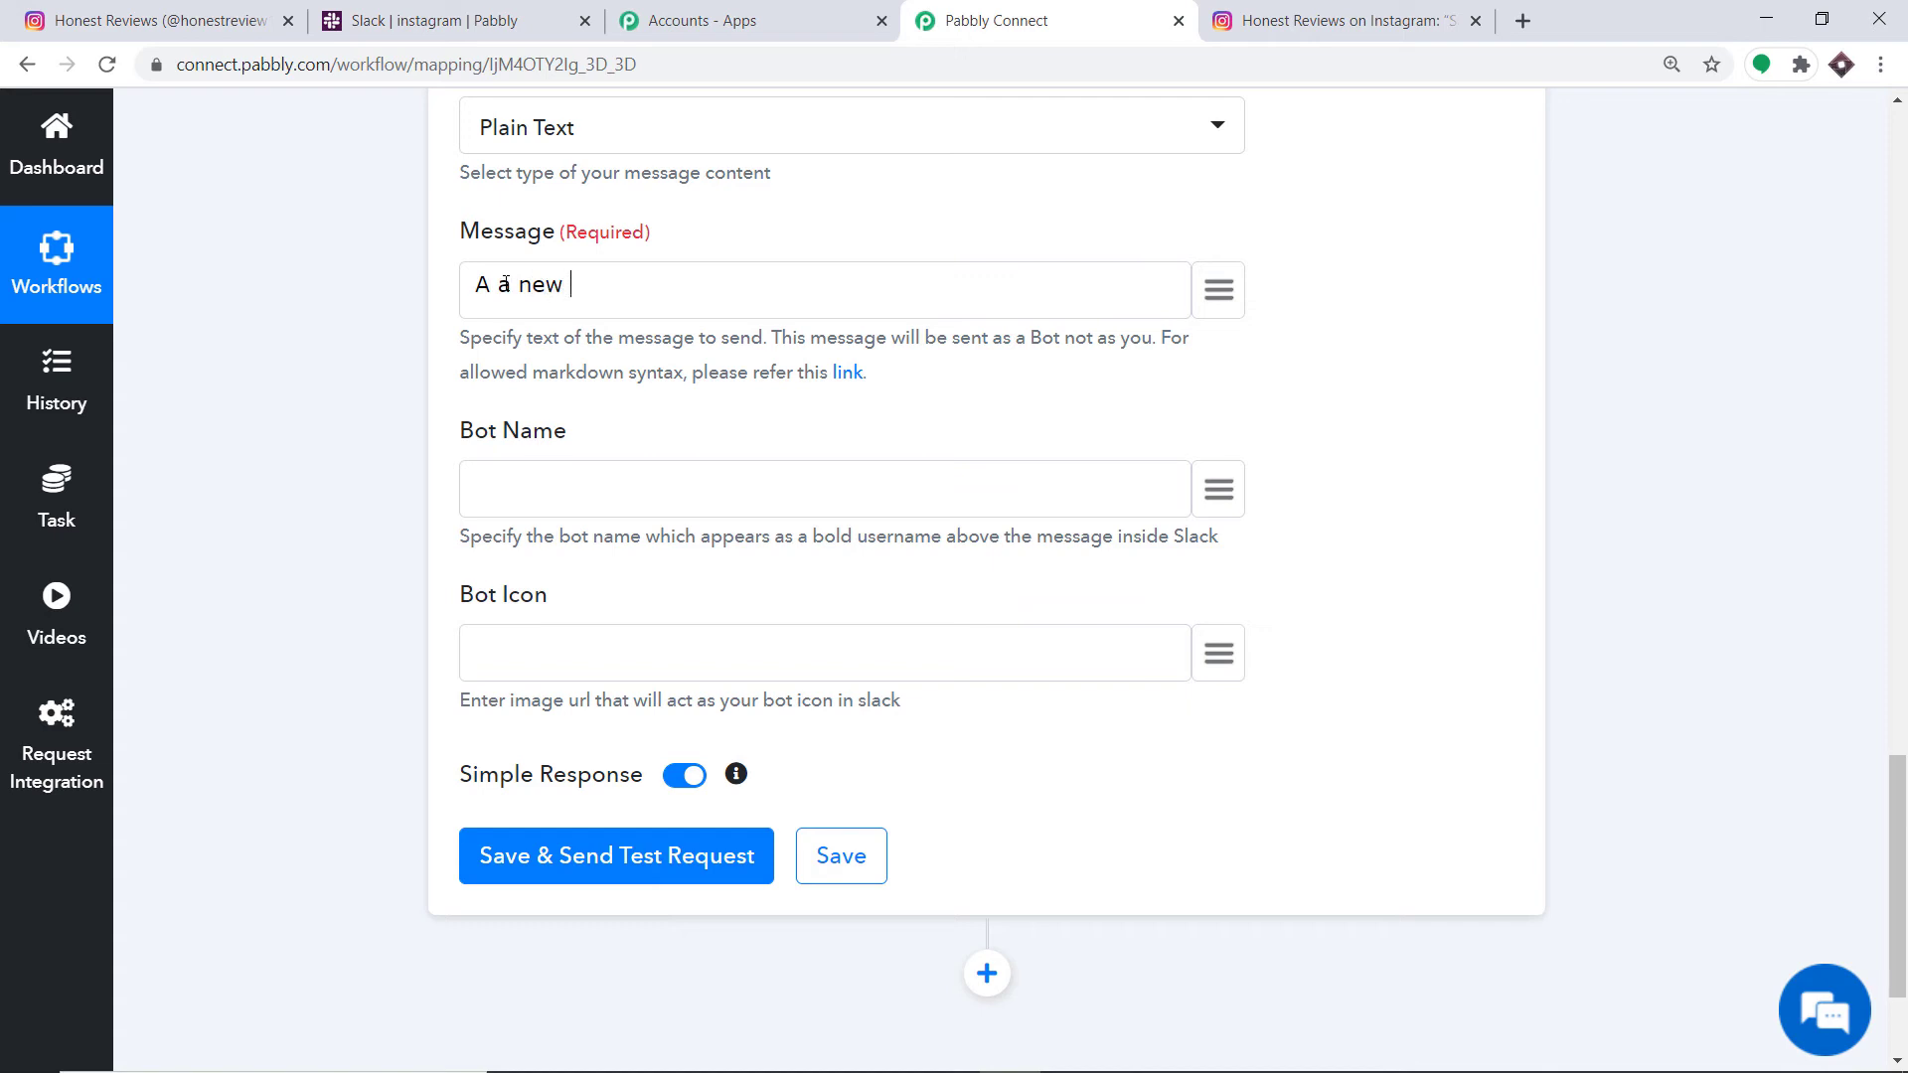
Compose the Slack message "A a new Instagram post has been added", the trigger's caption, "and this is its permalink", and the trigger's permalink.
{"action": "type", "text": "Instagram post has been added"}
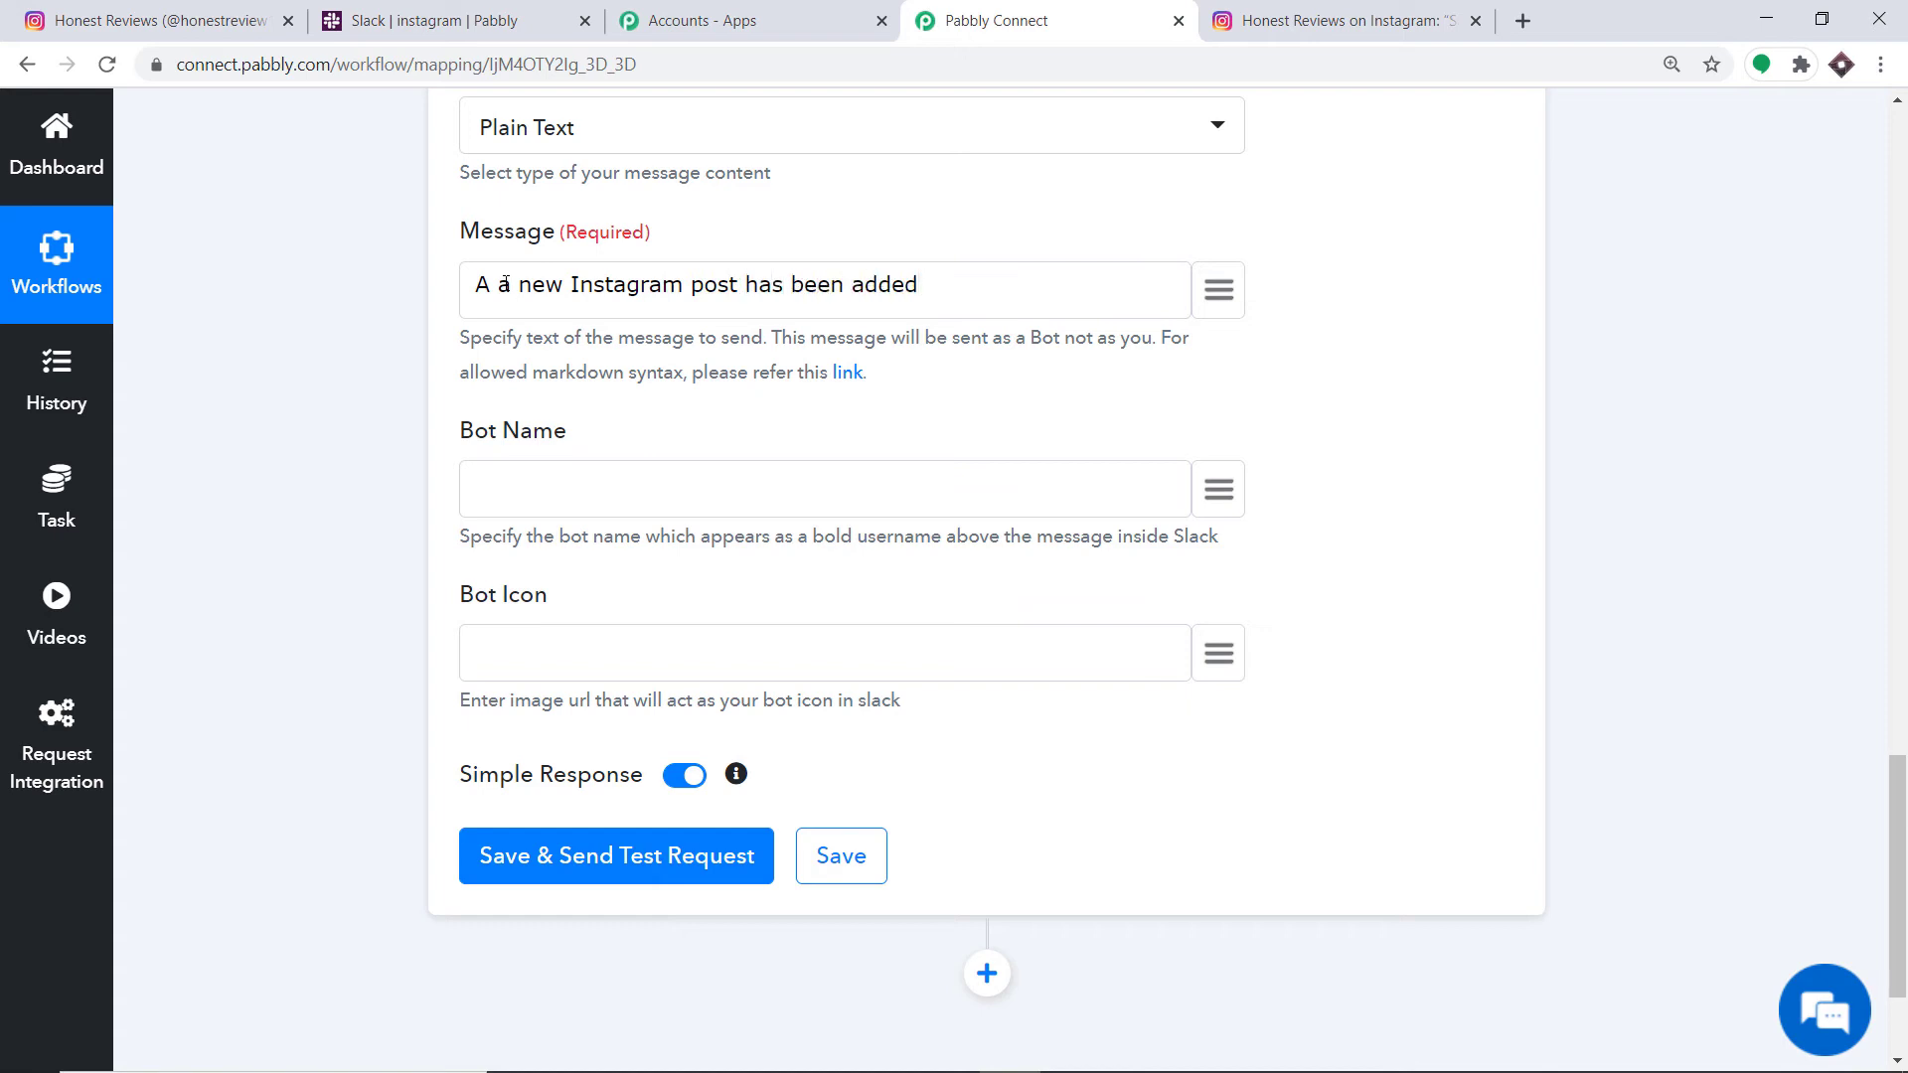
{"action": "left_click", "coordinate": [1211, 293]}
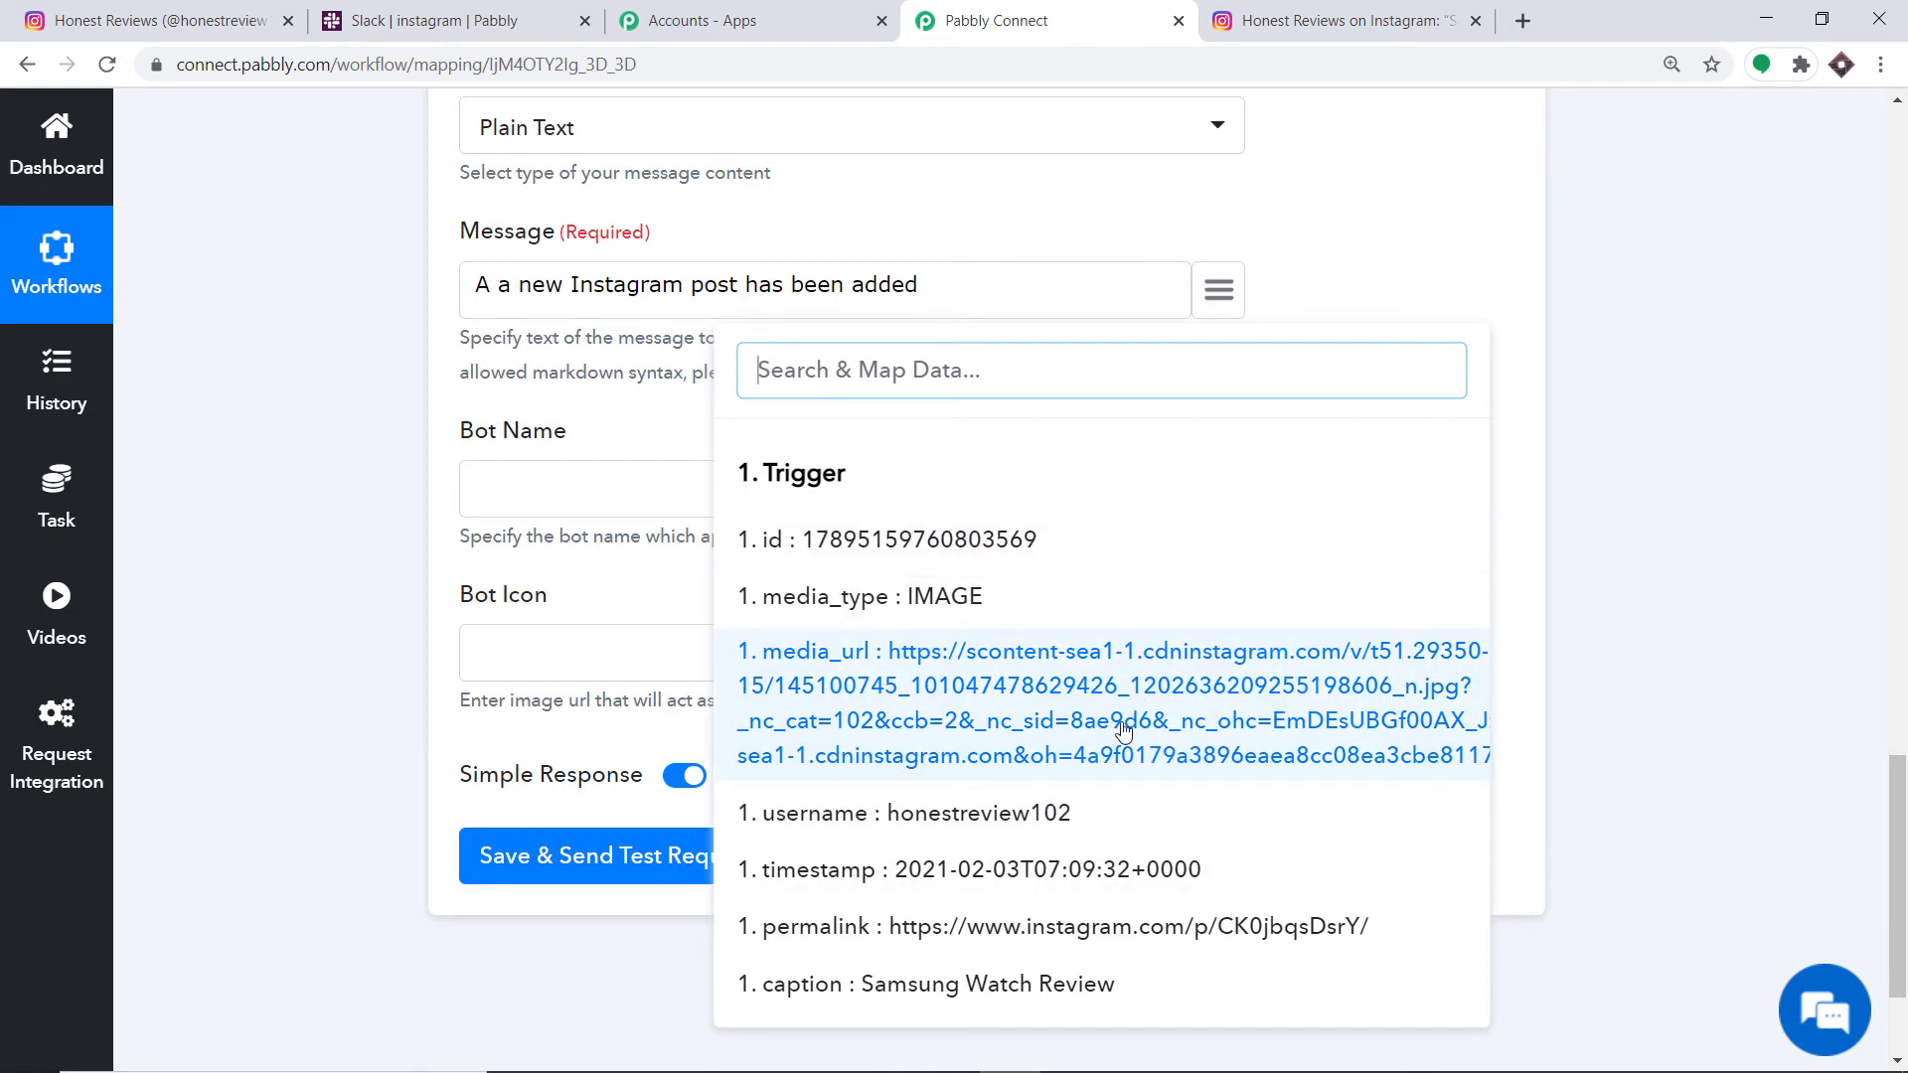
{"action": "left_click", "coordinate": [886, 990]}
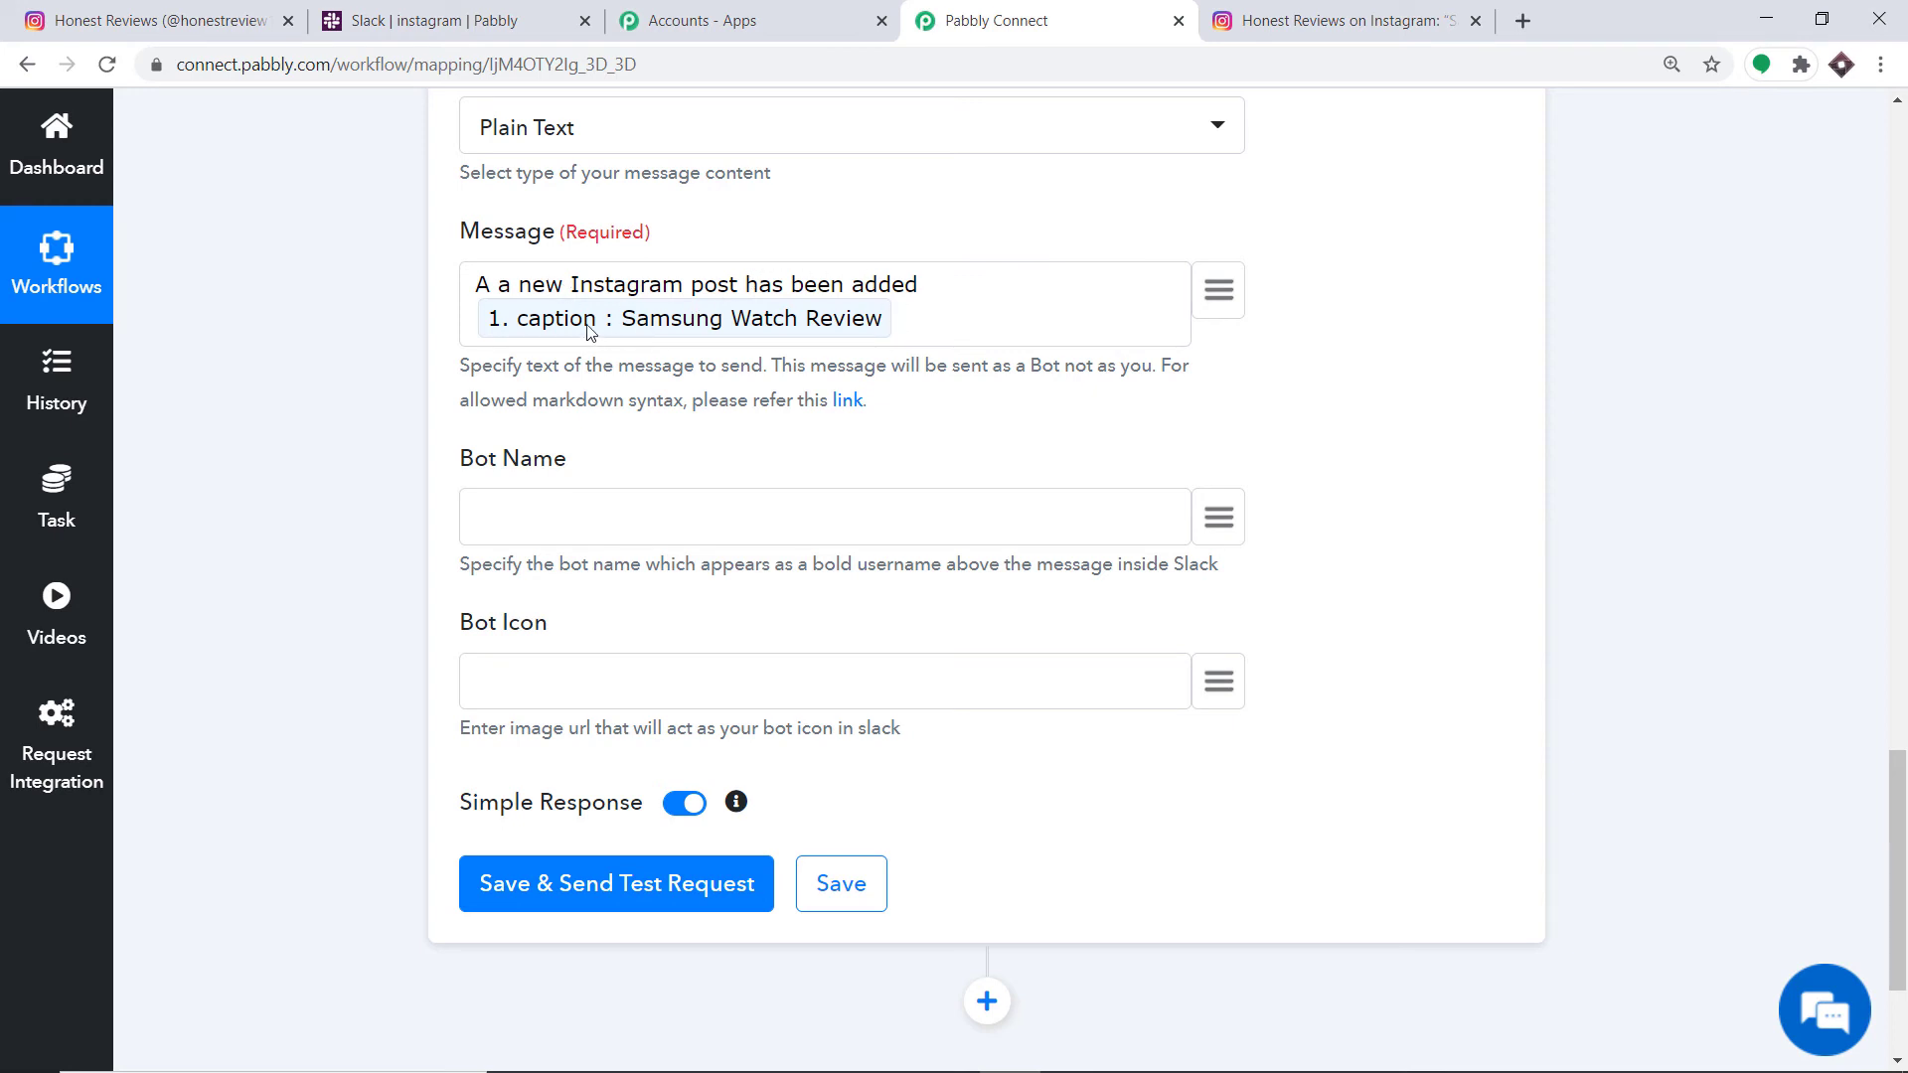
{"action": "type", "text": "and this is t its permalink"}
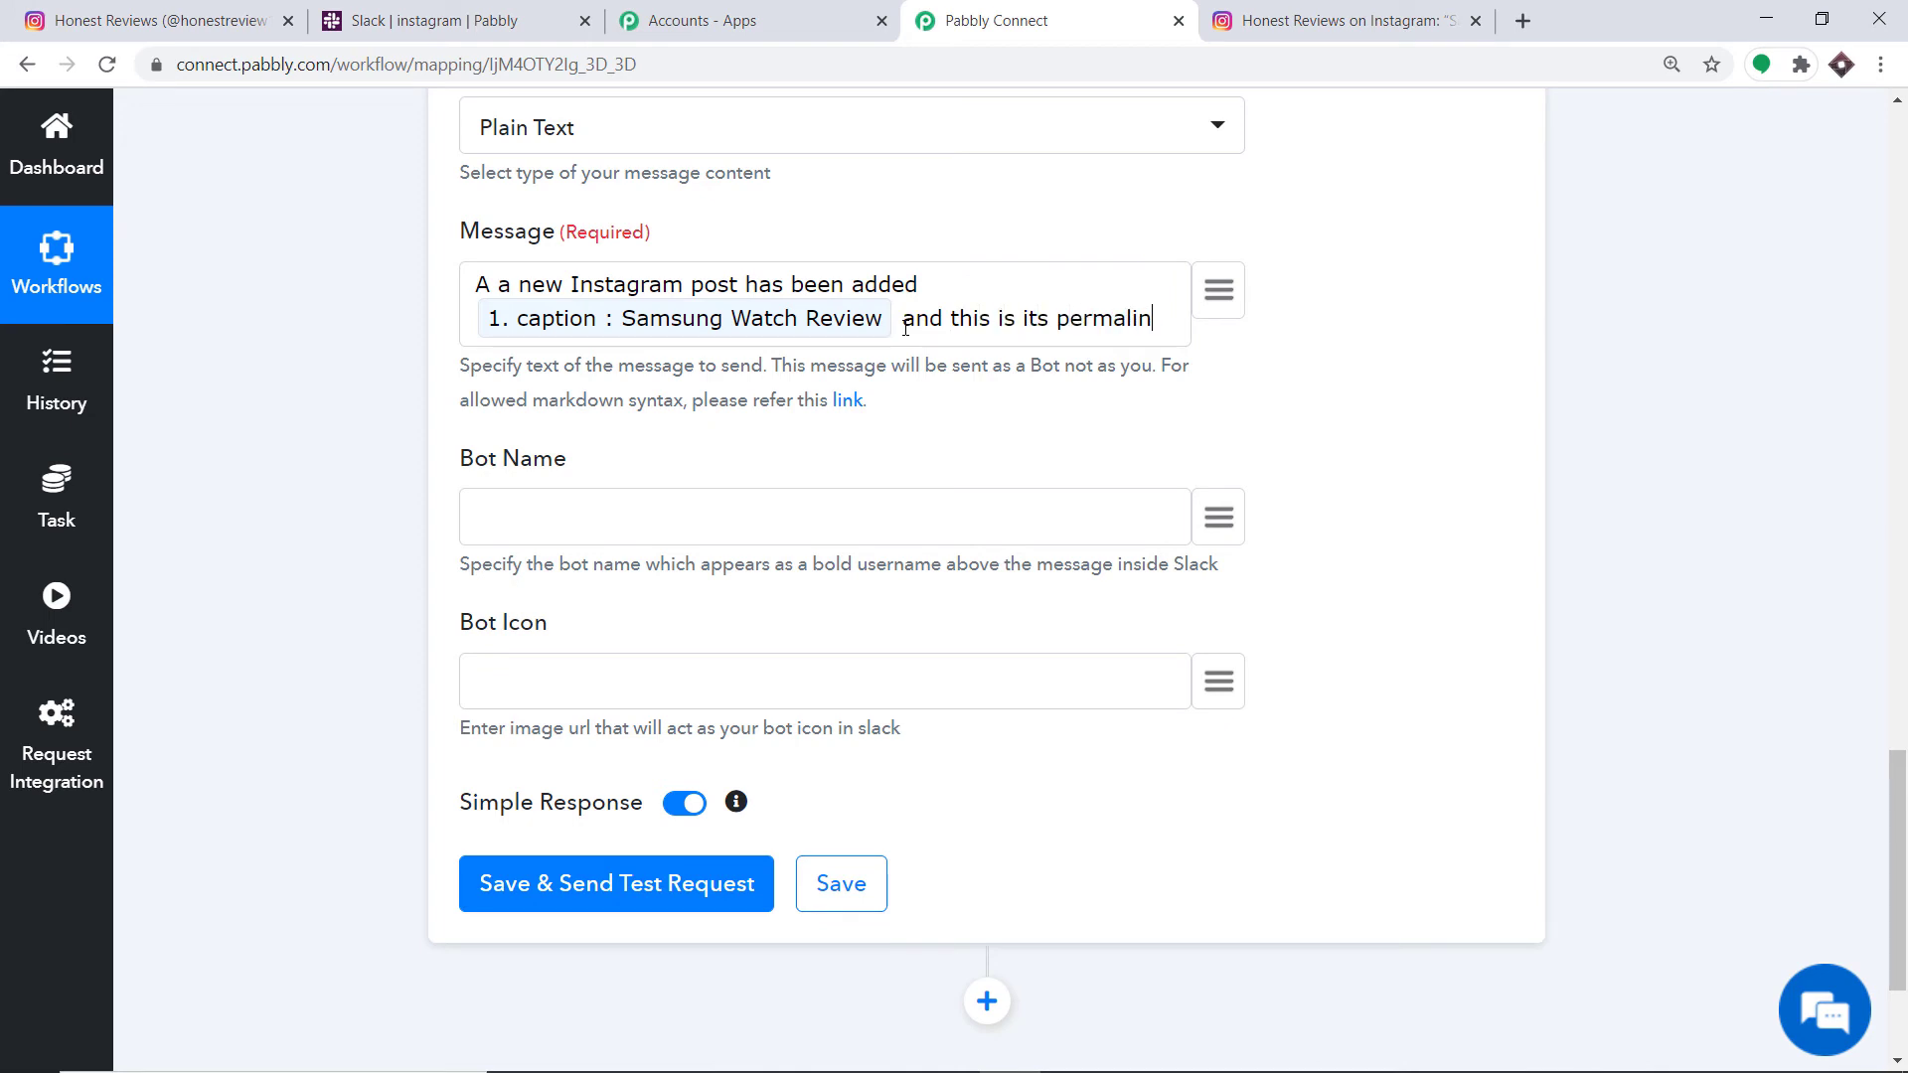
{"action": "left_click", "coordinate": [1214, 294]}
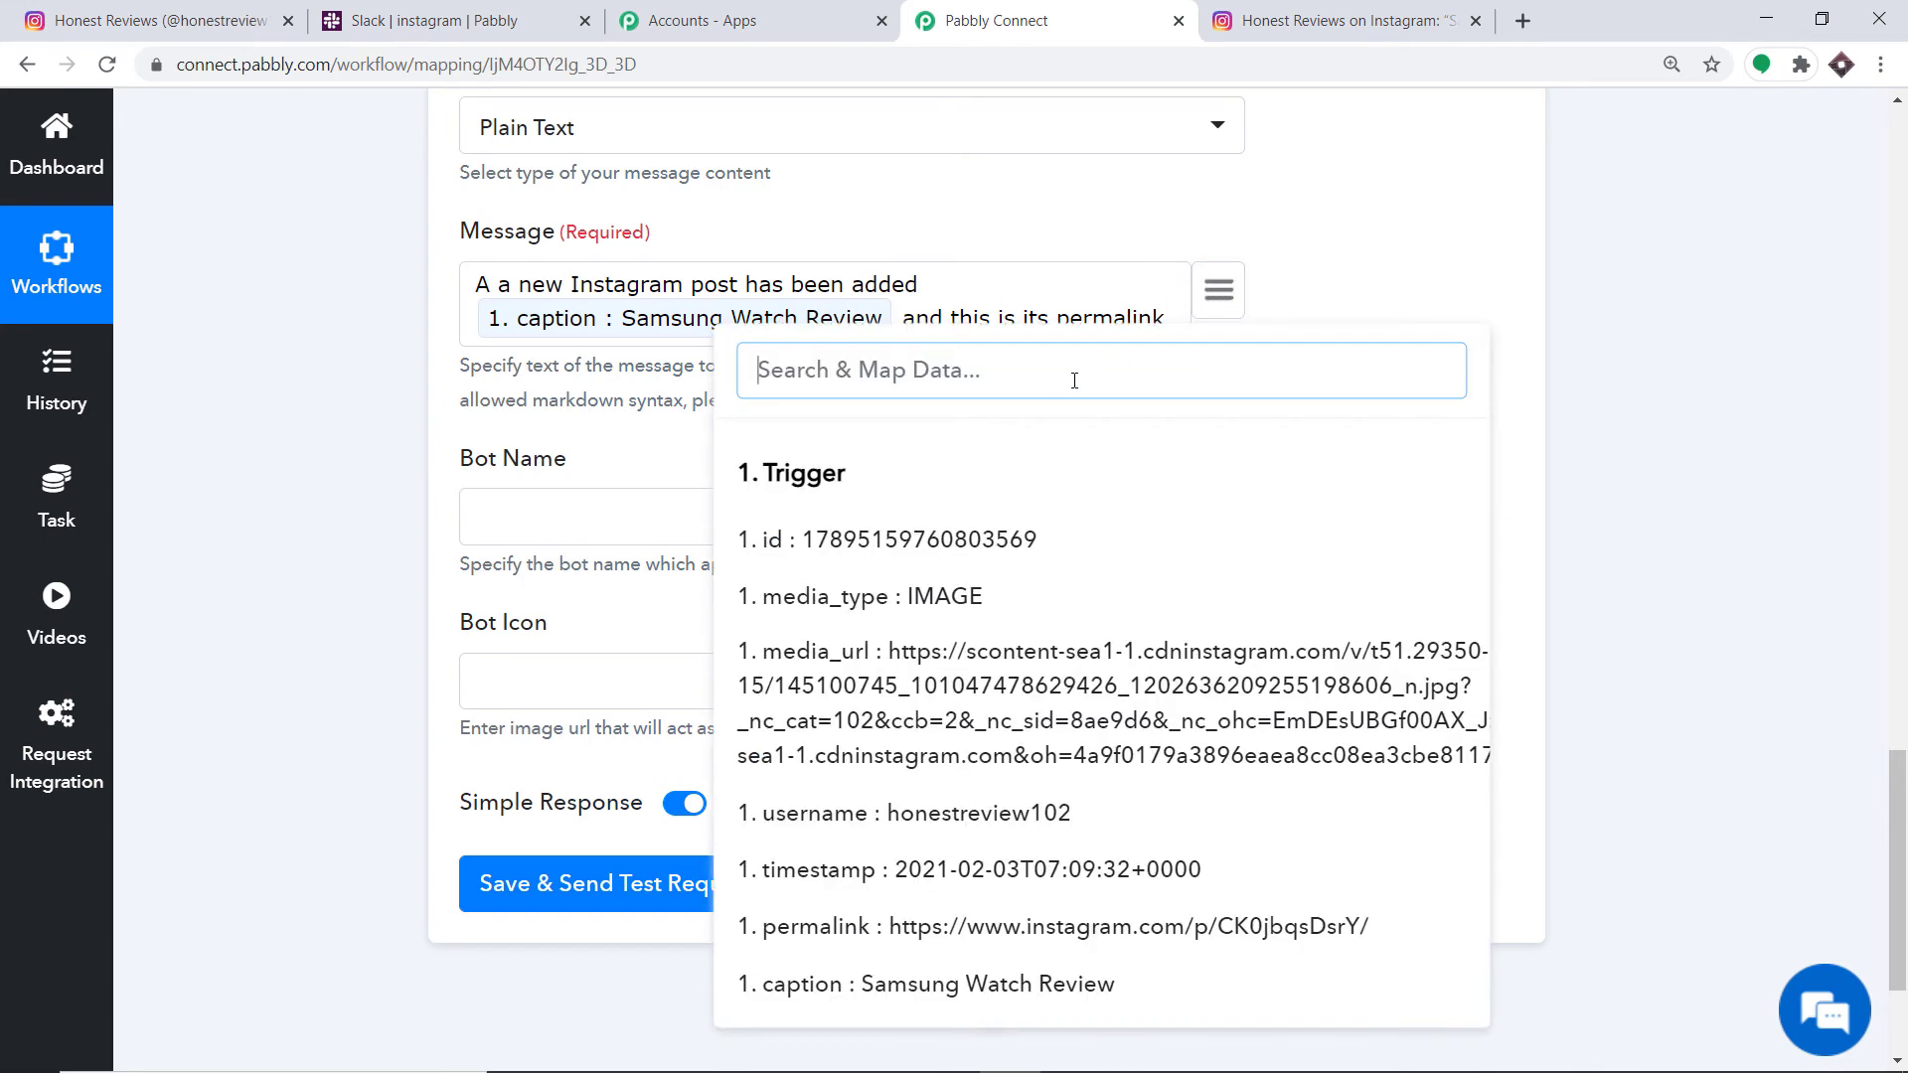
{"action": "left_click", "coordinate": [991, 926]}
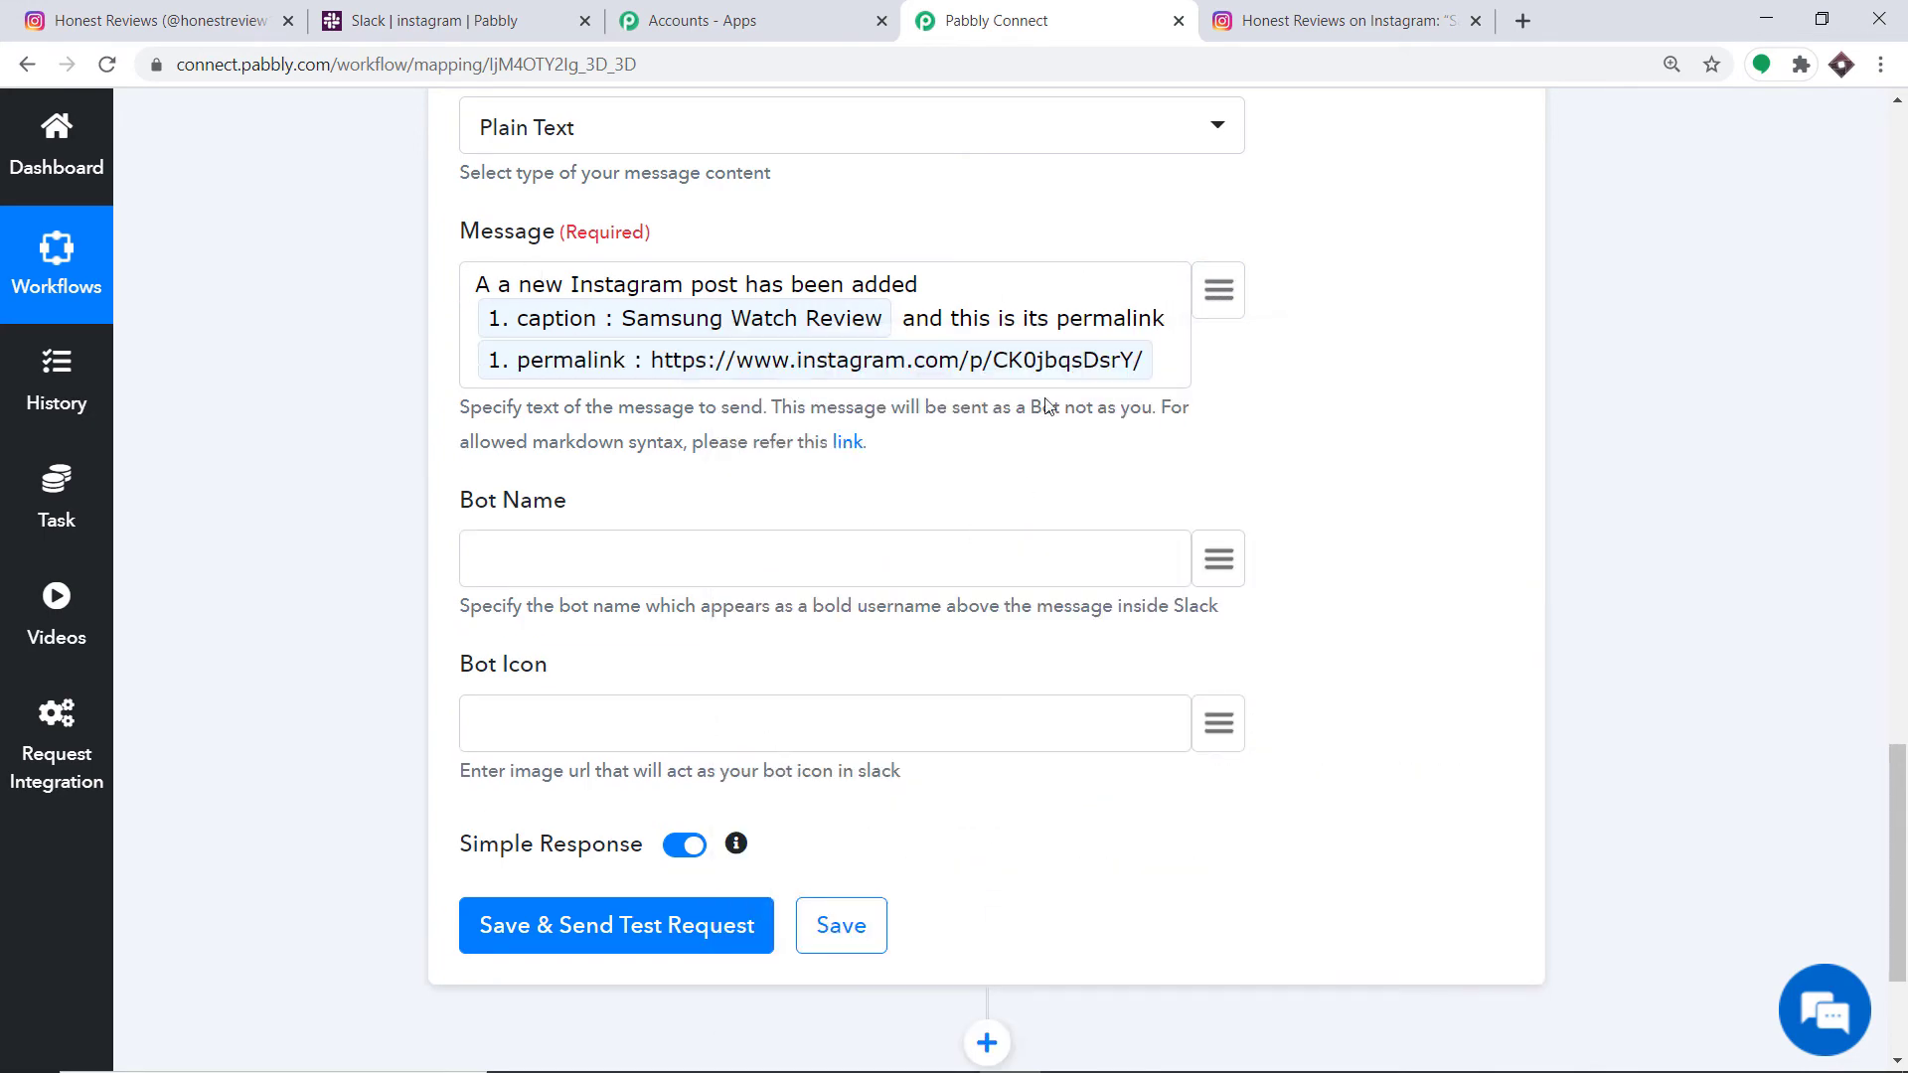
Set the Slack action's bot name to Honestreview102.
{"action": "left_click", "coordinate": [569, 553]}
{"action": "type", "text": "M"}
{"action": "key", "text": "BackSpace"}
{"action": "key", "text": "BackSpace"}
{"action": "type", "text": "Honestreview10"}
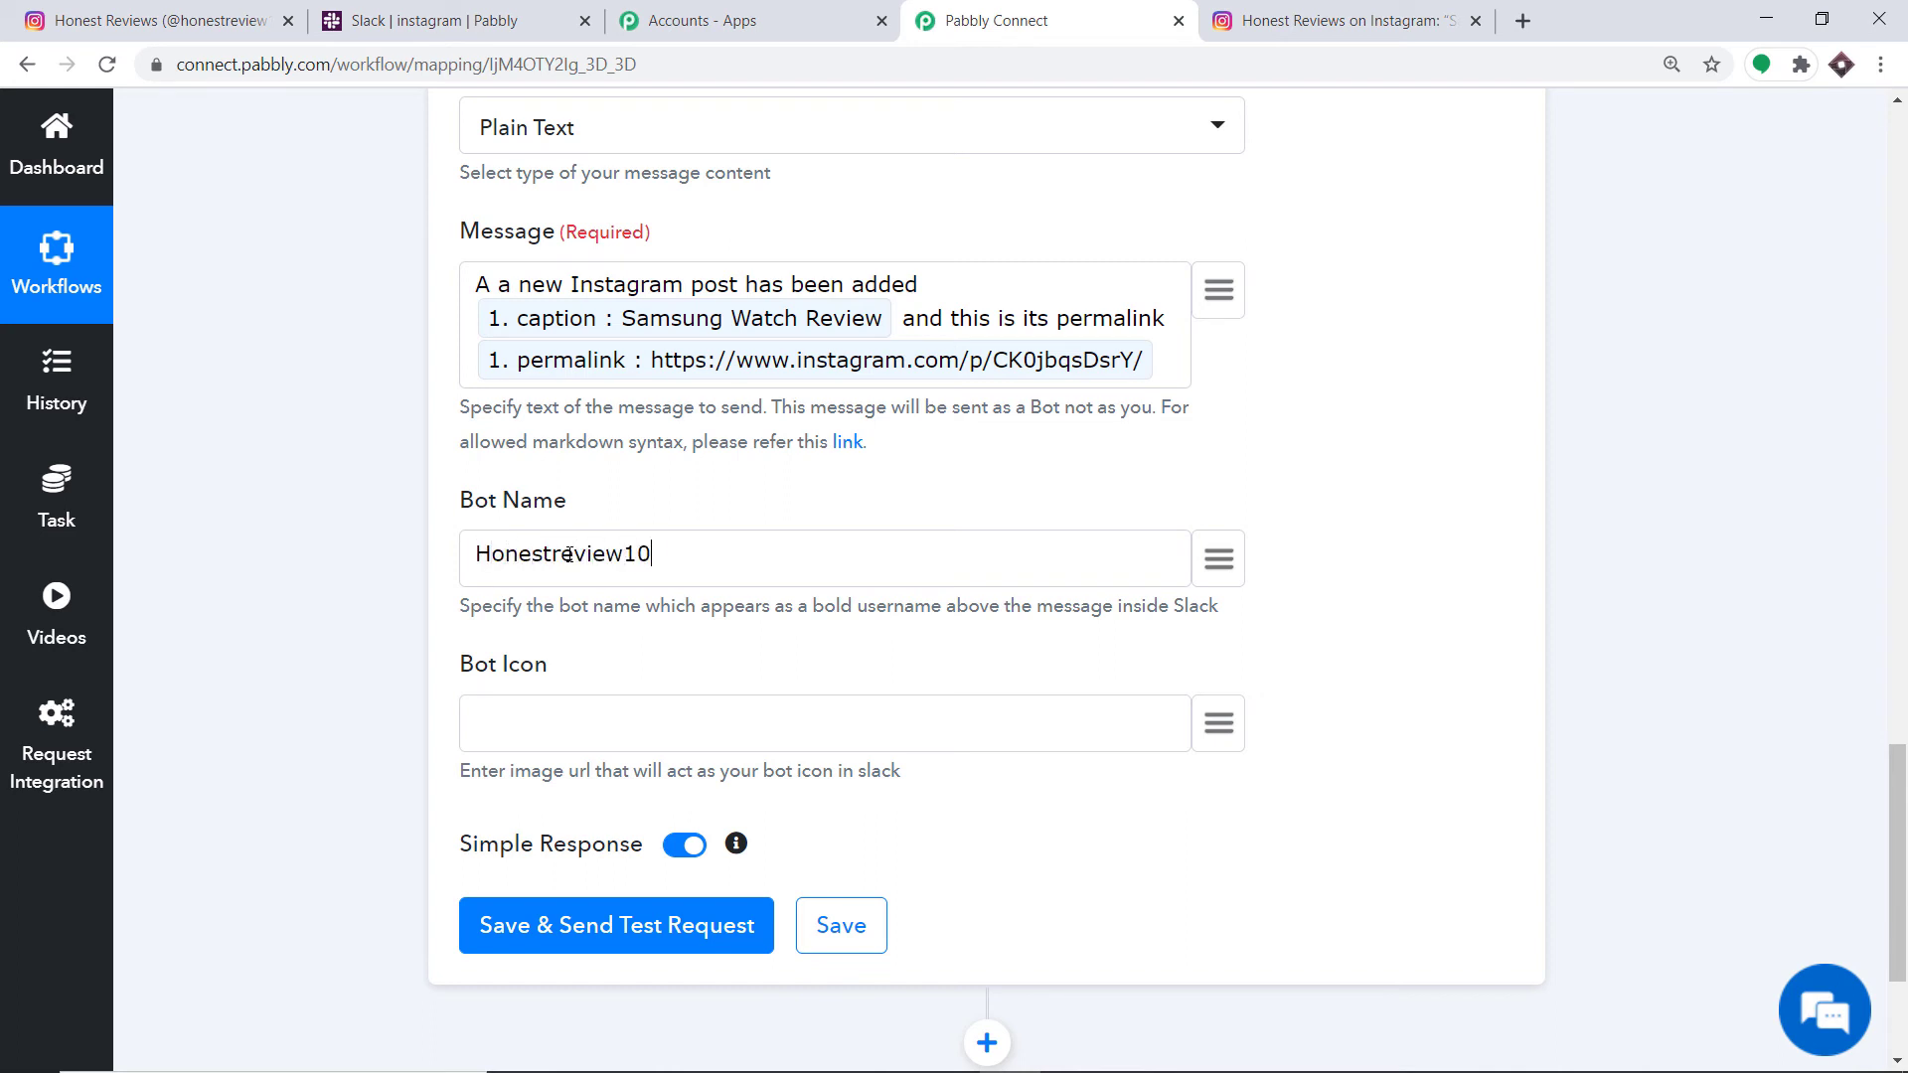
{"action": "type", "text": "2"}
Save the Slack action with a test request, and check the instagram channel in Slack for the message.
{"action": "scroll", "coordinate": [477, 283], "scroll_direction": "up", "scroll_amount": 4}
{"action": "scroll", "coordinate": [735, 551], "scroll_direction": "down", "scroll_amount": 4}
{"action": "scroll", "coordinate": [822, 447], "scroll_direction": "down", "scroll_amount": 1}
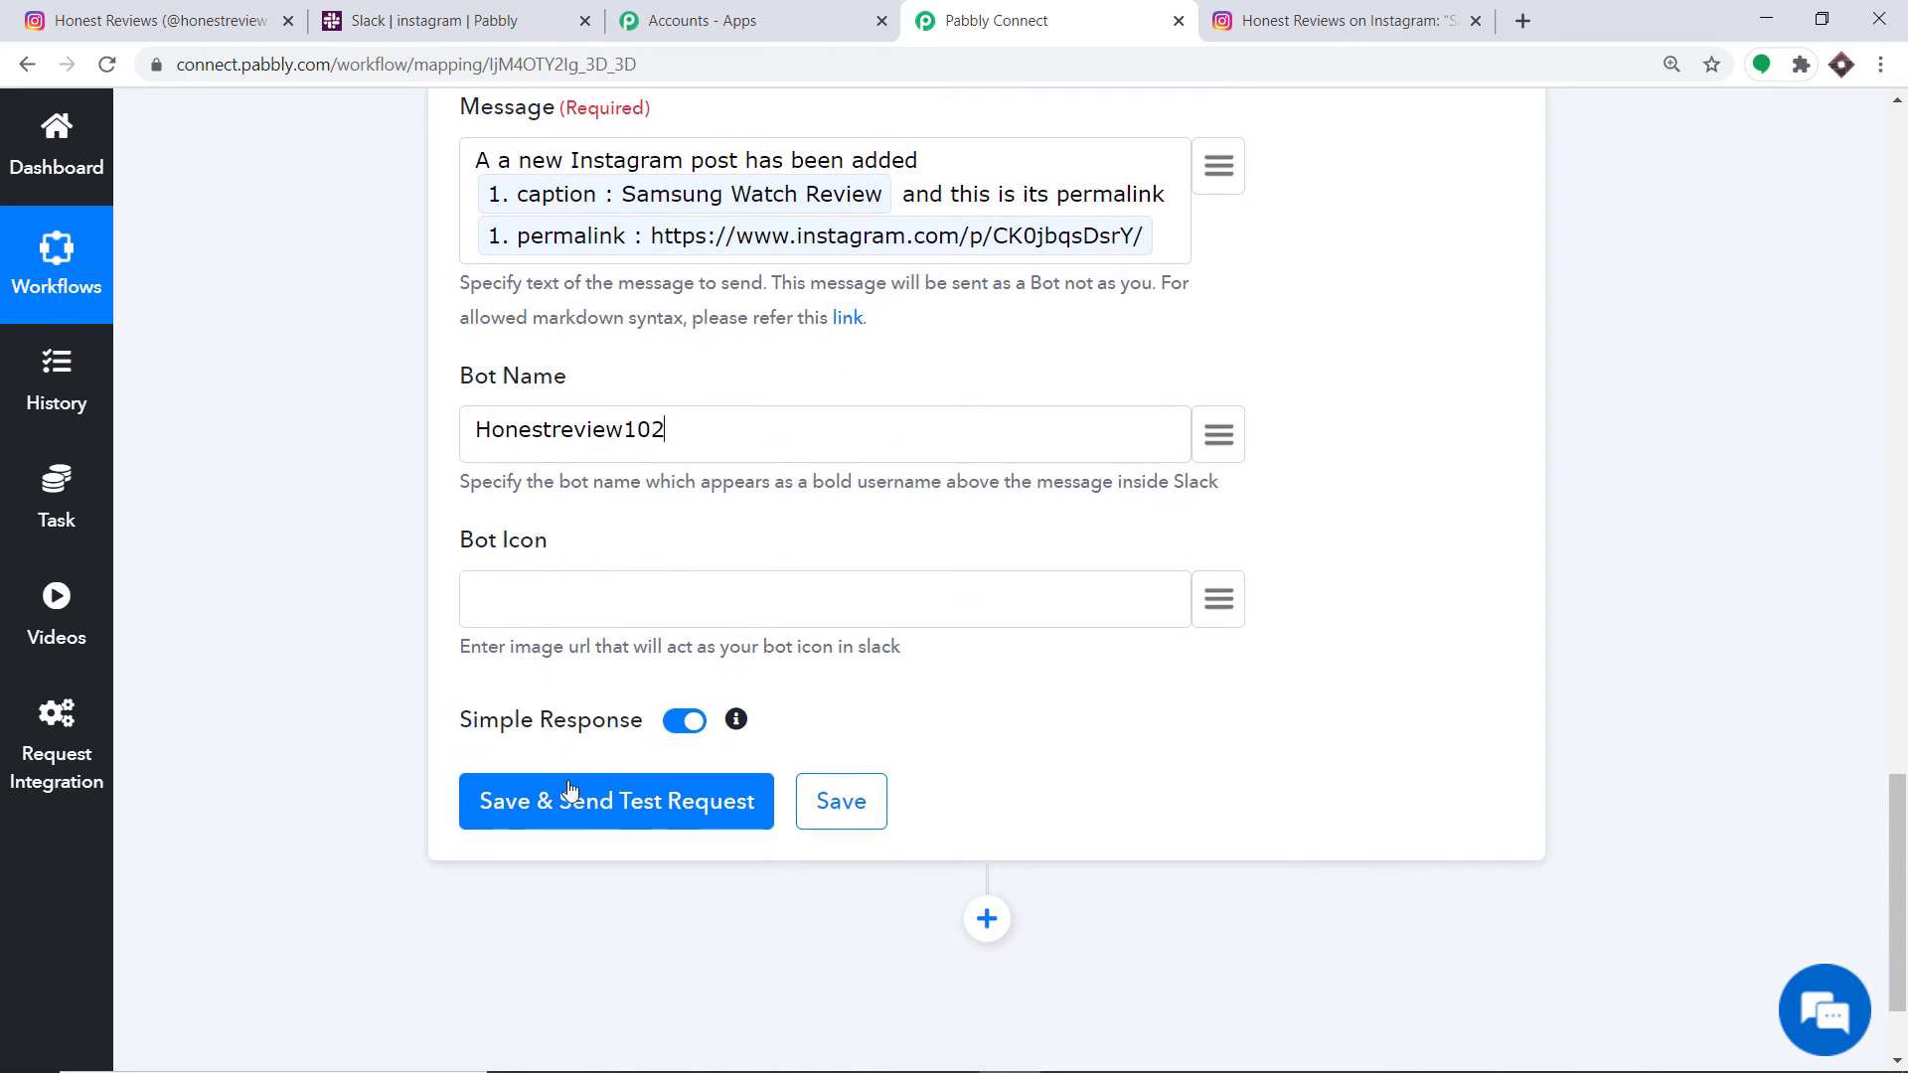
{"action": "scroll", "coordinate": [584, 814], "scroll_direction": "down", "scroll_amount": 1}
{"action": "left_click", "coordinate": [610, 703]}
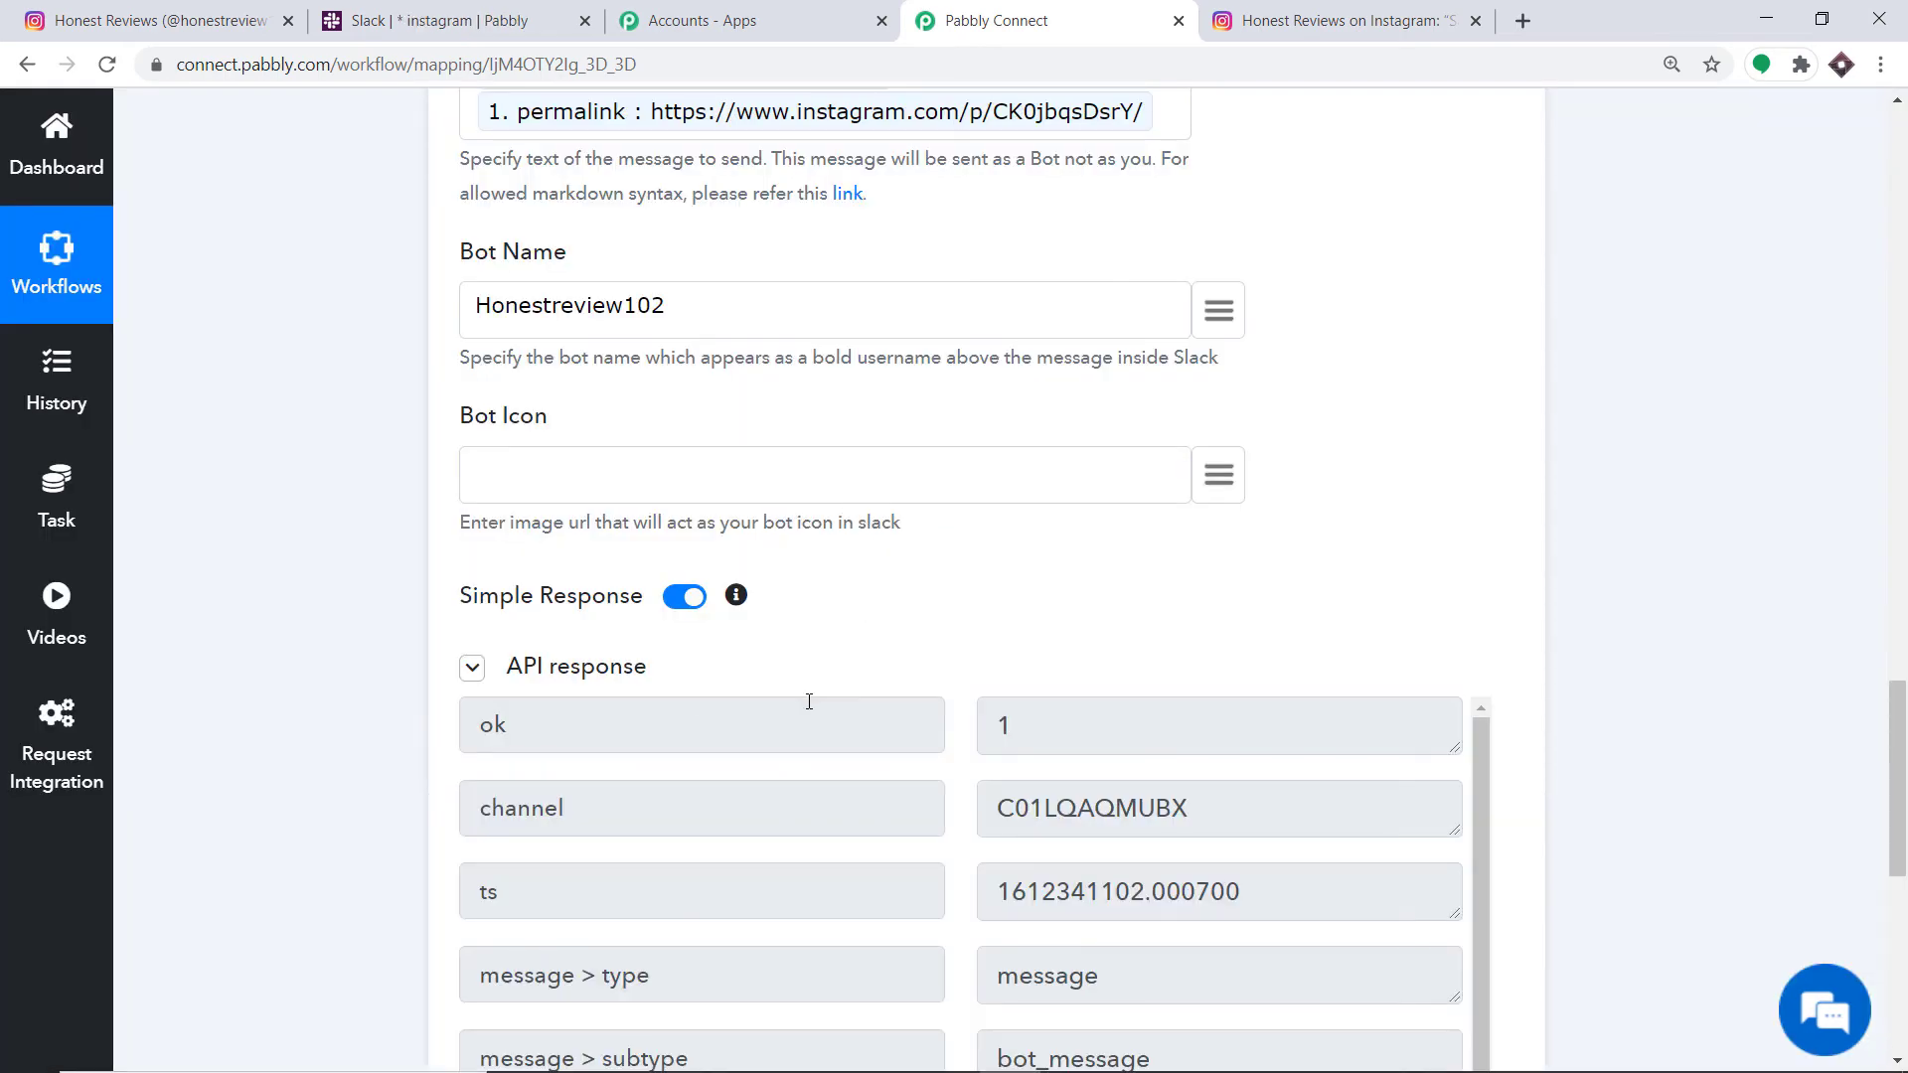
{"action": "left_click", "coordinate": [461, 25]}
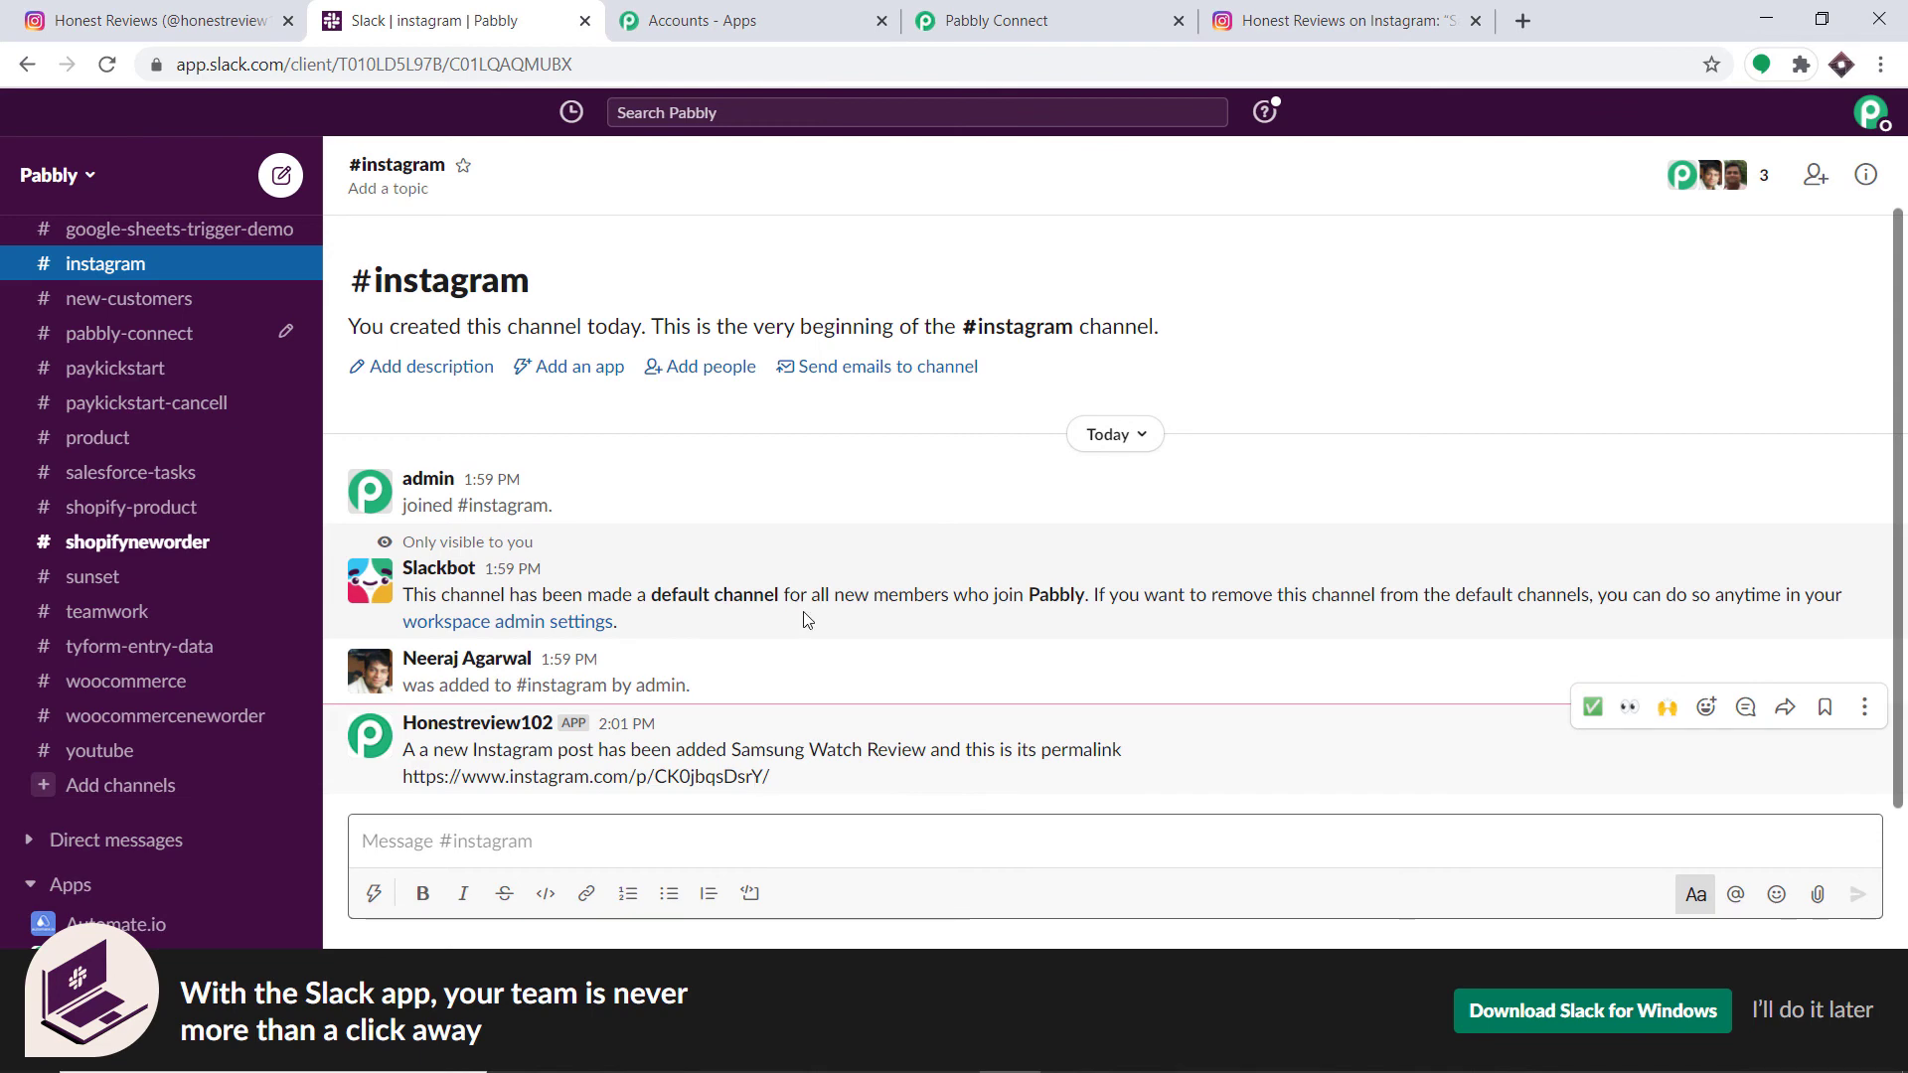
Return to the Pabbly Connect workflow and collapse both the Slack action and the Instagram trigger.
{"action": "left_click", "coordinate": [938, 12]}
{"action": "left_click", "coordinate": [1896, 596]}
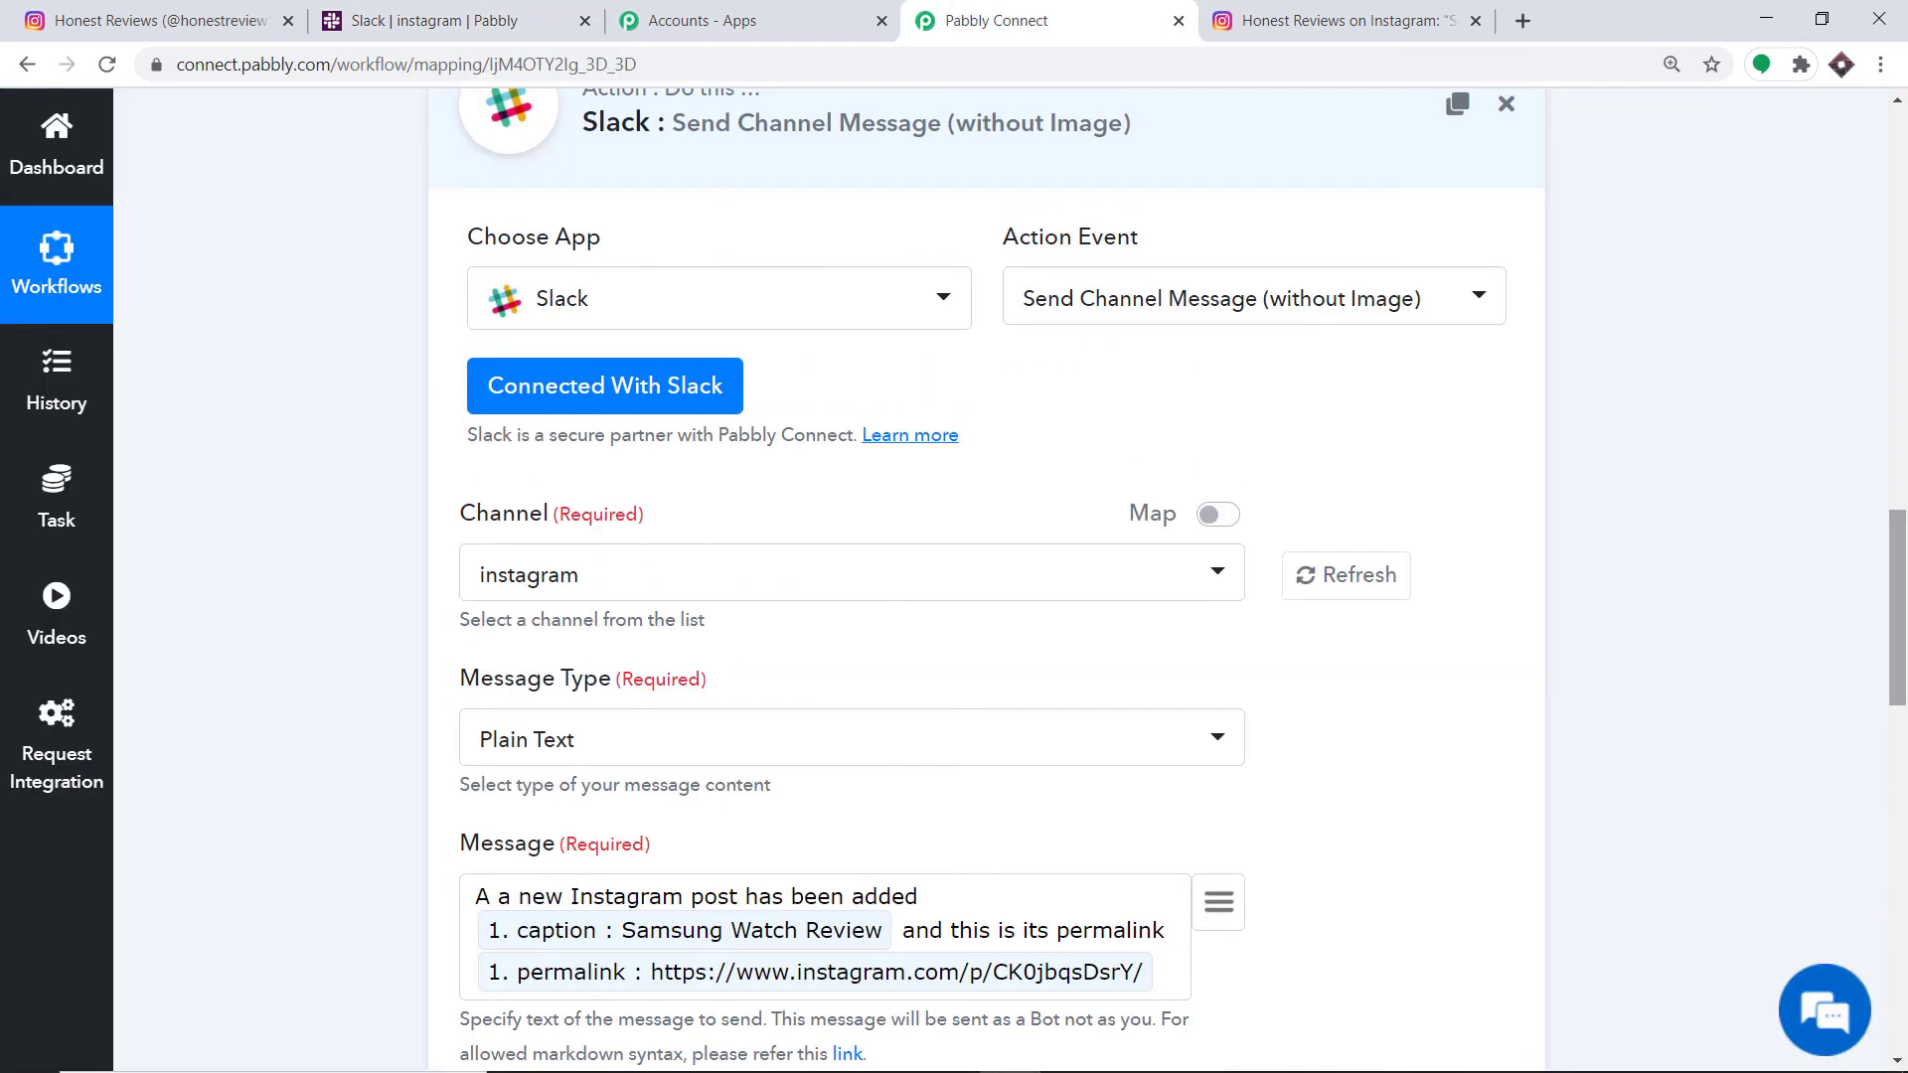
{"action": "left_click_drag", "start_coordinate": [1896, 596], "coordinate": [1901, 539]}
{"action": "left_click", "coordinate": [851, 503]}
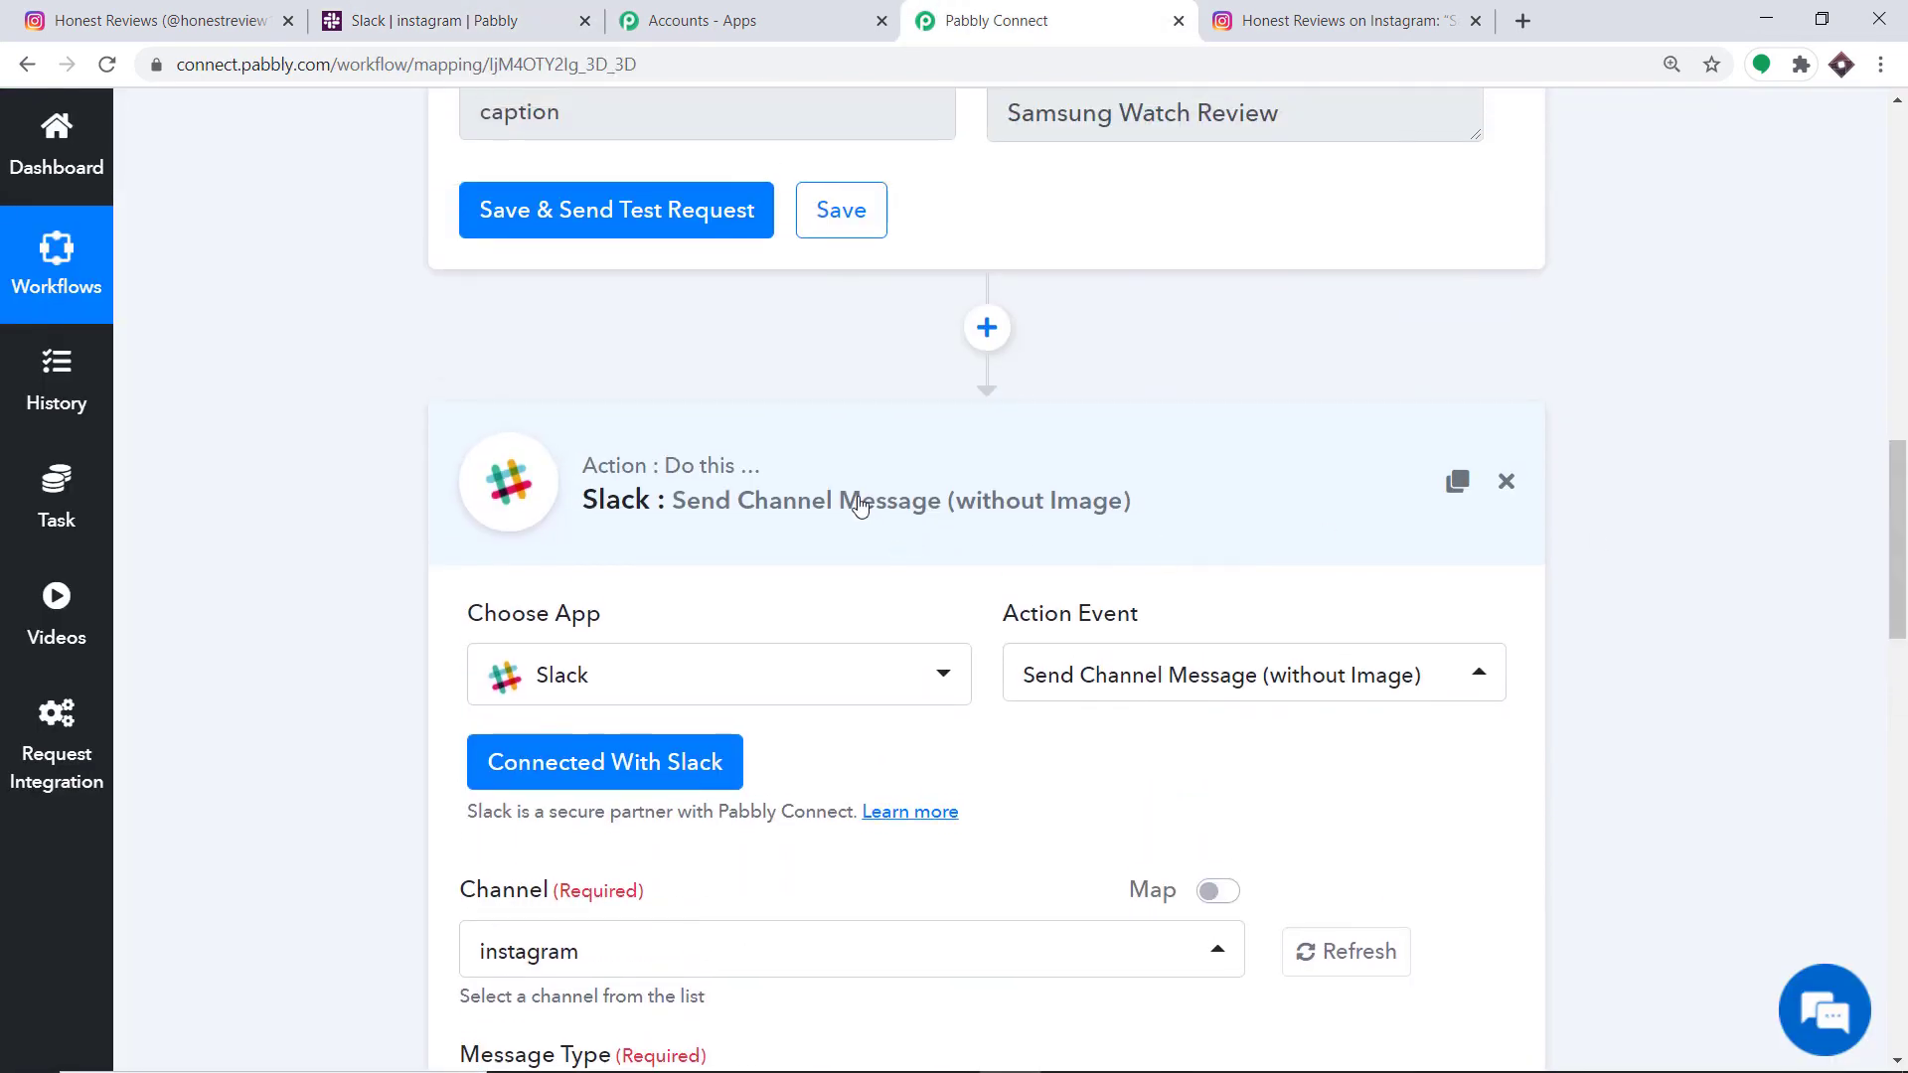
{"action": "scroll", "coordinate": [1904, 559], "scroll_direction": "up", "scroll_amount": 2}
{"action": "scroll", "coordinate": [1904, 559], "scroll_direction": "up", "scroll_amount": 10}
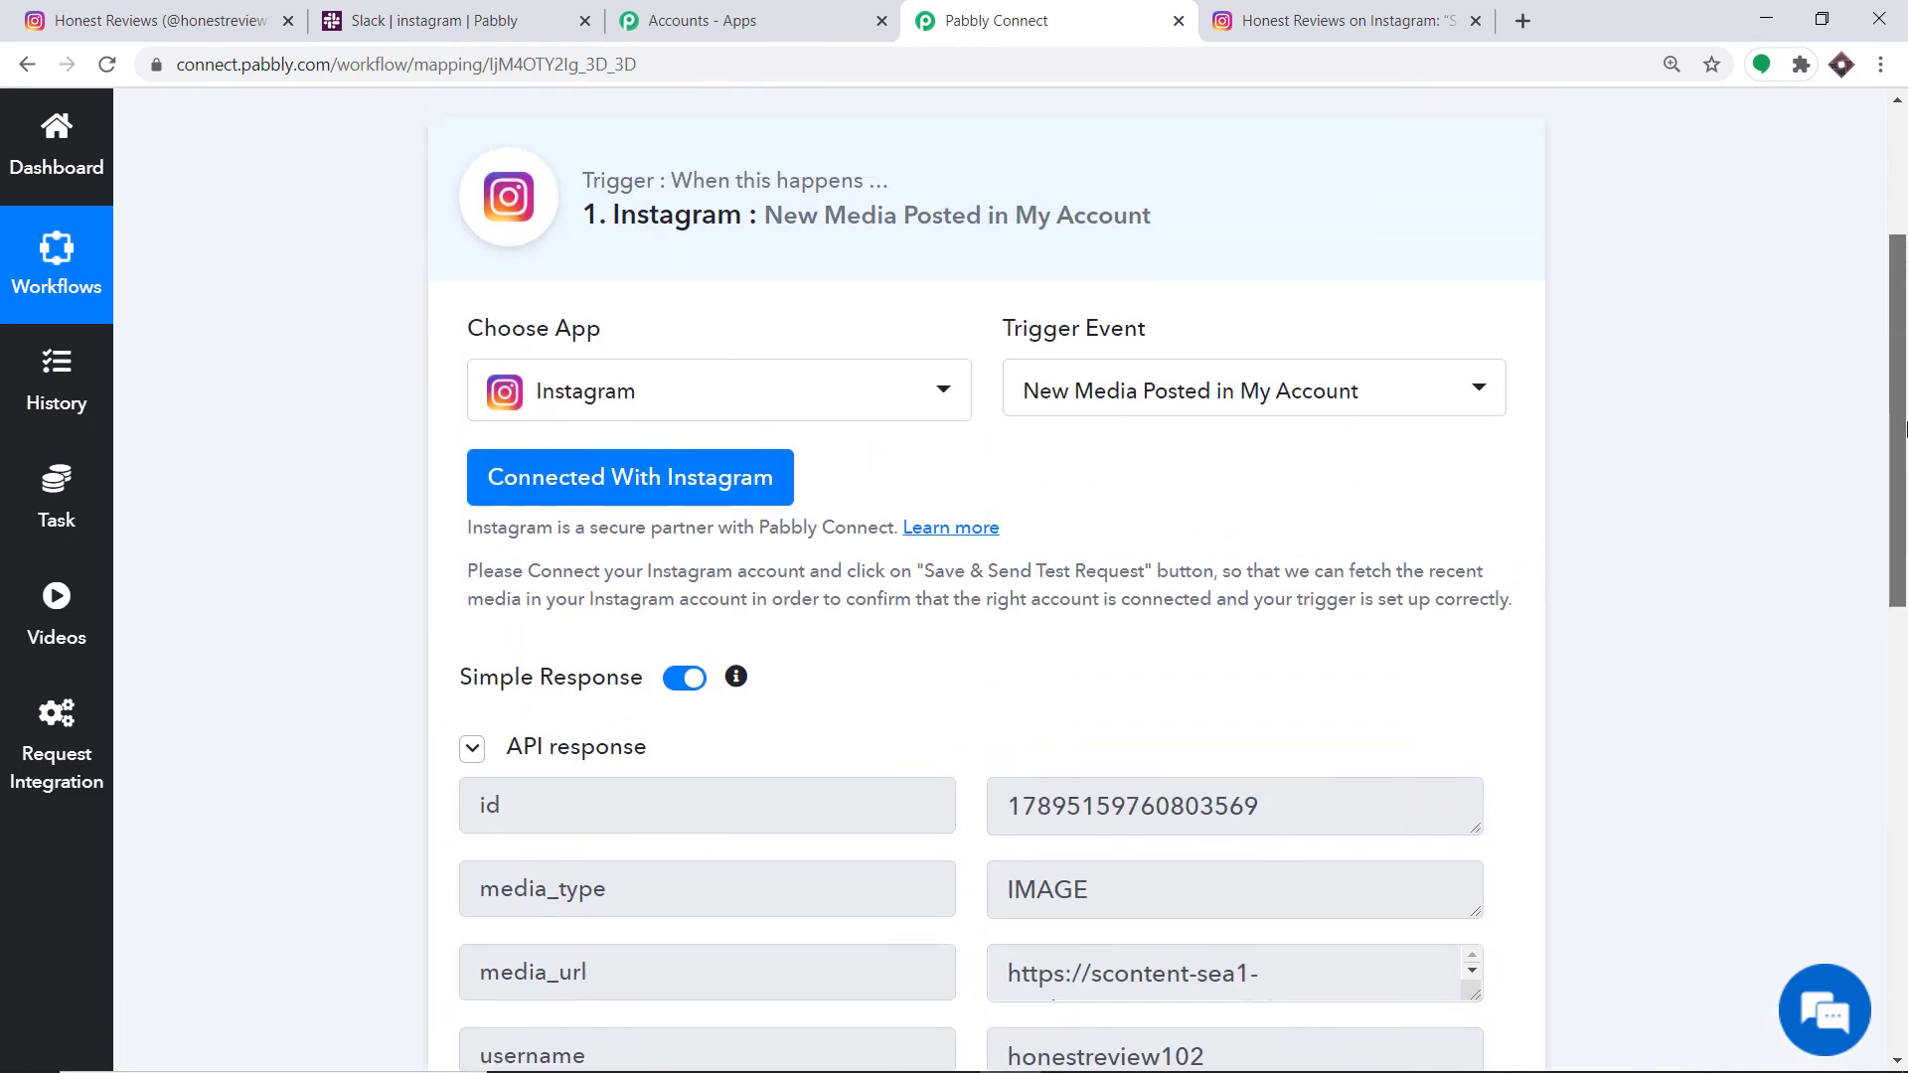
{"action": "left_click", "coordinate": [1006, 244]}
{"action": "scroll", "coordinate": [1904, 388], "scroll_direction": "up", "scroll_amount": 2}
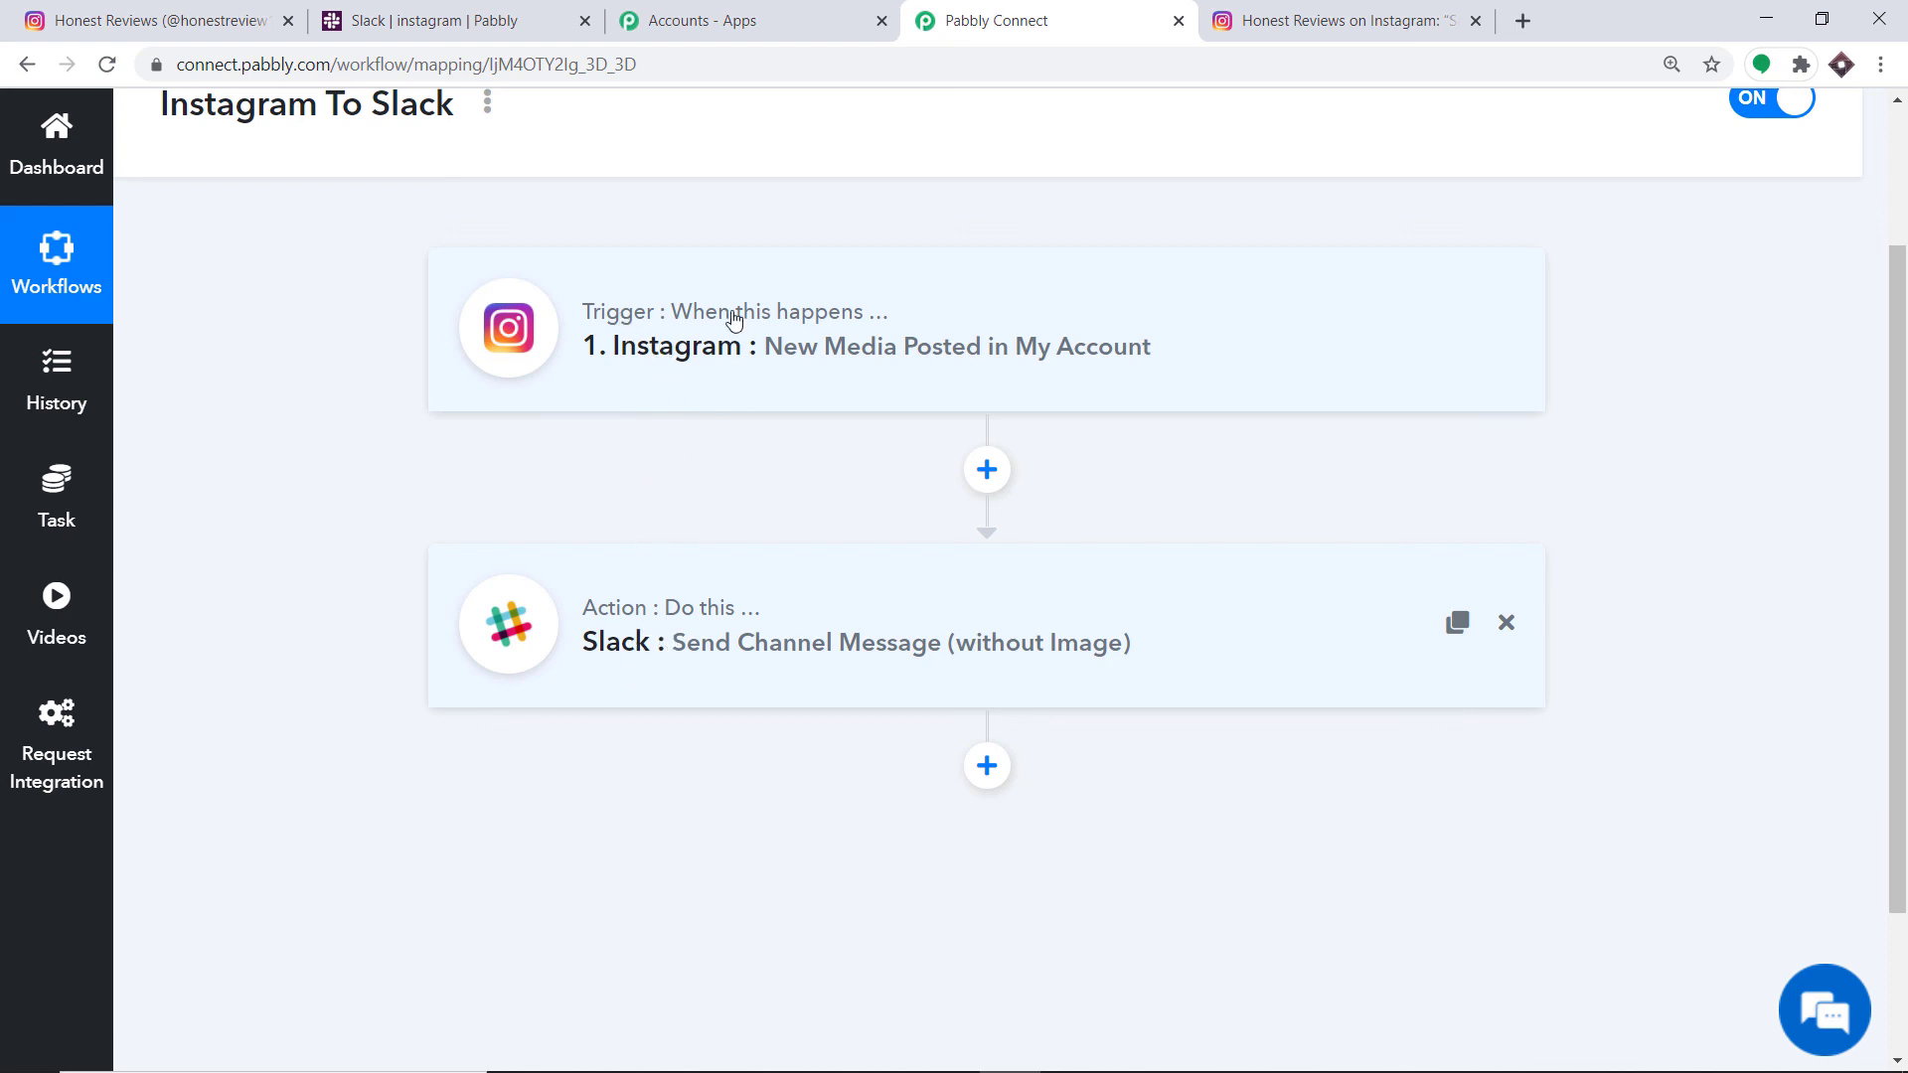
Switch to Instagram, close the watch post and view the DJI MAVIC PRO post in the home feed, and reload the instagram channel in Slack.
{"action": "left_click", "coordinate": [165, 12]}
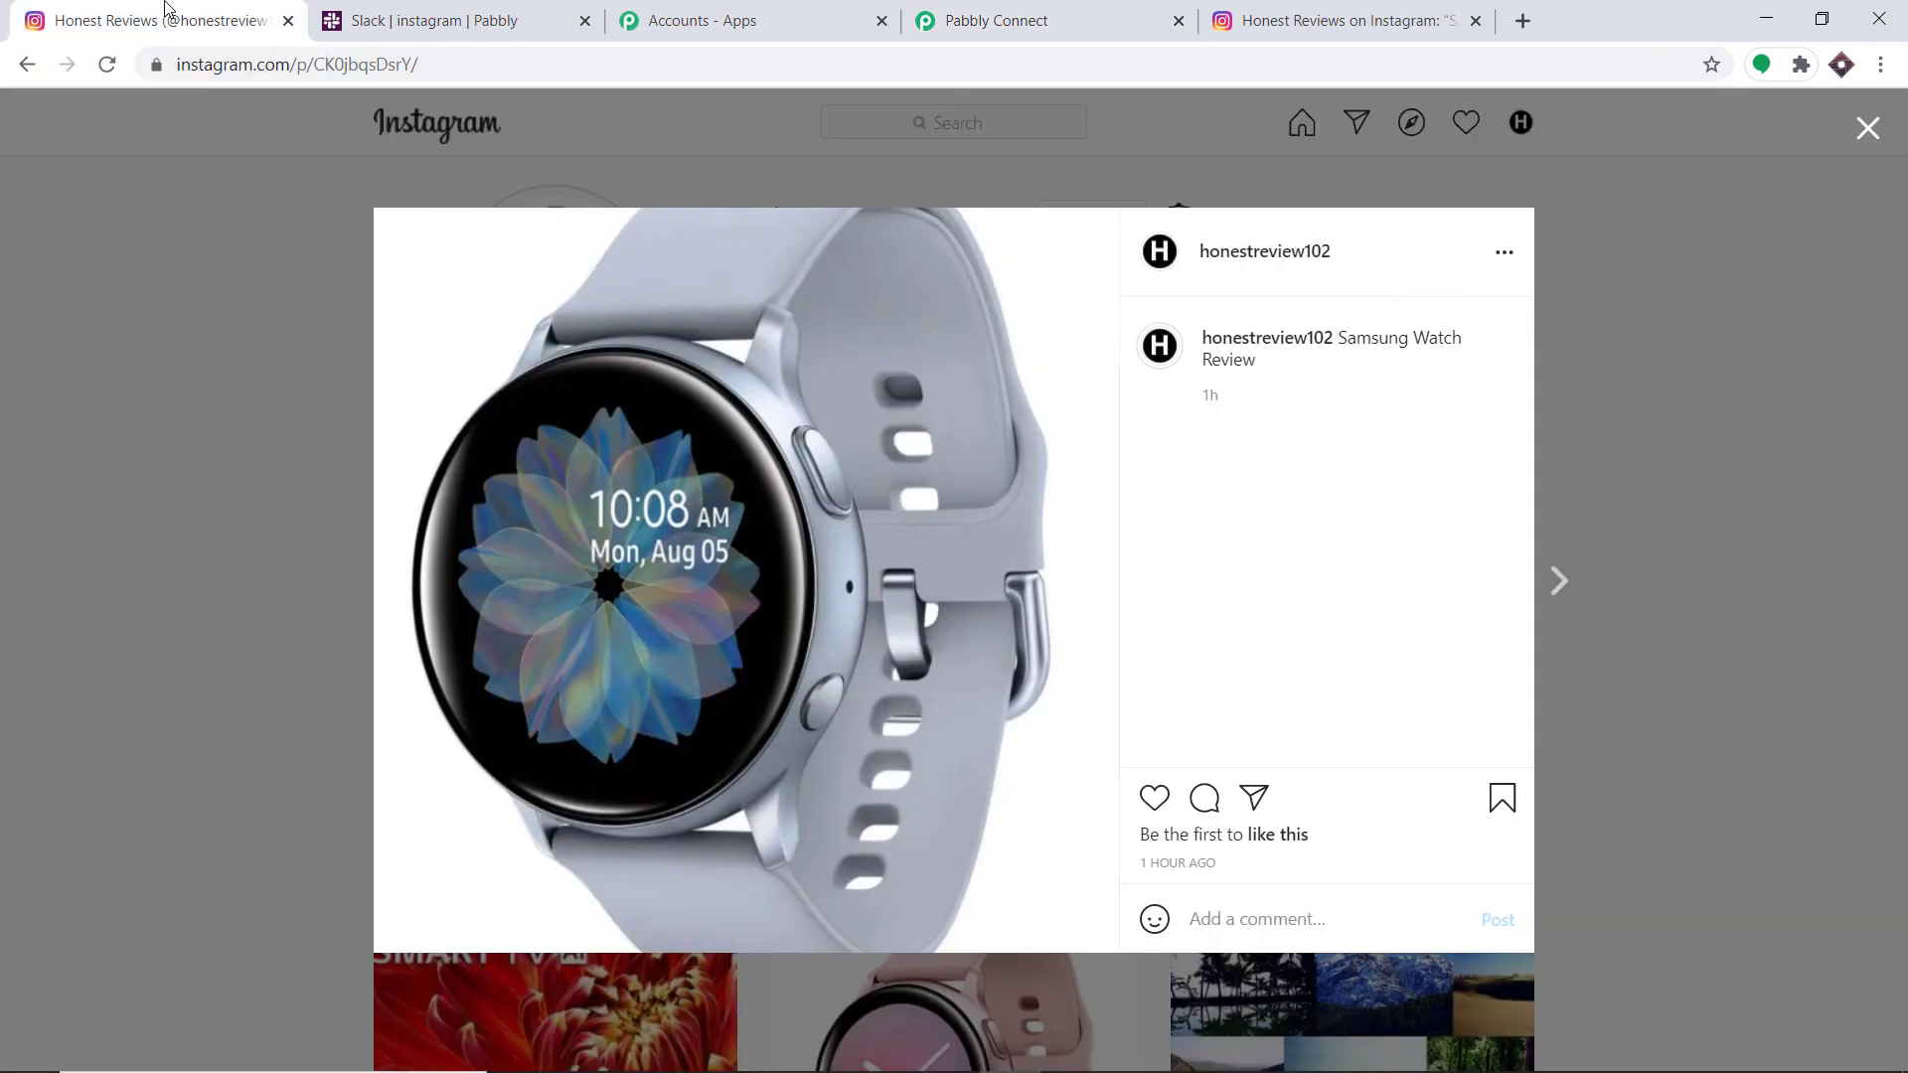
{"action": "left_click", "coordinate": [1867, 129]}
{"action": "key", "text": "alt+Left"}
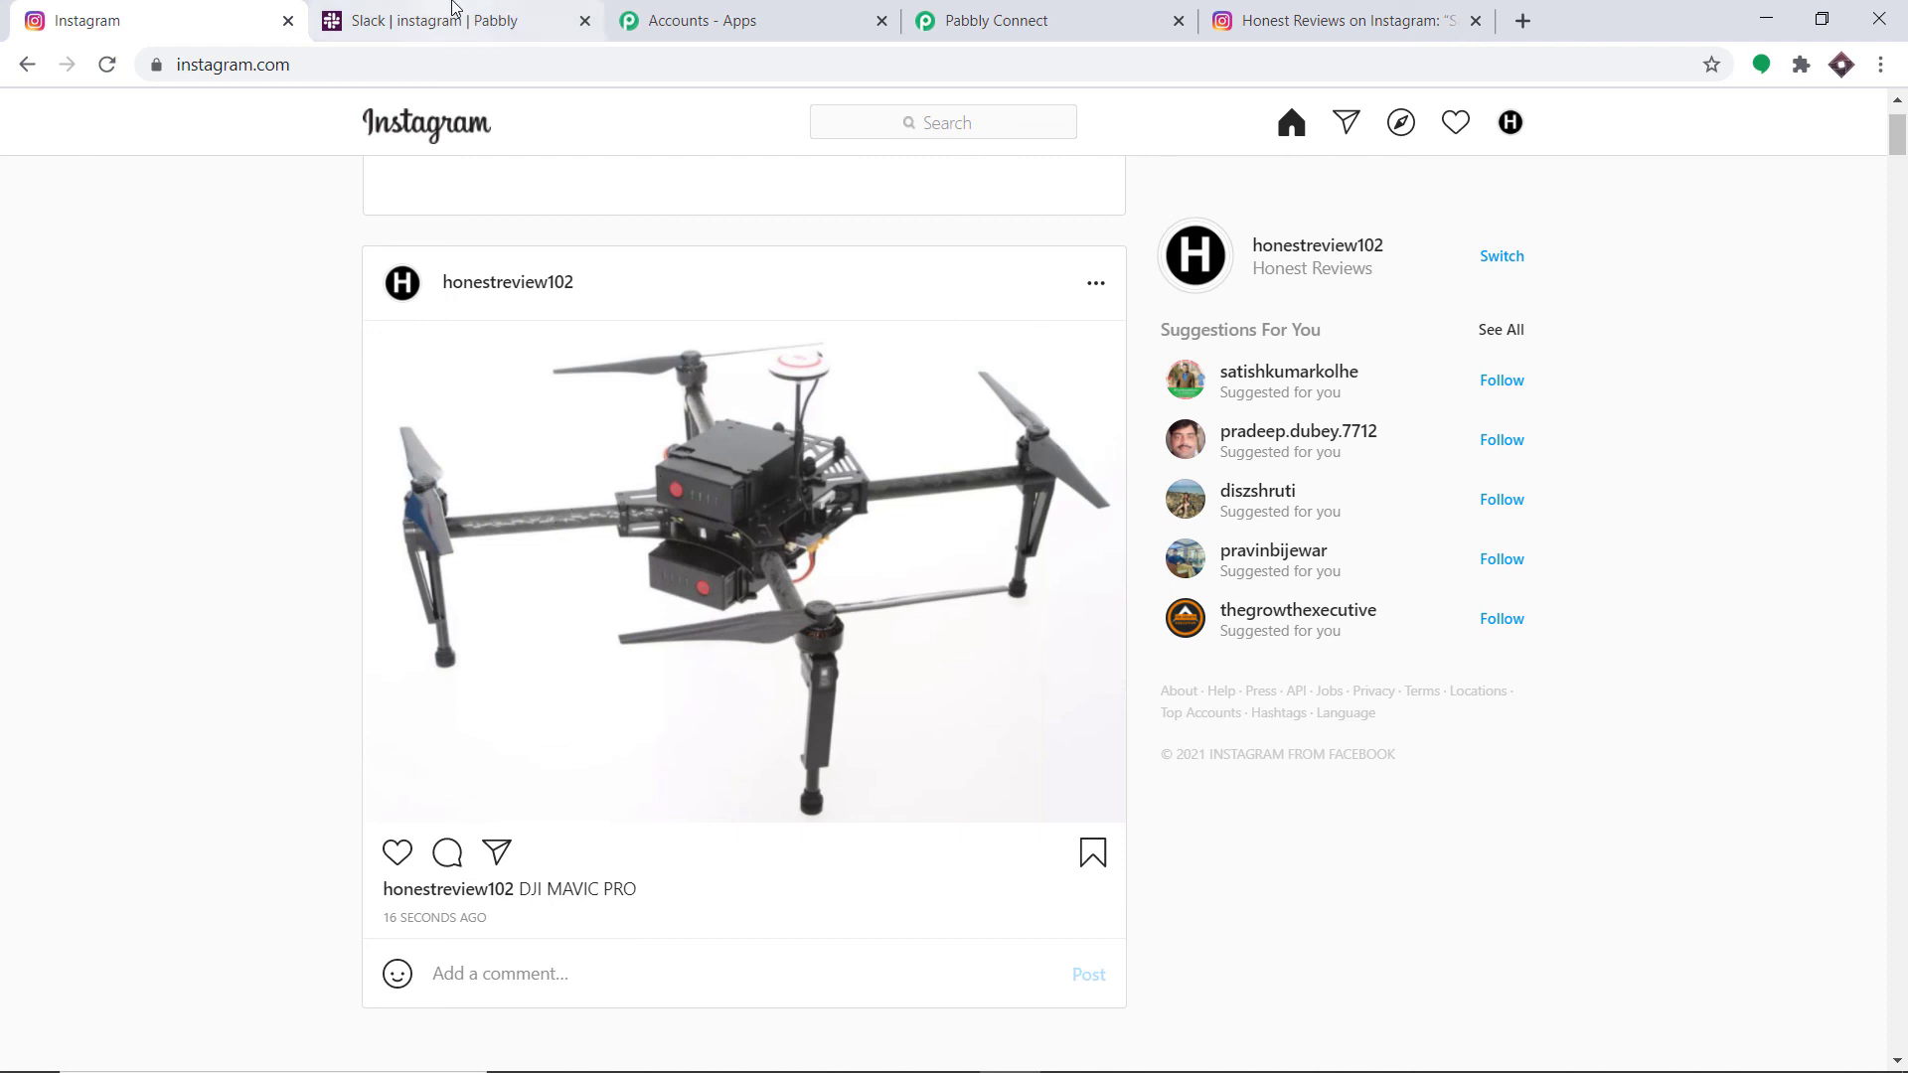
{"action": "left_click", "coordinate": [427, 20]}
{"action": "left_click", "coordinate": [106, 64]}
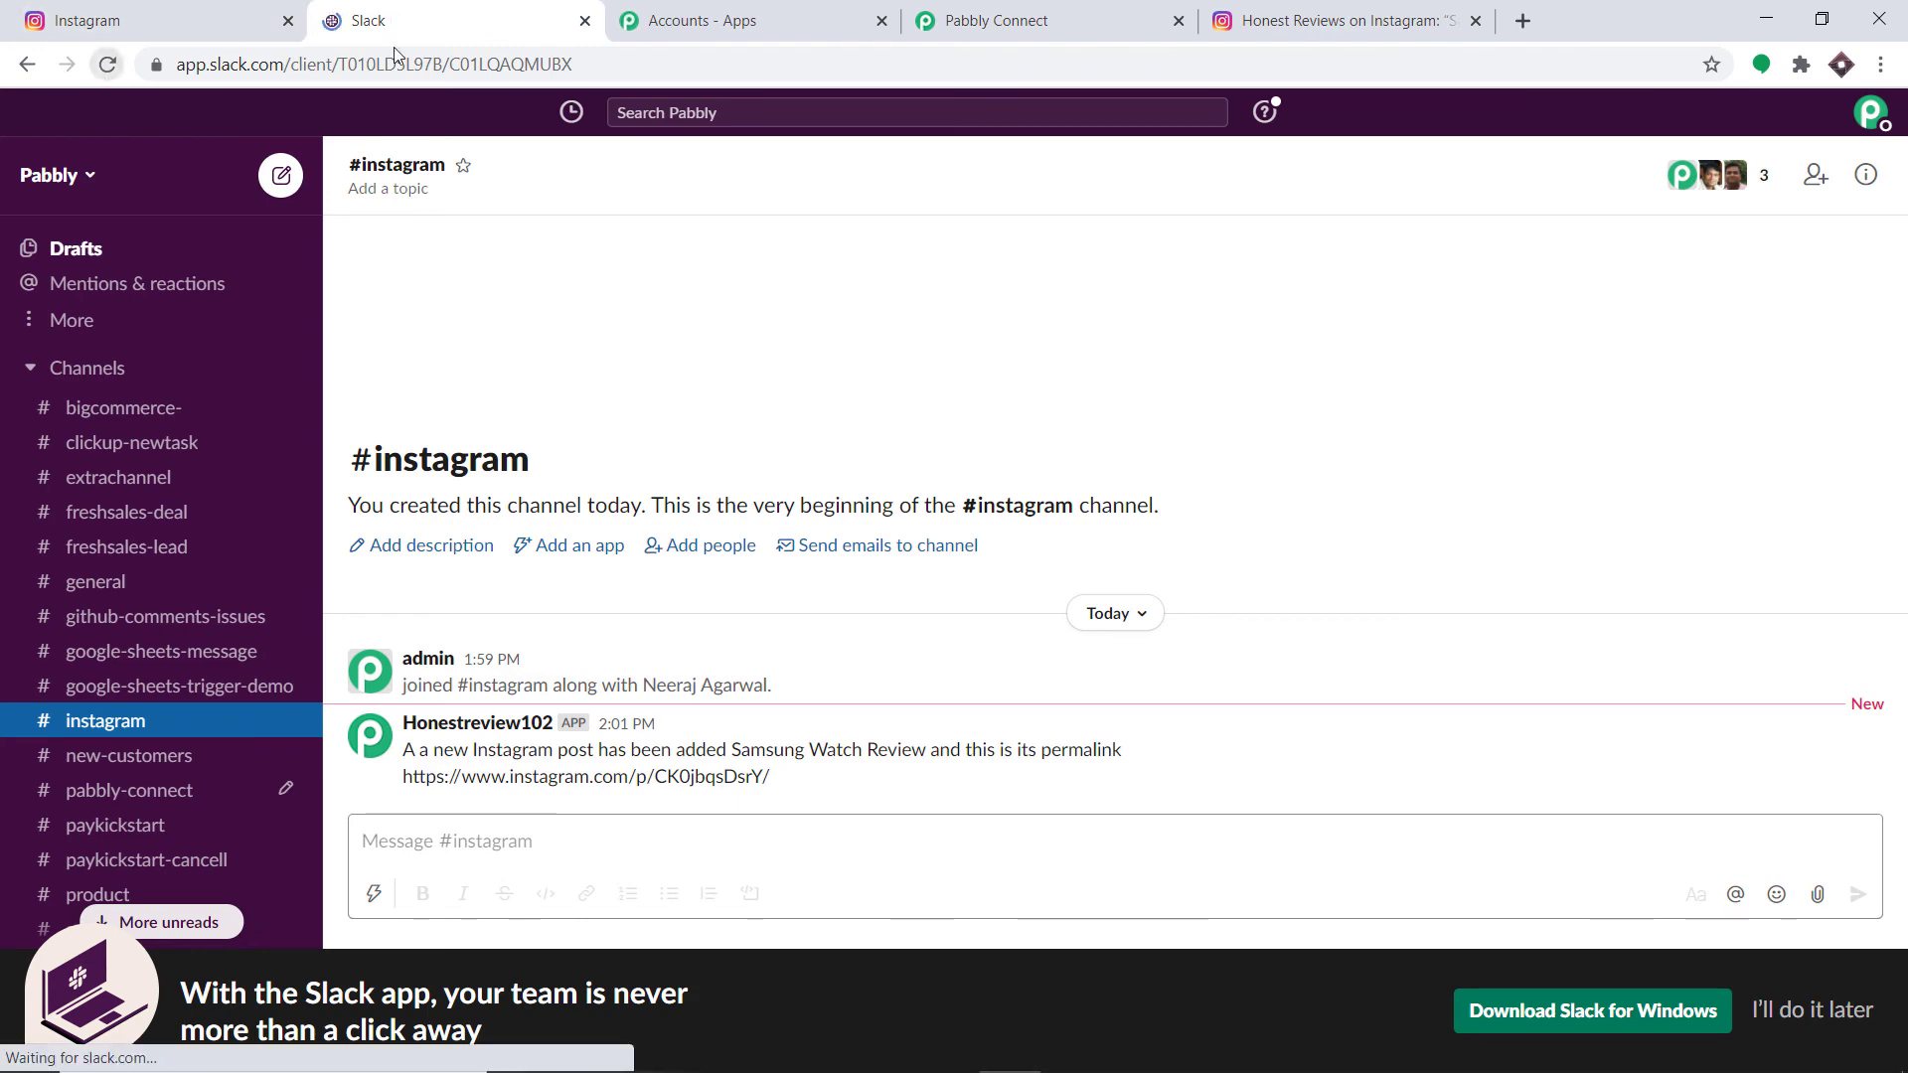